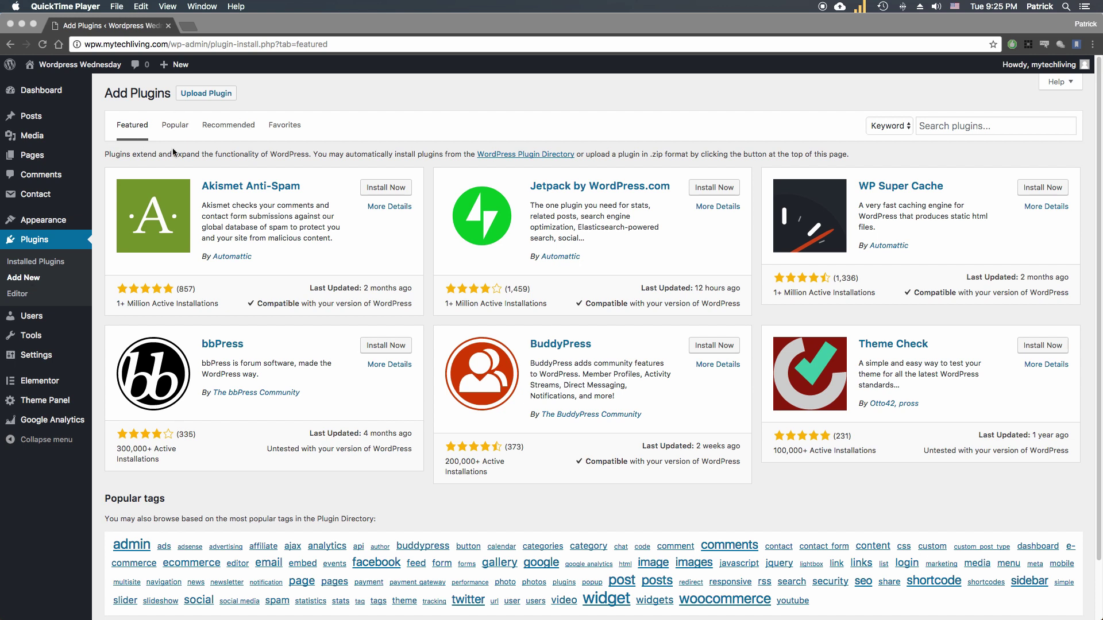
Step: Search the plugin directory for "woocommerce" and activate the WooCommerce plugin by Automattic
click(1006, 126)
click(968, 125)
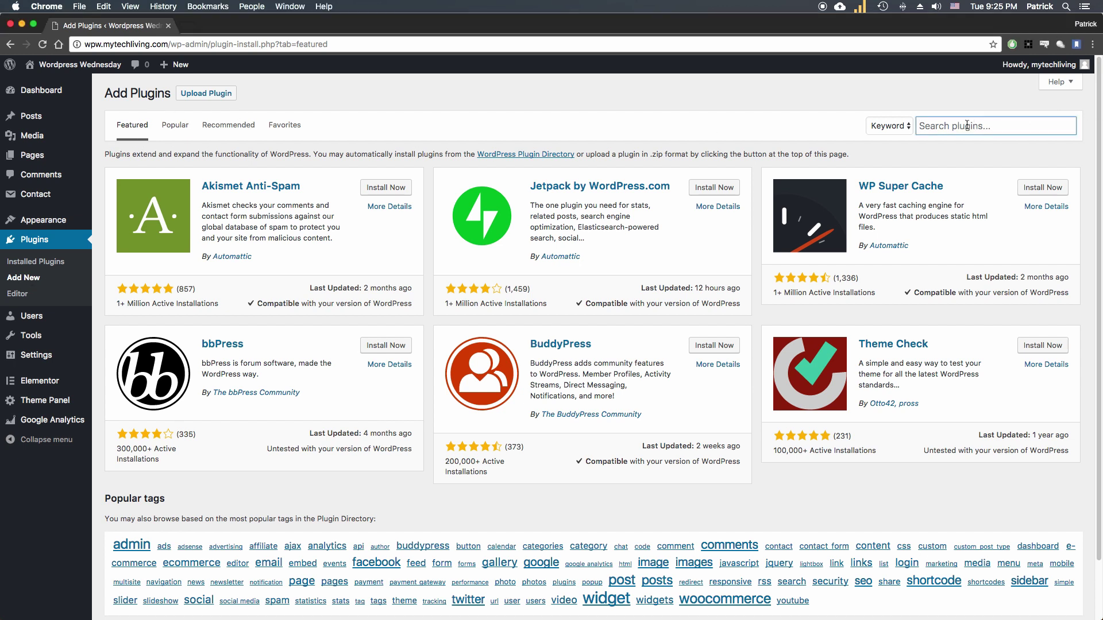
text(woocommerce)
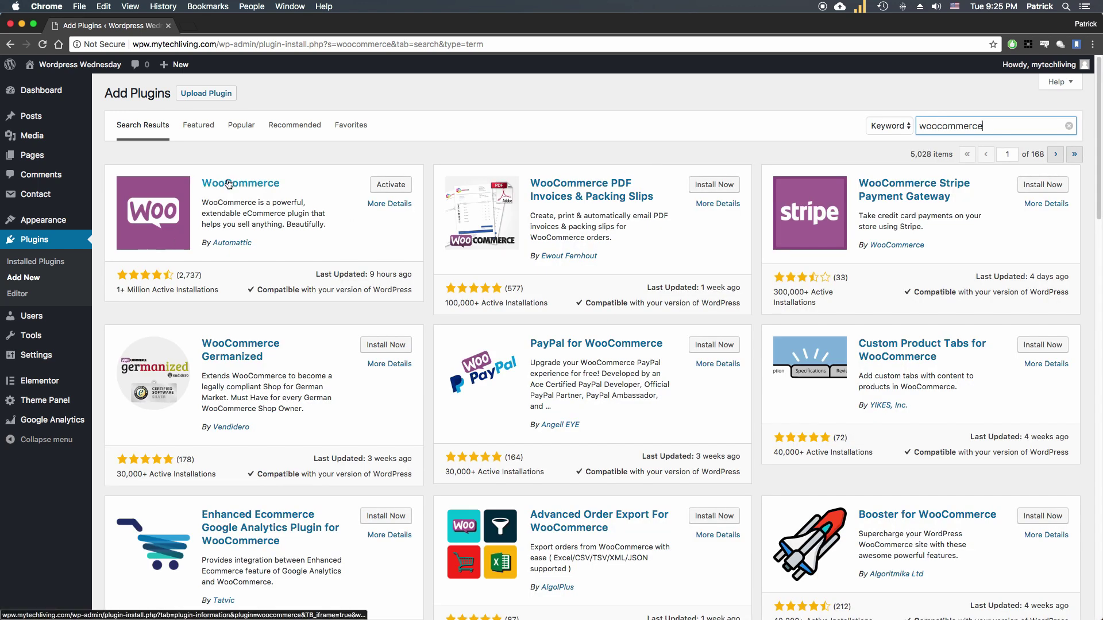
click(380, 189)
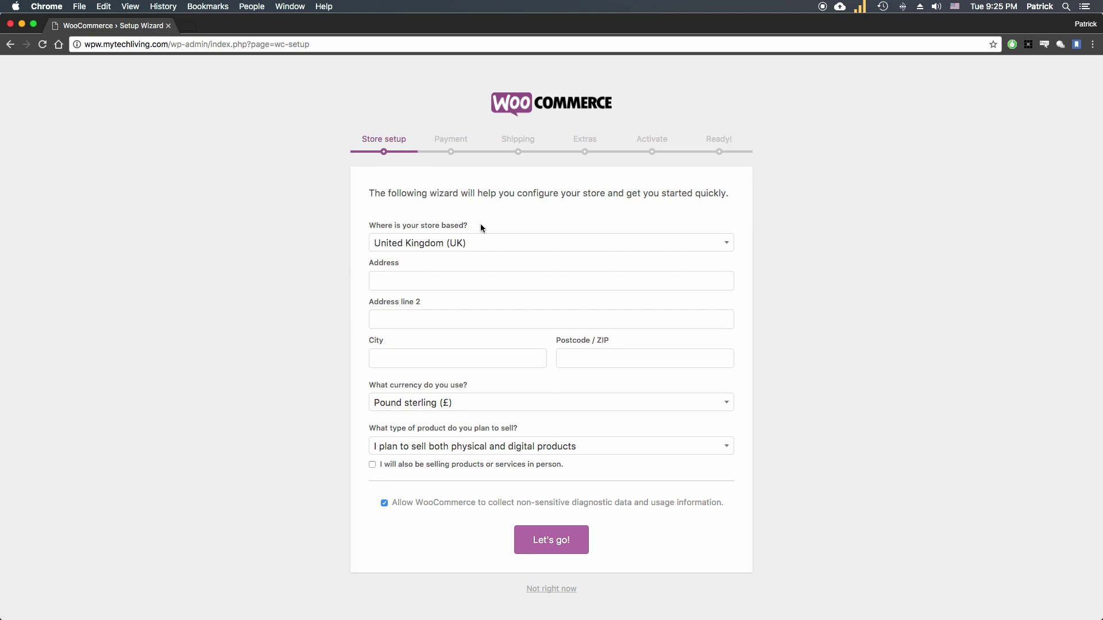
Step: Keep United Kingdom (UK) as the store location and complete the payment setup with PayPal and Stripe disabled
click(499, 243)
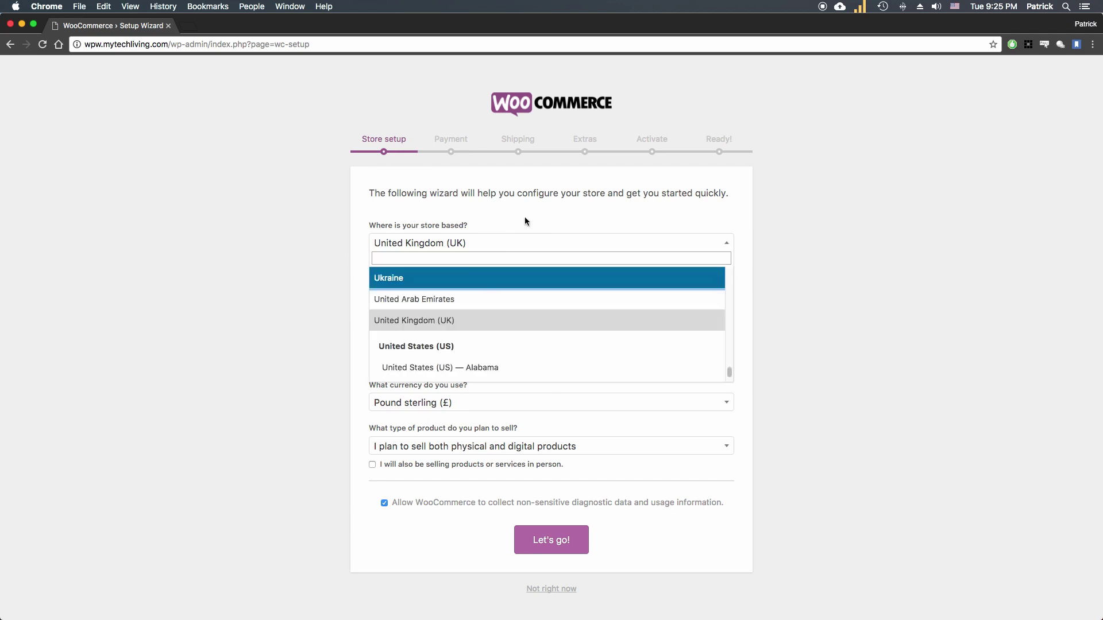
click(848, 326)
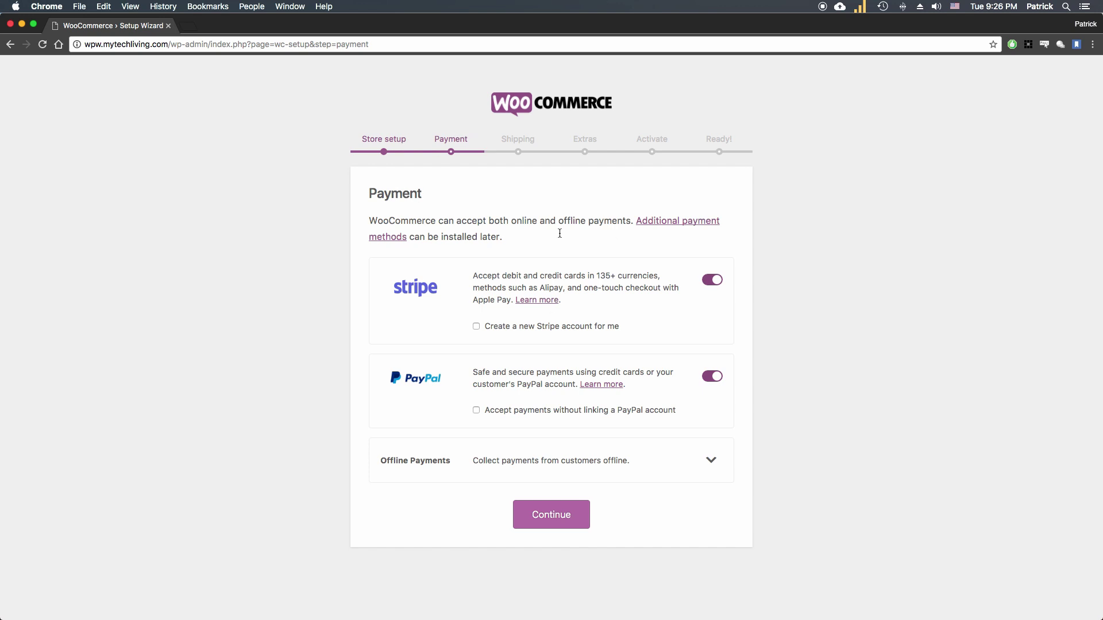
click(711, 377)
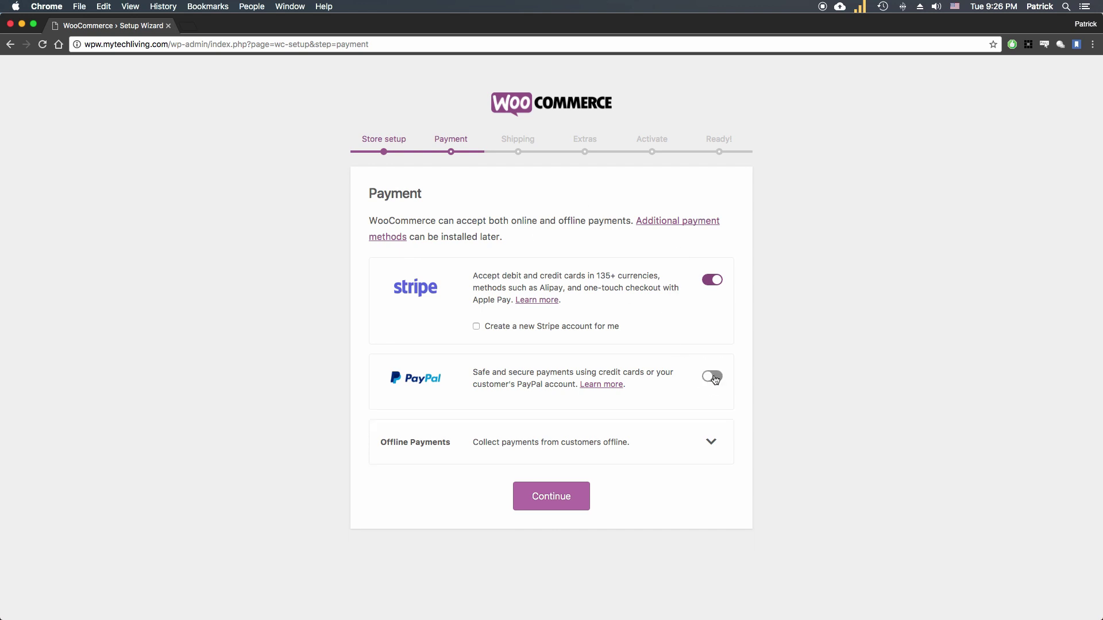
click(715, 284)
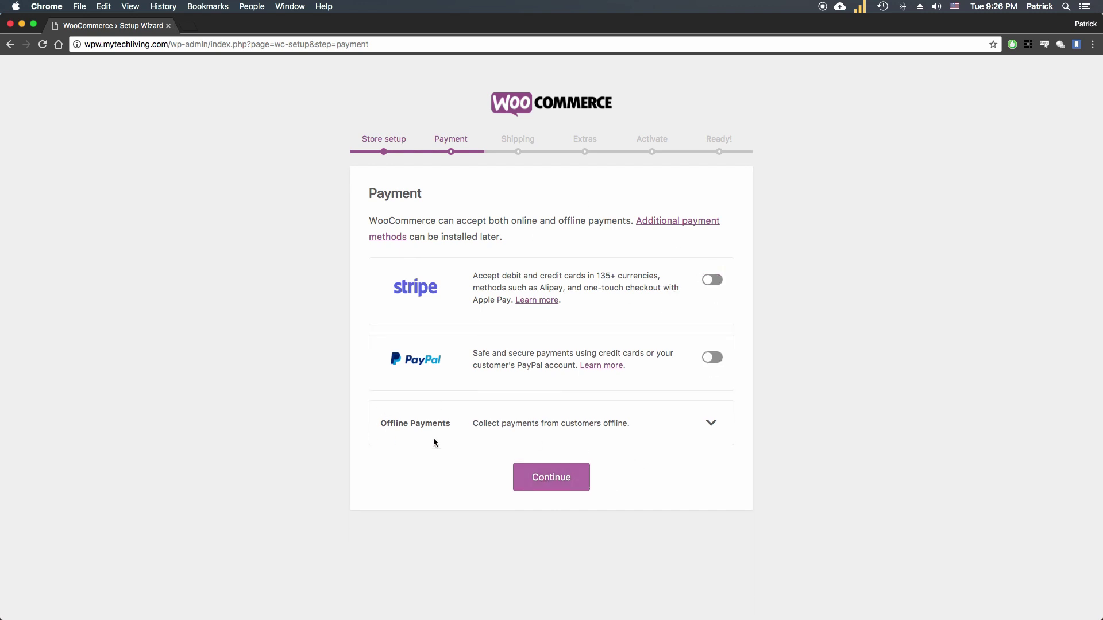
click(540, 477)
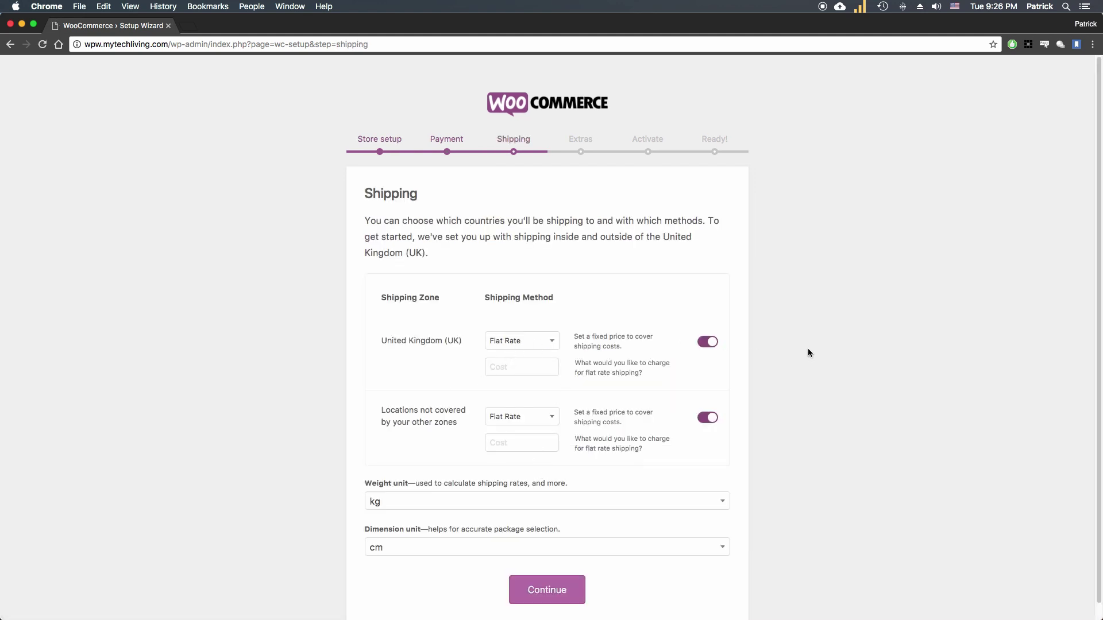
Step: Set the flat rate shipping cost to 0 for both shipping zones and continue the setup
click(520, 595)
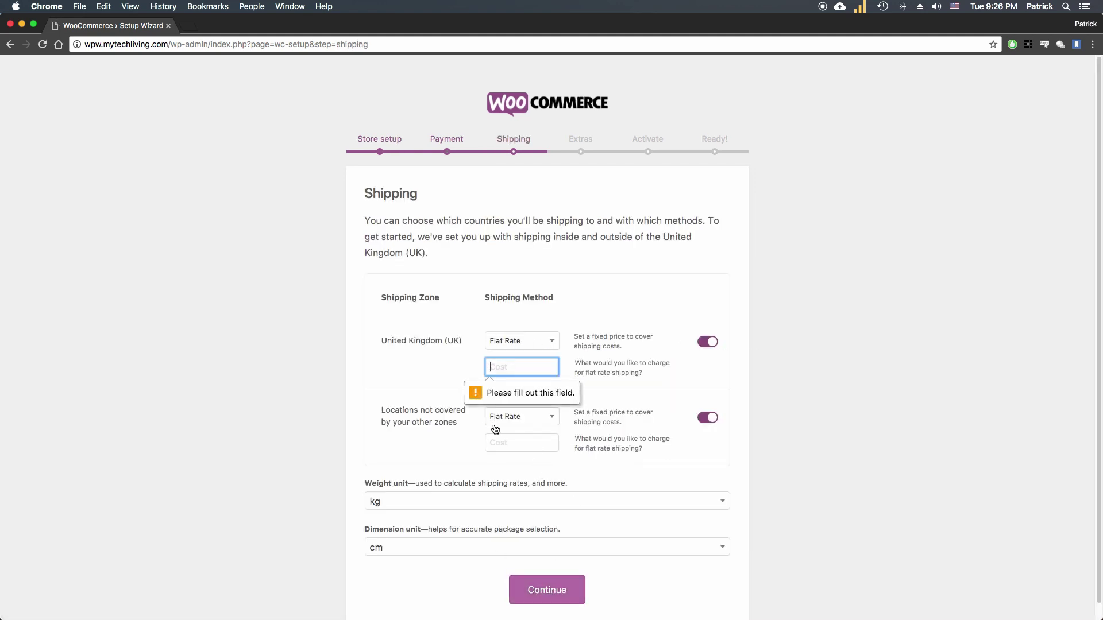
text(0)
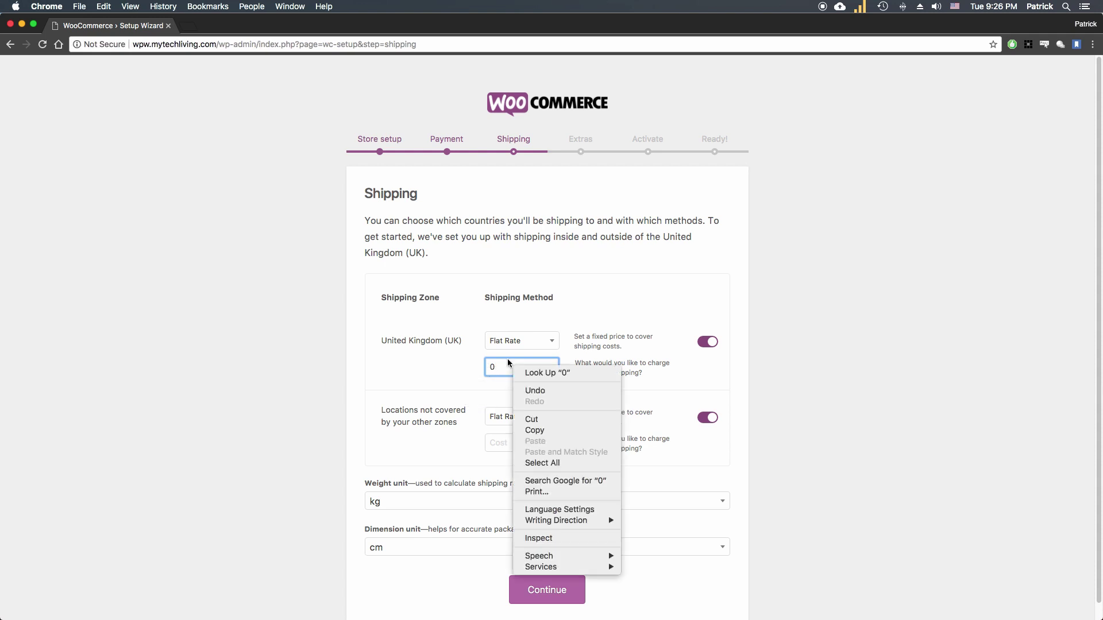
click(499, 444)
text(0)
key(Return)
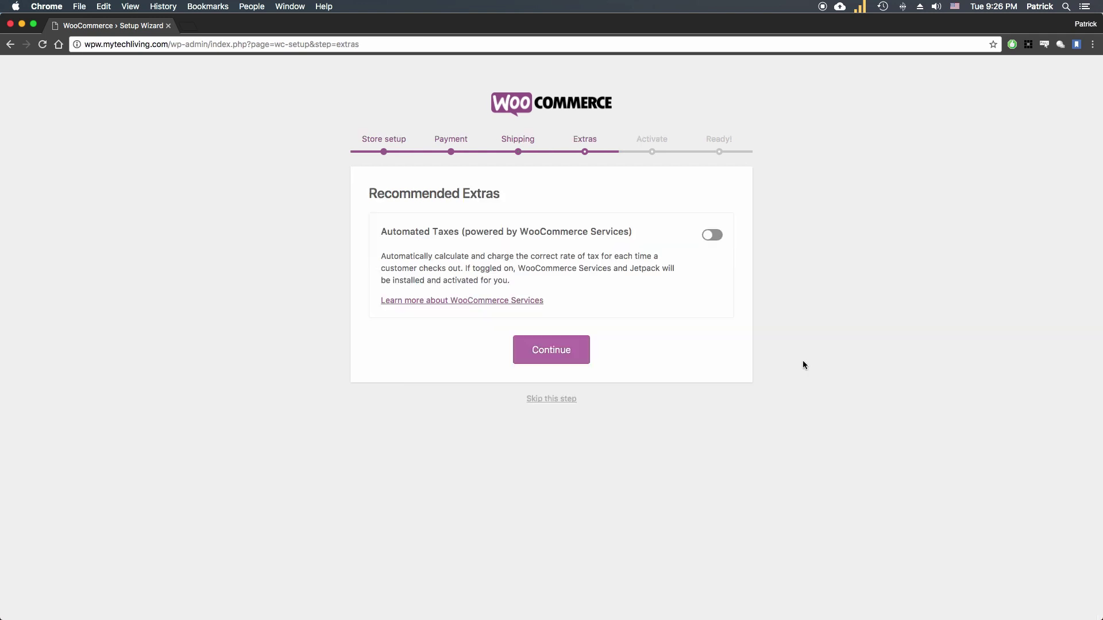
Step: Finish the setup wizard without automated taxes or a Jetpack connection, and return to the dashboard
click(556, 354)
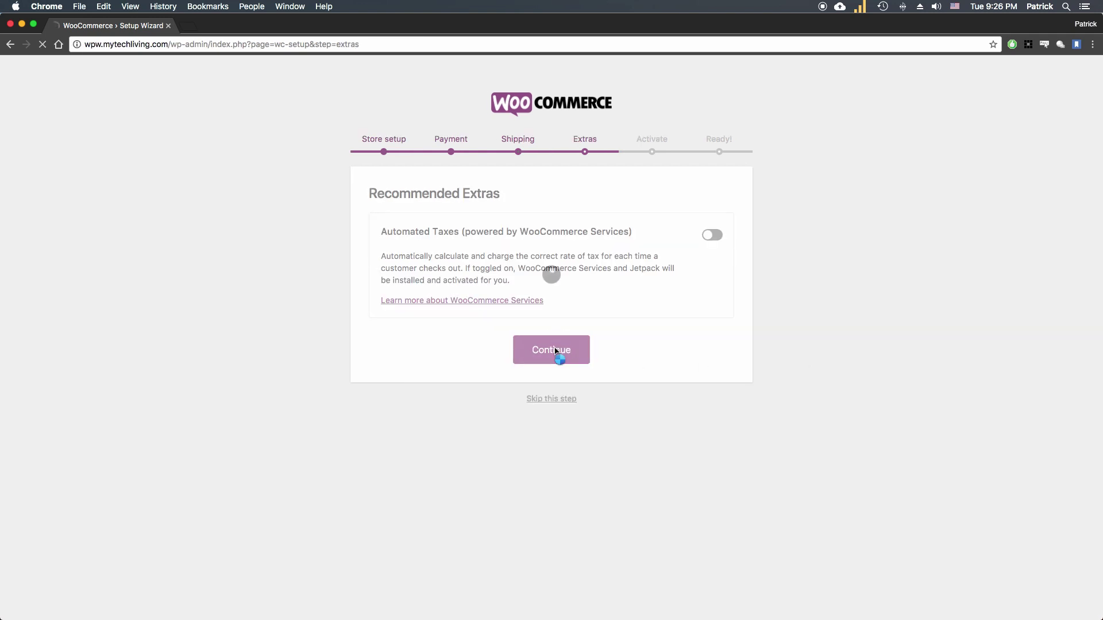
scroll(764, 349, down, 2)
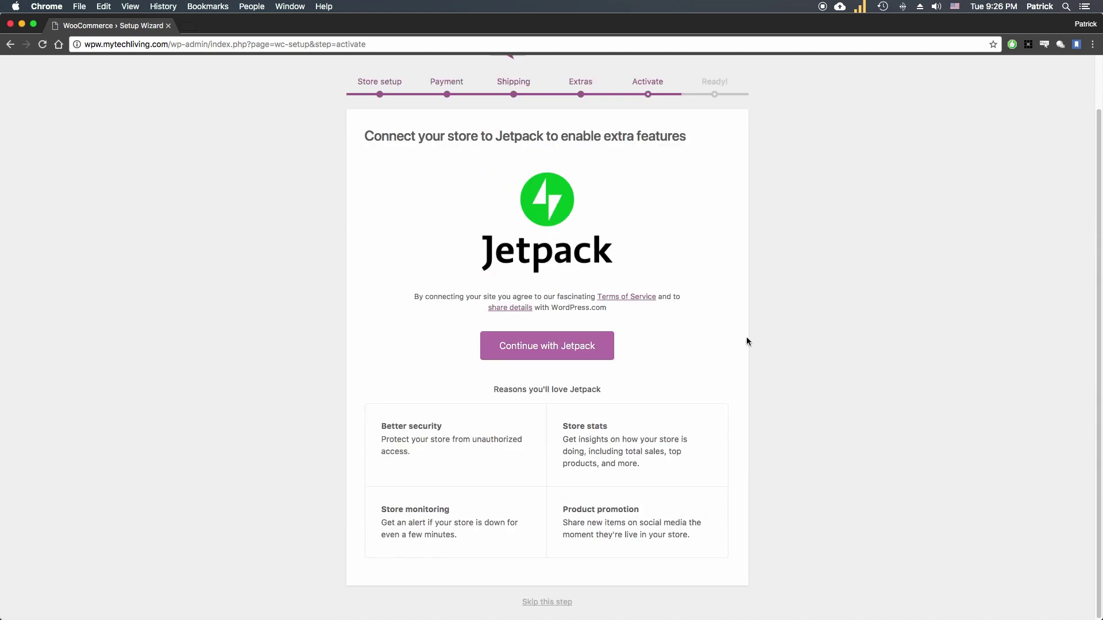
click(573, 601)
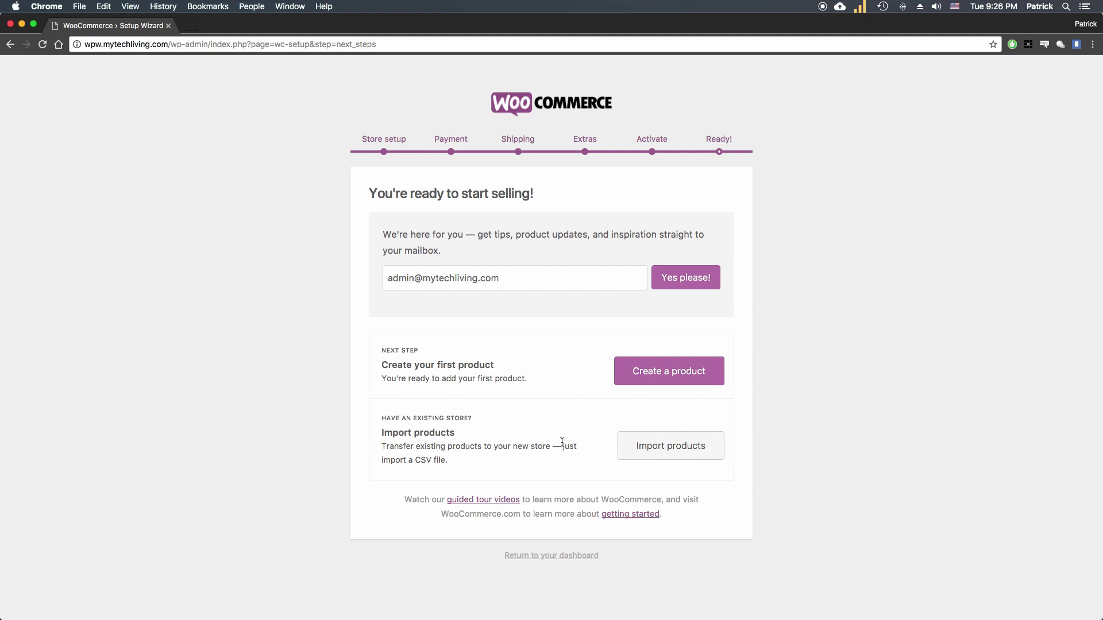
click(543, 557)
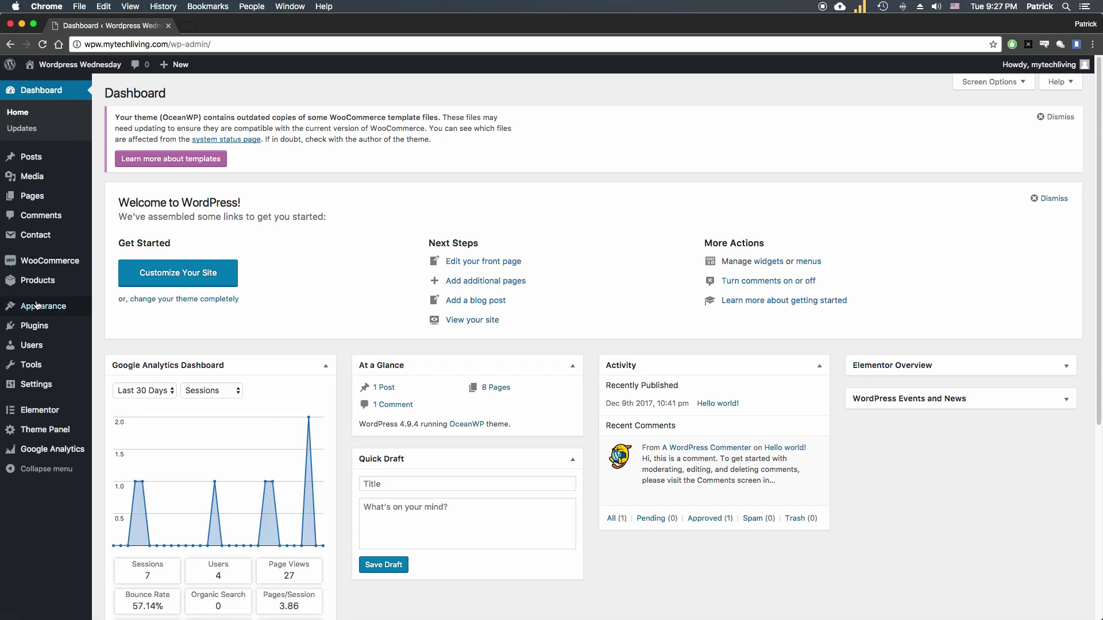
Step: Create the store's first product with the name "T-Shitr" and dismiss the product tutorial tips
mouse_move(41, 264)
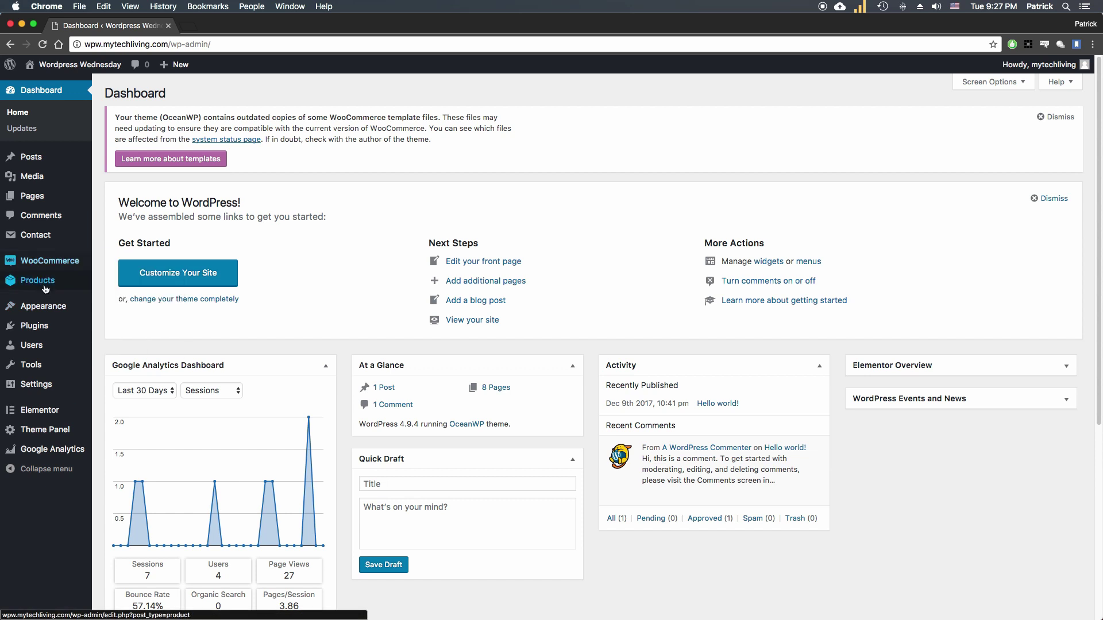
click(42, 282)
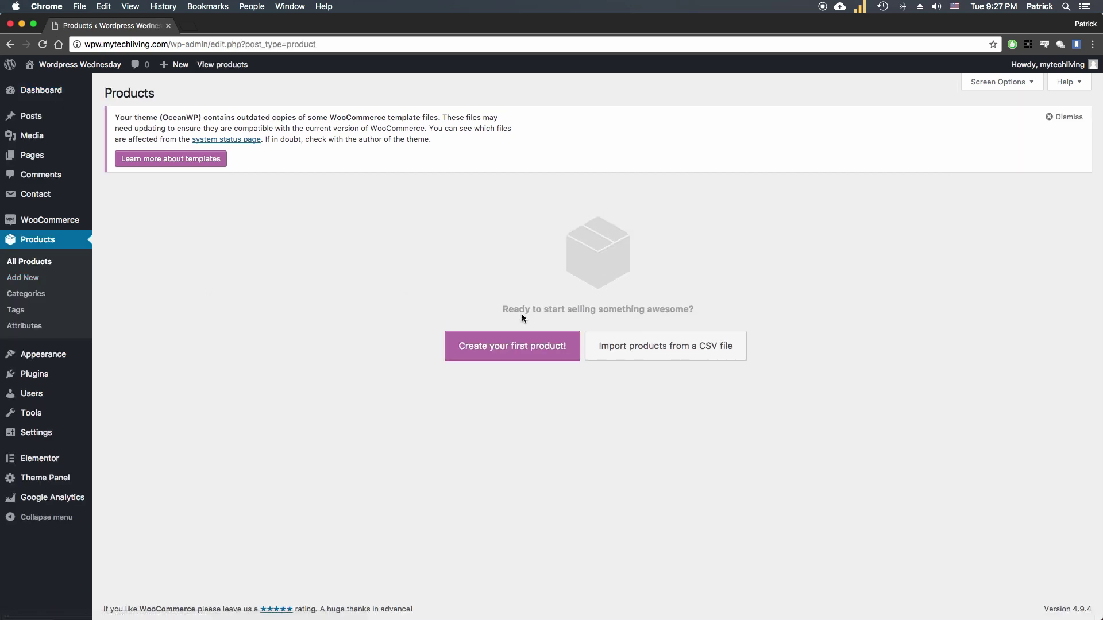
click(497, 346)
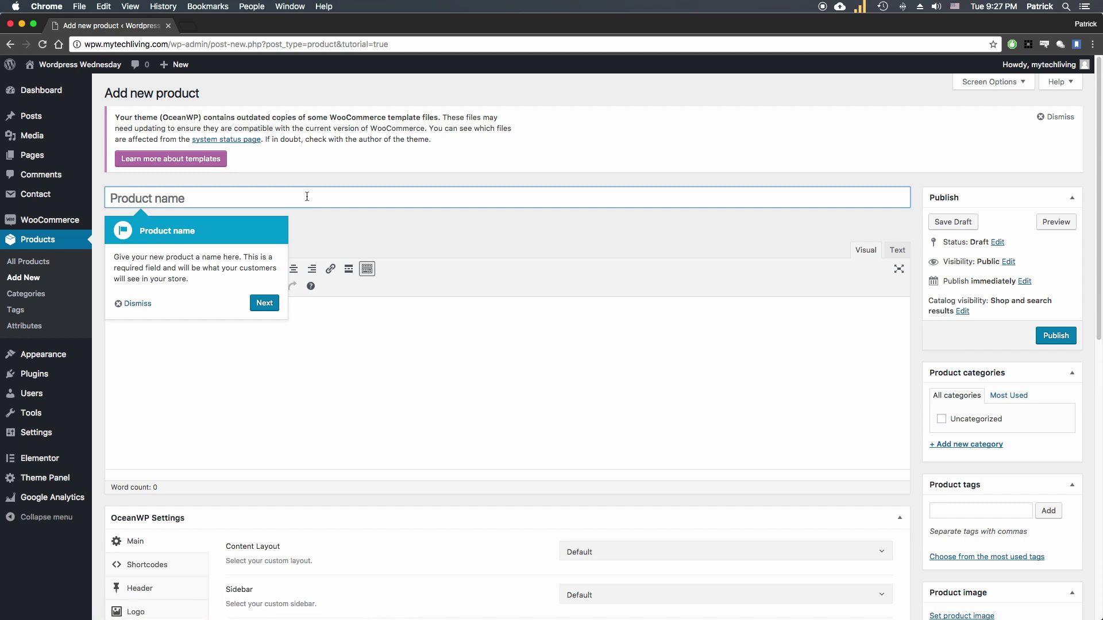
text(T-Shitr)
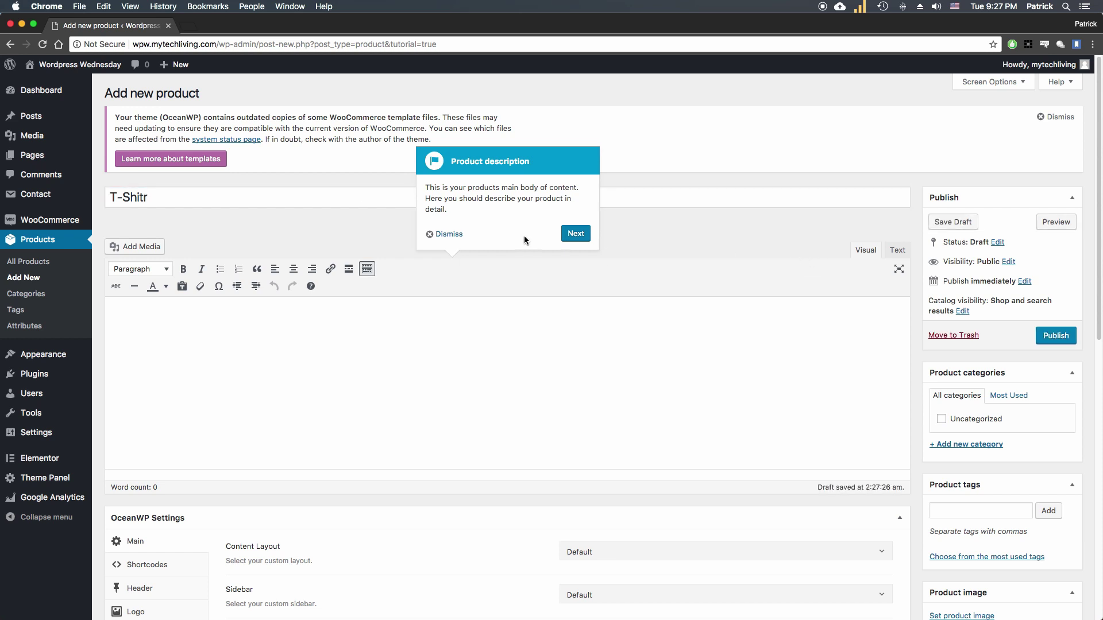
click(447, 235)
Step: Keep the product type as Simple product, set the regular price to £10 and publish the product
scroll(454, 232, down, 5)
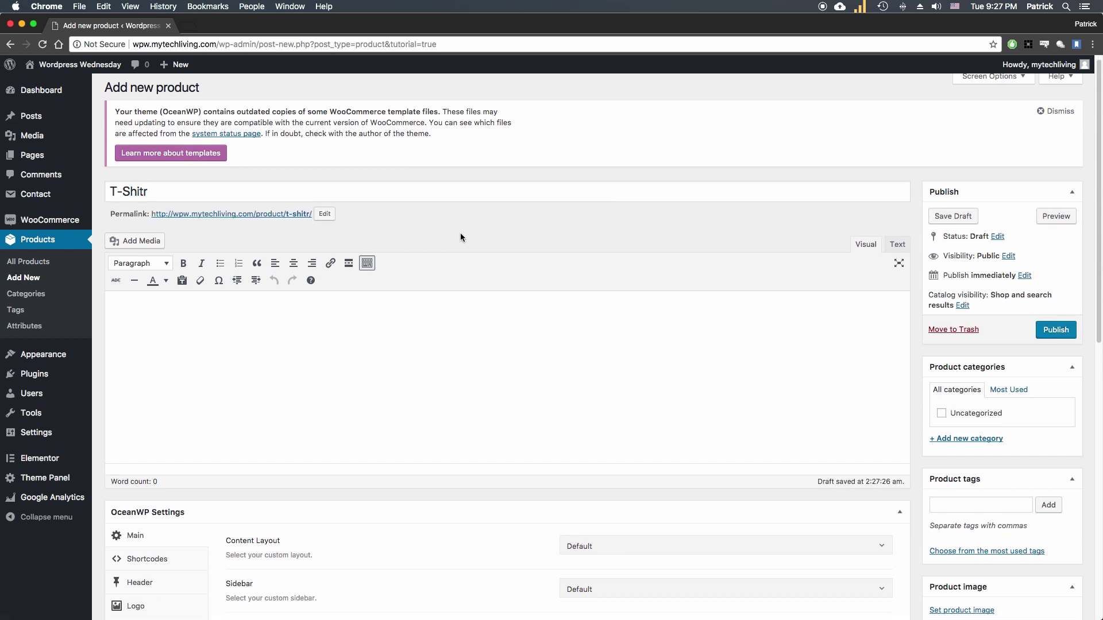
scroll(463, 235, down, 8)
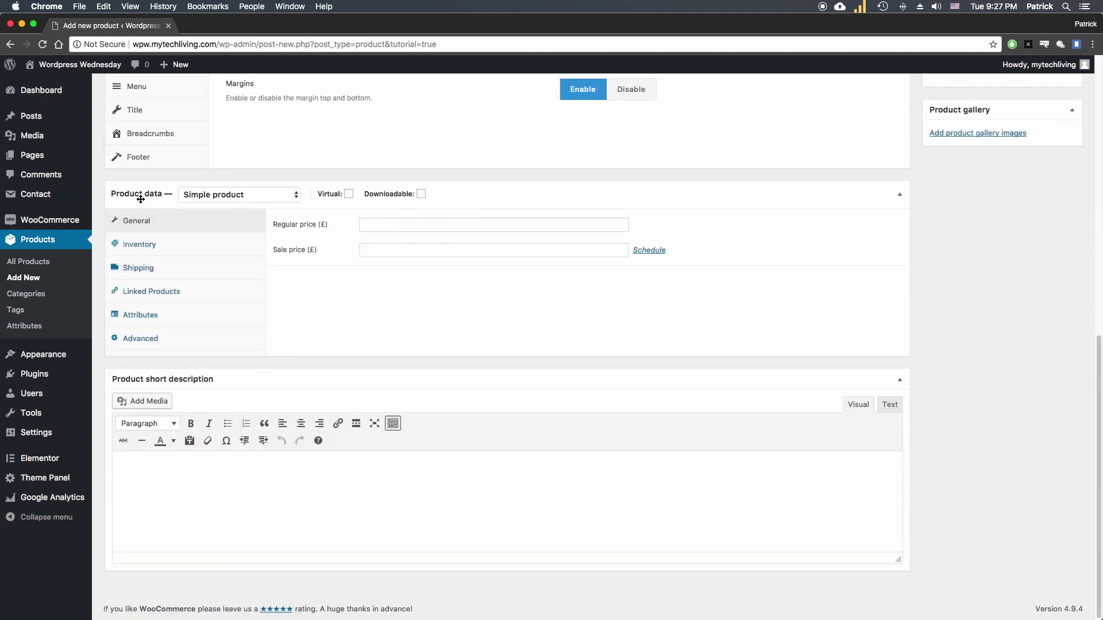
scroll(310, 265, up, 2)
click(276, 266)
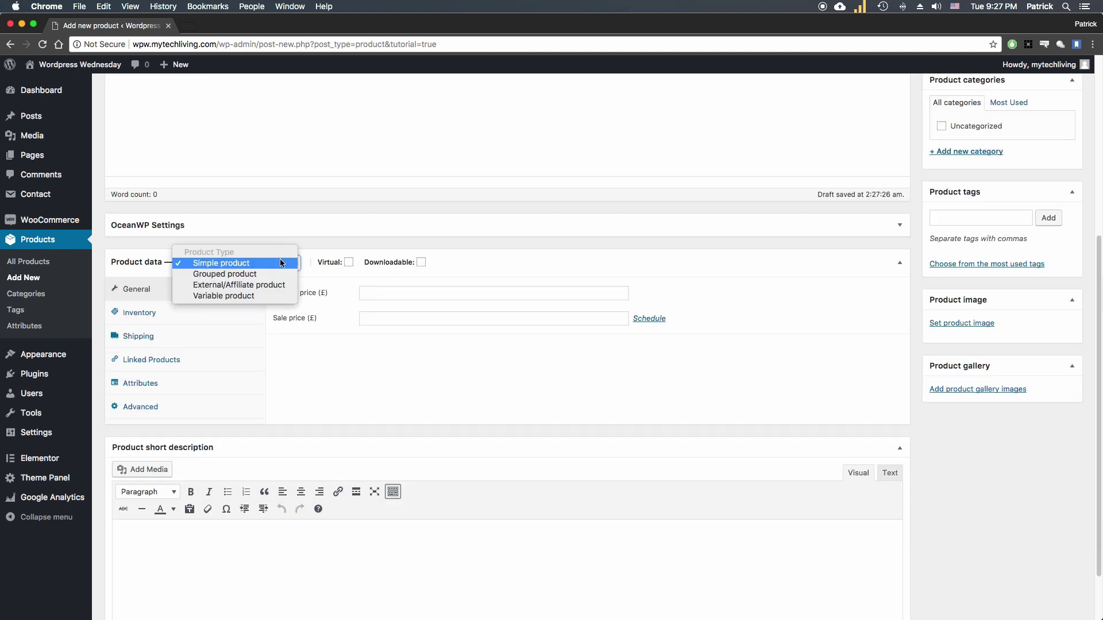
click(282, 265)
click(363, 294)
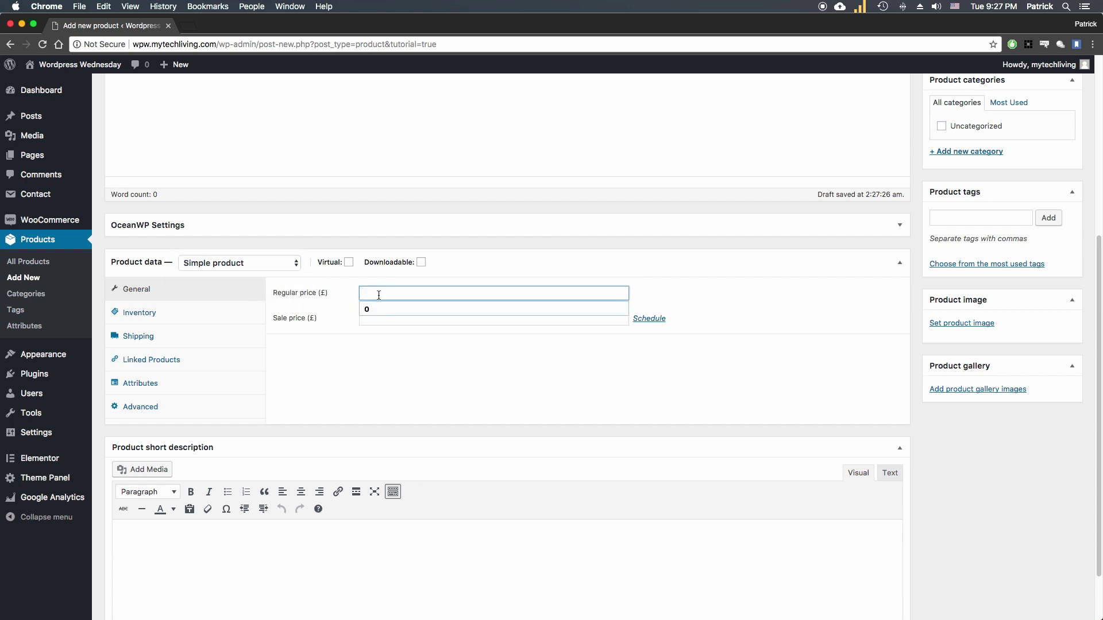
text(10)
click(355, 359)
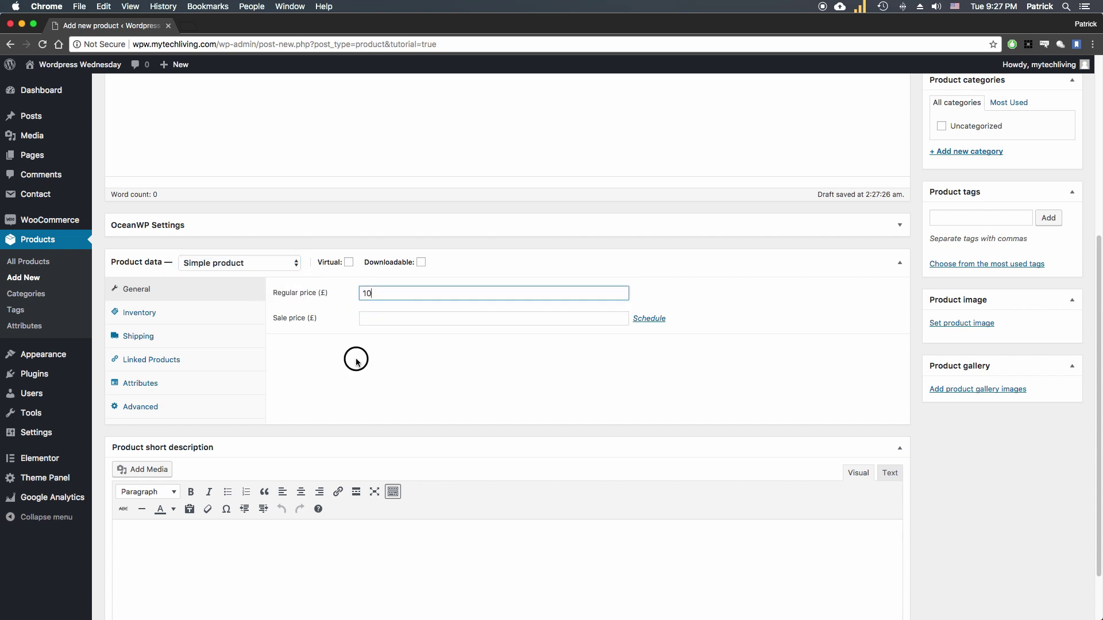
scroll(761, 330, down, 1)
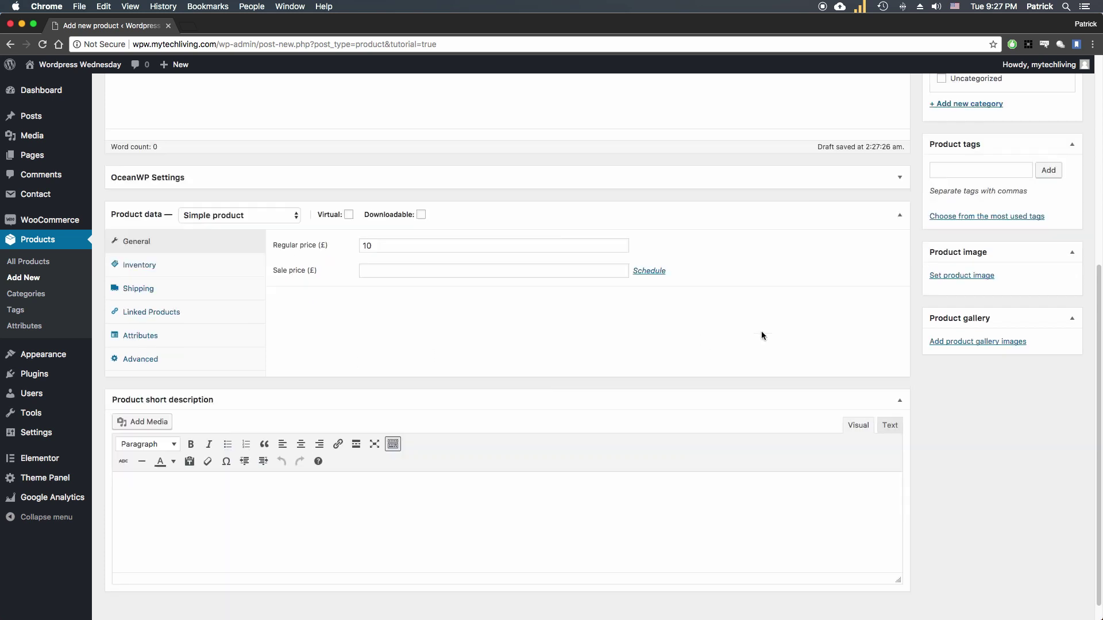
scroll(761, 331, up, 6)
click(1054, 334)
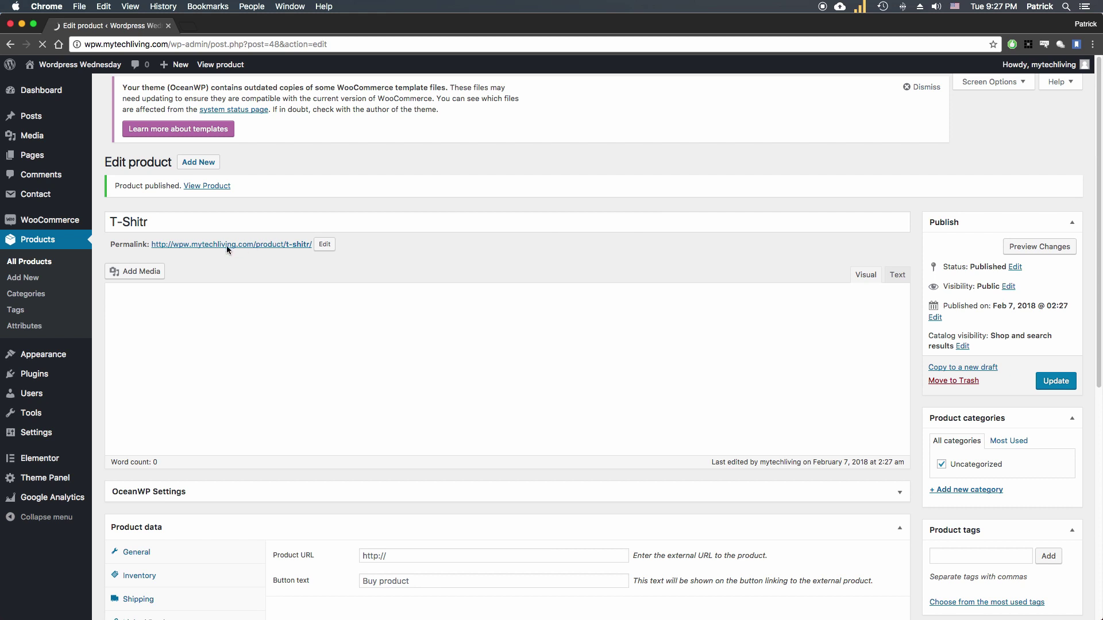
Step: Open the published product's page in a new tab, test adding one to the cart, and close the tab
right_click(290, 244)
click(321, 301)
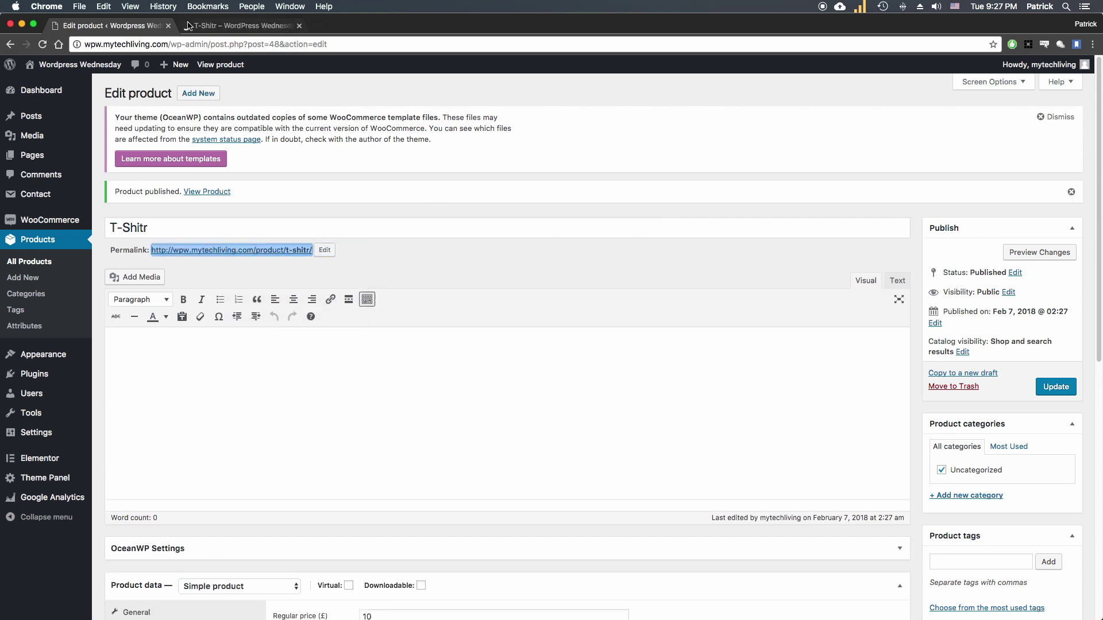
click(258, 25)
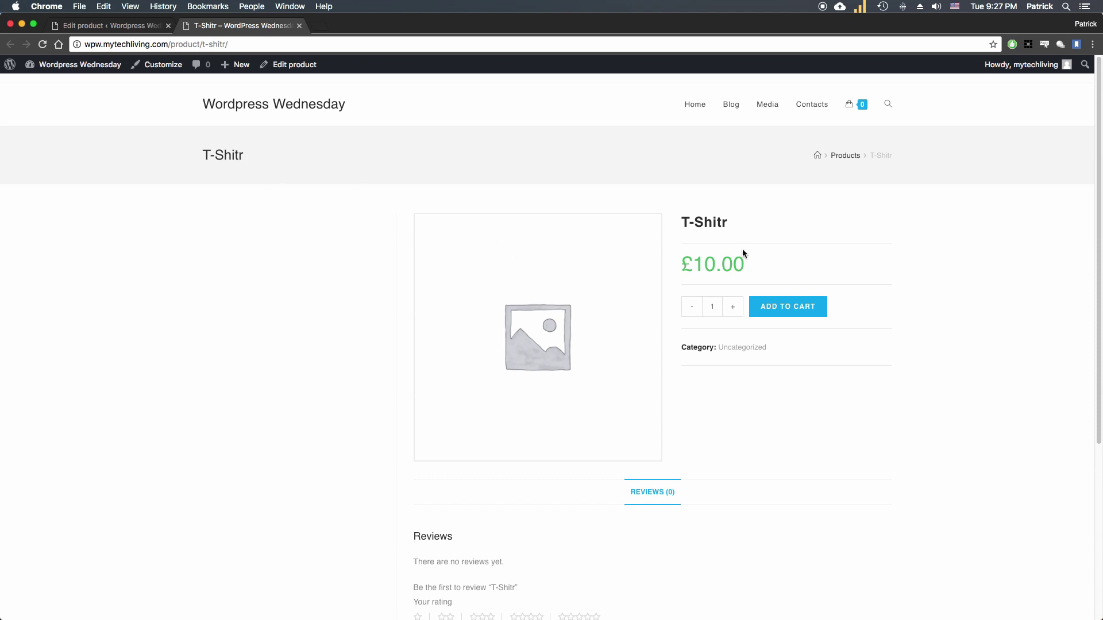
drag(698, 259, 746, 265)
click(783, 304)
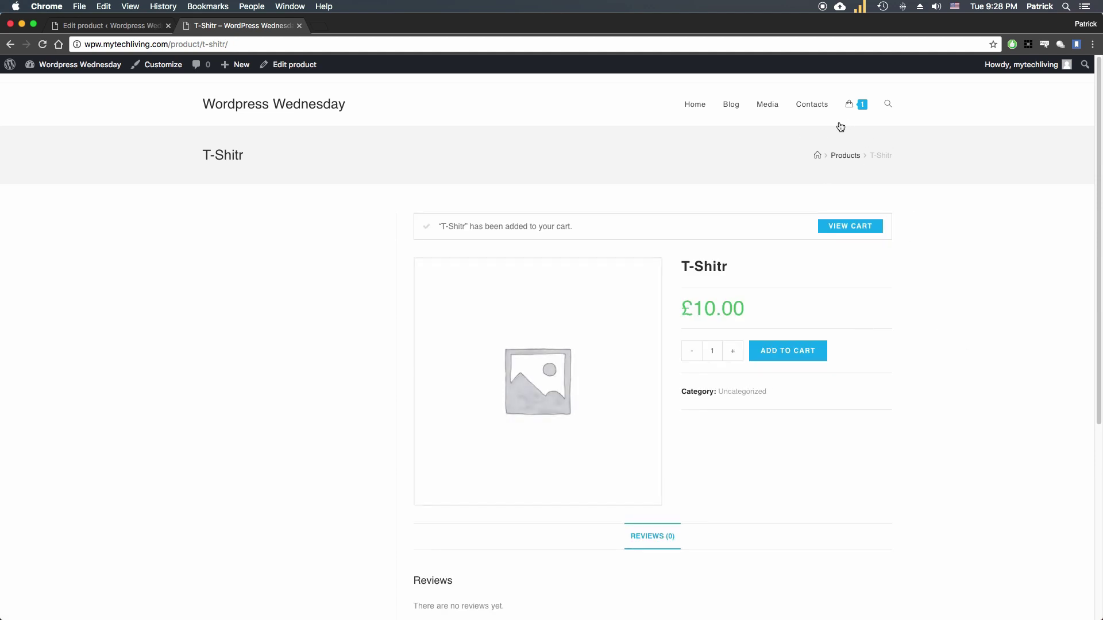
click(299, 25)
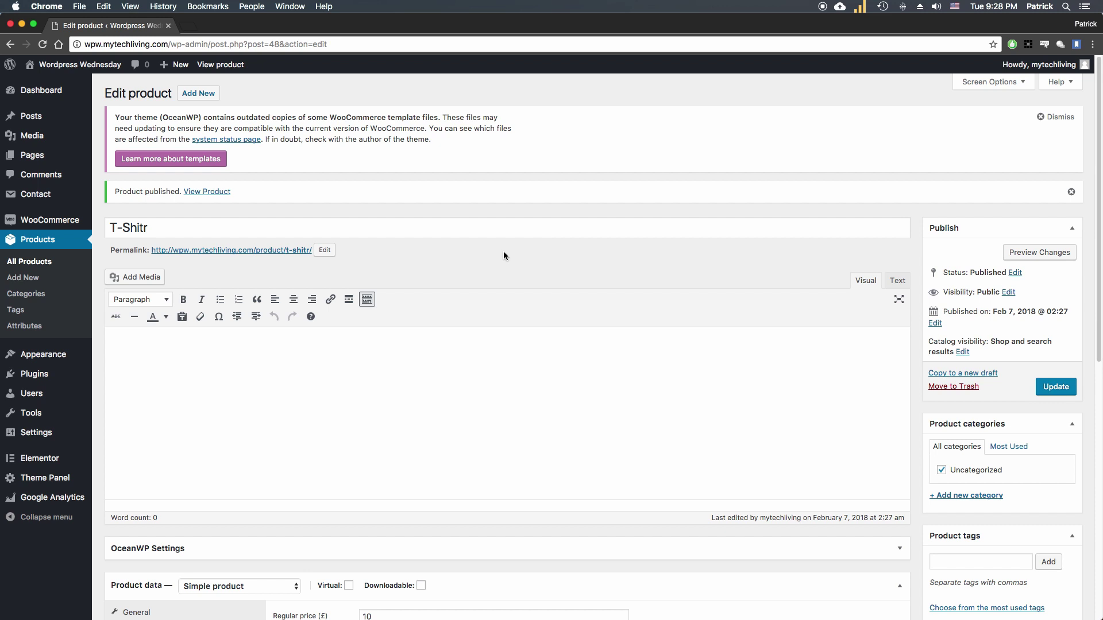
Step: Enter "This is a description of the T Shirt." as the product's main description
scroll(504, 256, down, 5)
scroll(503, 252, up, 2)
text(This is a description of the T Shirt.)
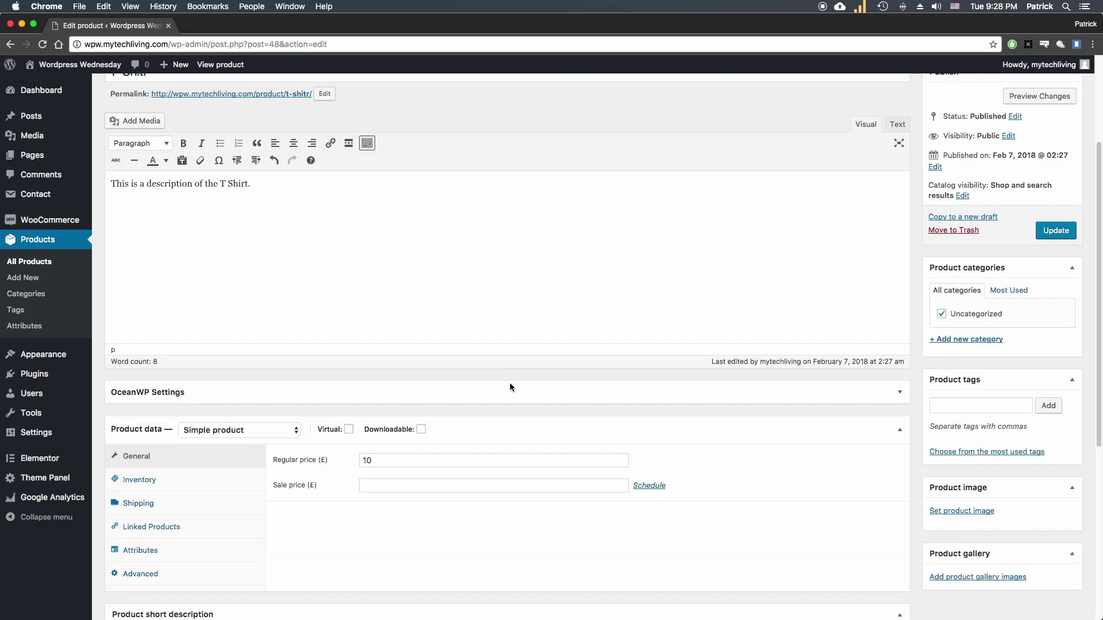
Step: Enter "This is the product short description" as the product short description and update the product
scroll(544, 245, down, 6)
click(319, 428)
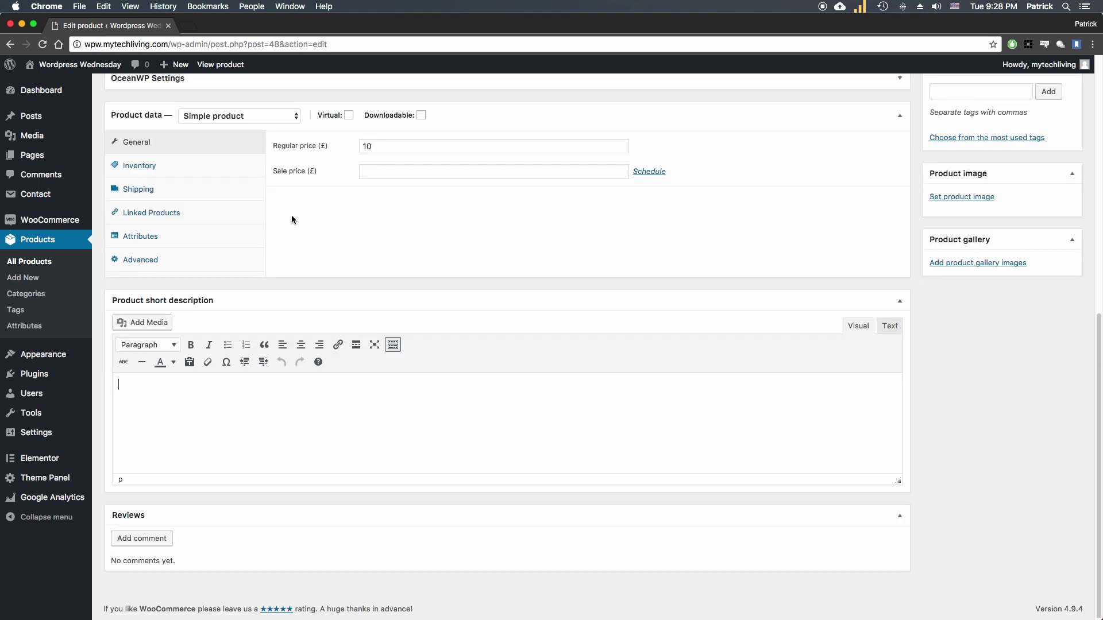
scroll(266, 190, up, 9)
scroll(324, 357, down, 9)
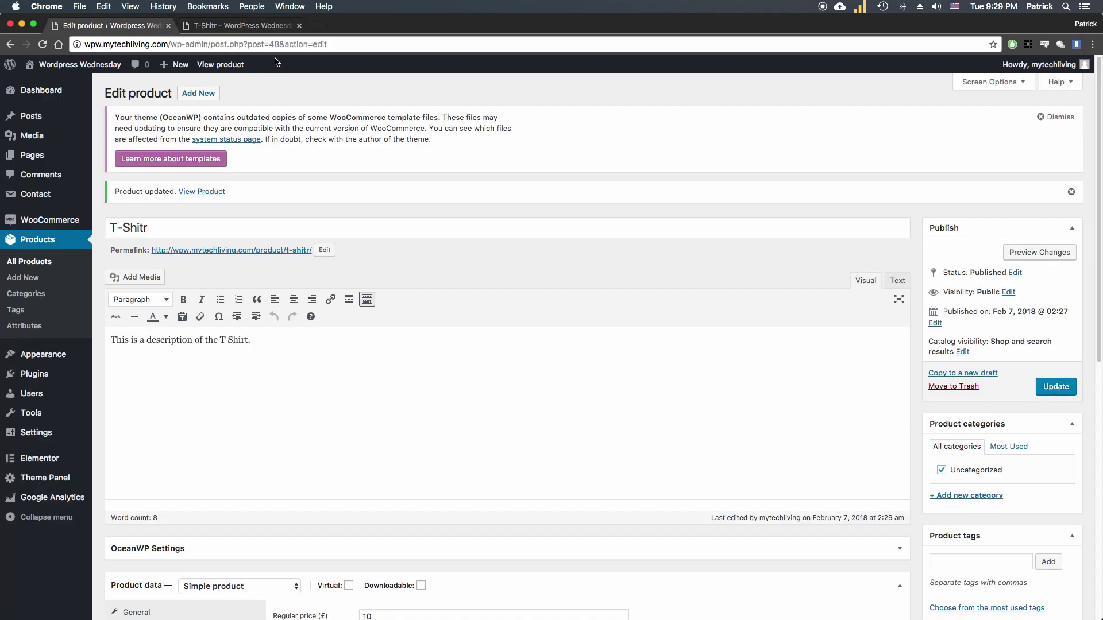
Step: View the updated product page in the other browser tab and check its short description and description
click(267, 26)
scroll(290, 172, down, 2)
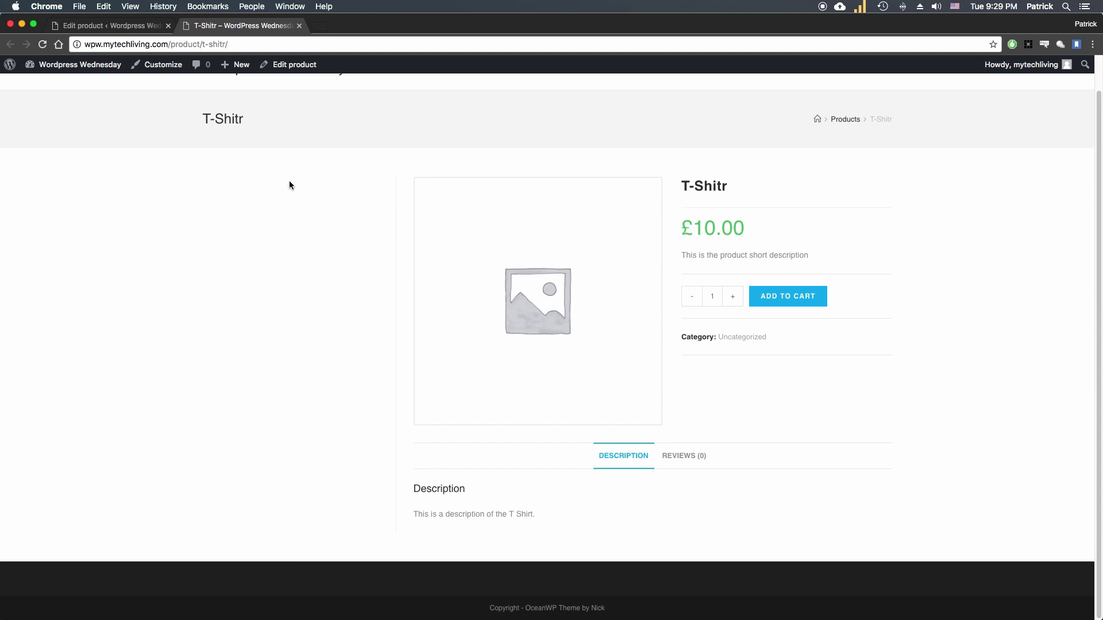
drag(846, 261, 704, 251)
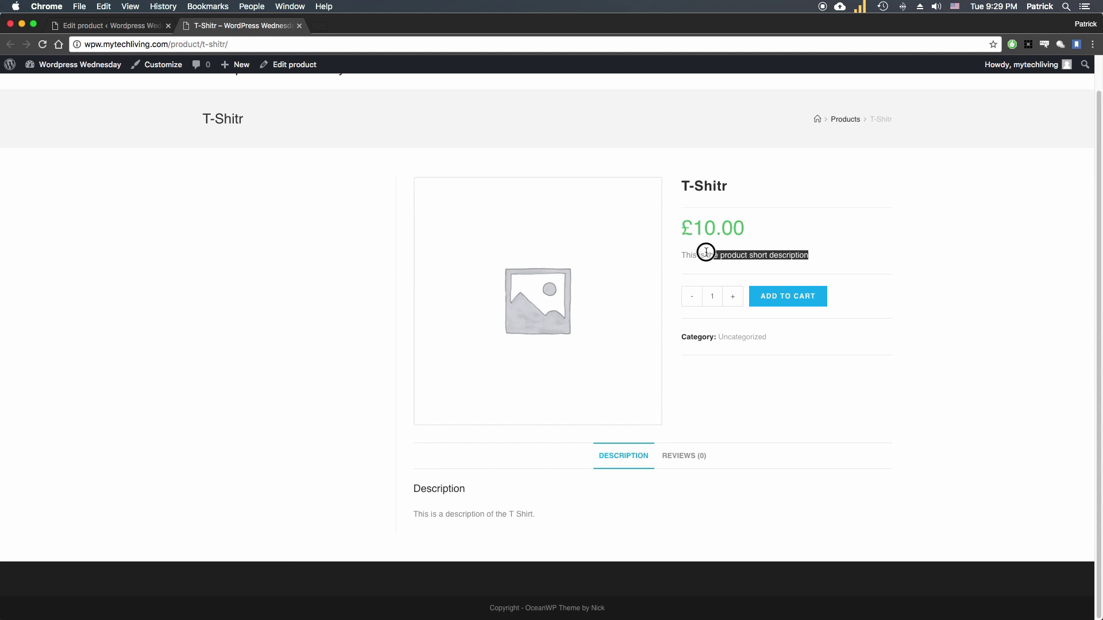
Step: Highlight the short description and main description texts on the product page to compare where each appears
click(682, 254)
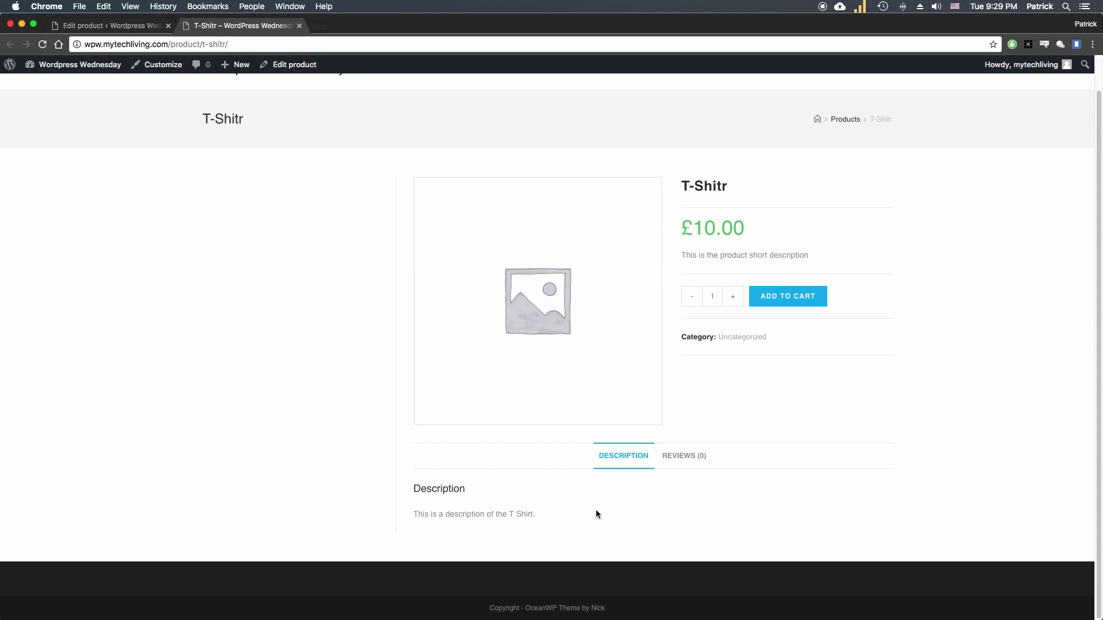
drag(519, 512, 413, 512)
click(413, 513)
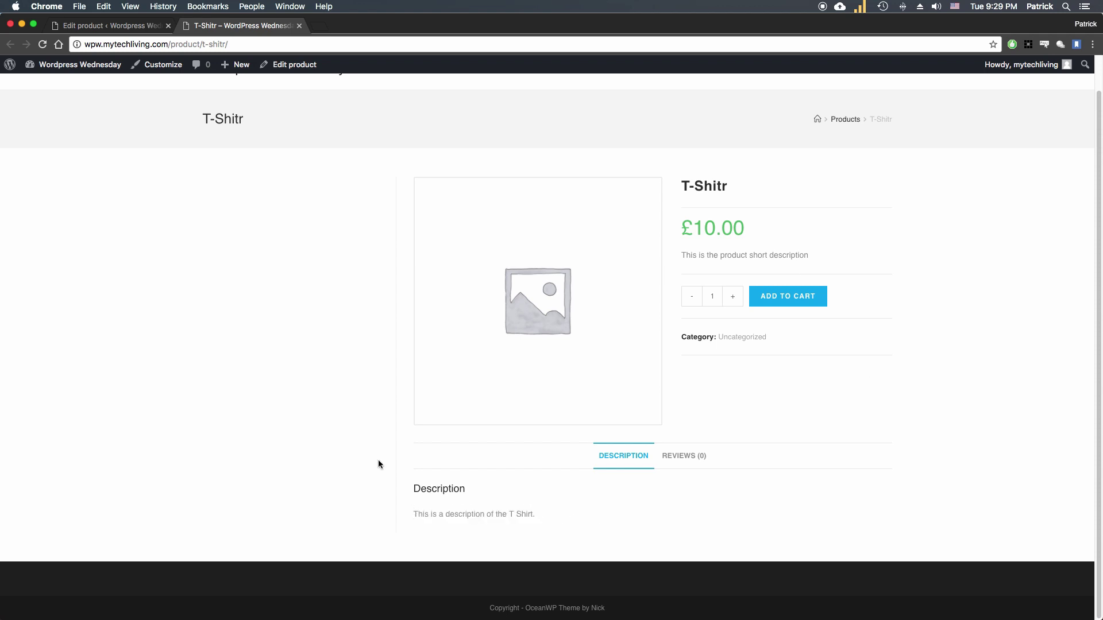
Step: Return to the product's edit page and change its product type to Variable product
click(136, 26)
scroll(522, 248, down, 10)
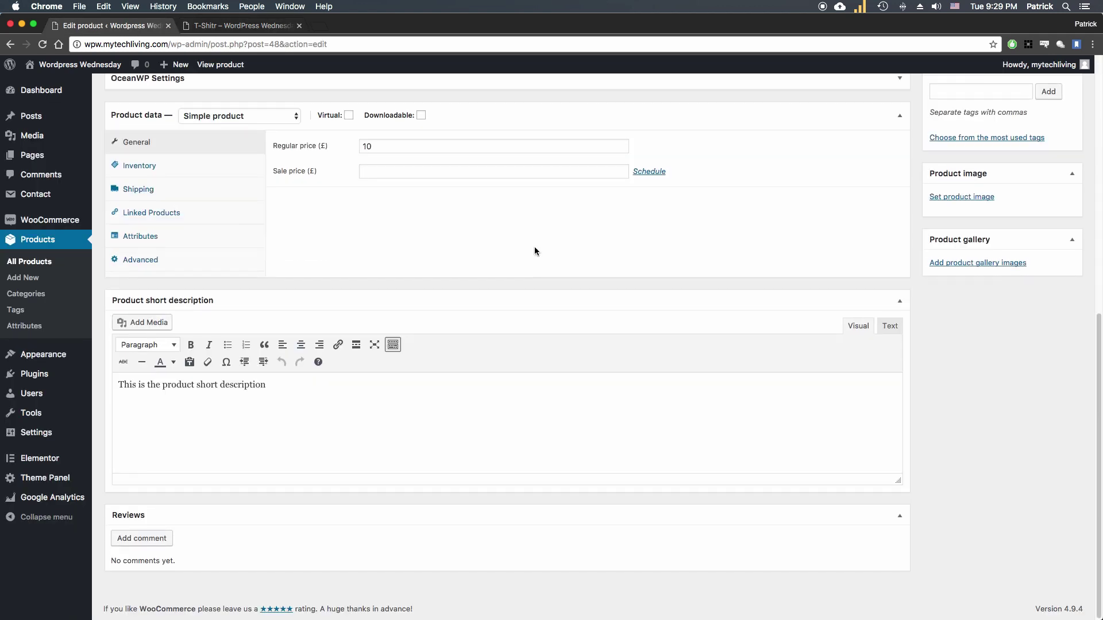
scroll(534, 248, up, 4)
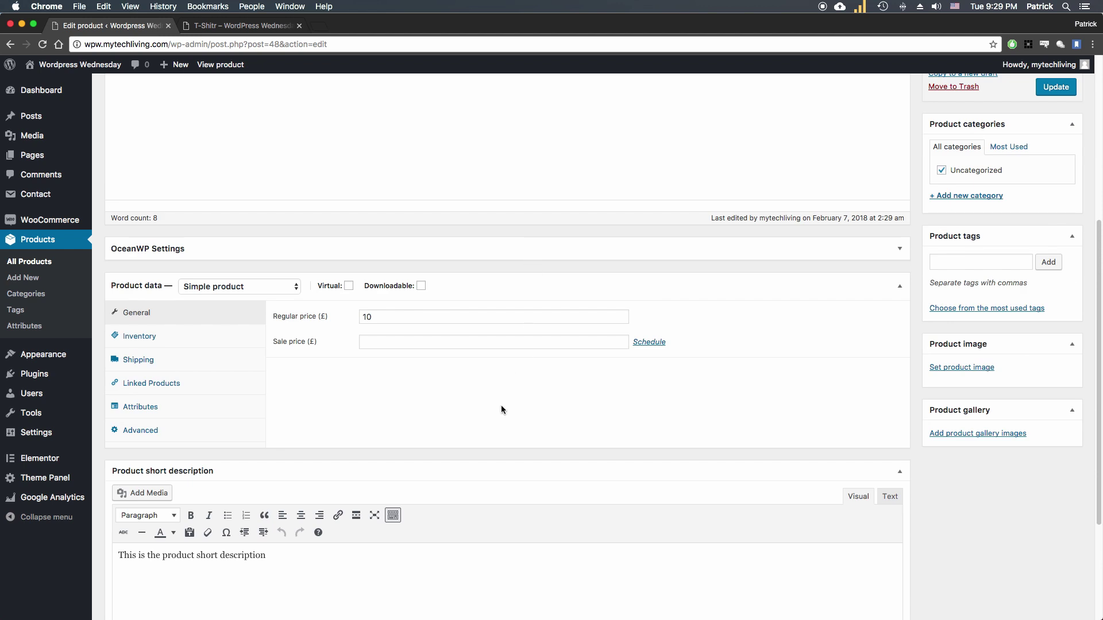
scroll(435, 396, up, 5)
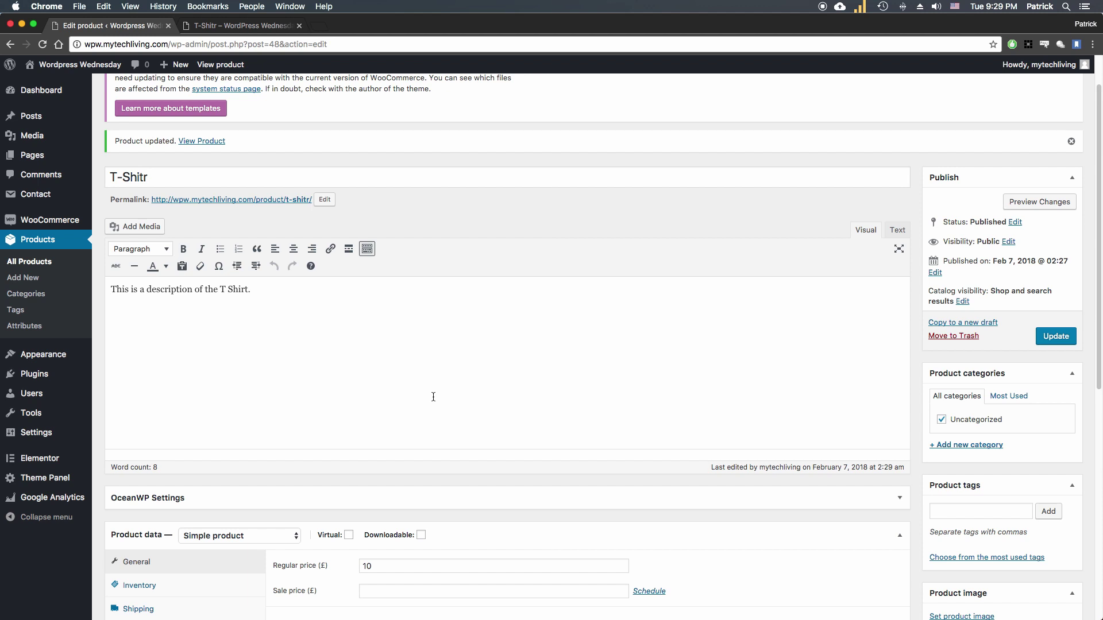
scroll(369, 390, down, 5)
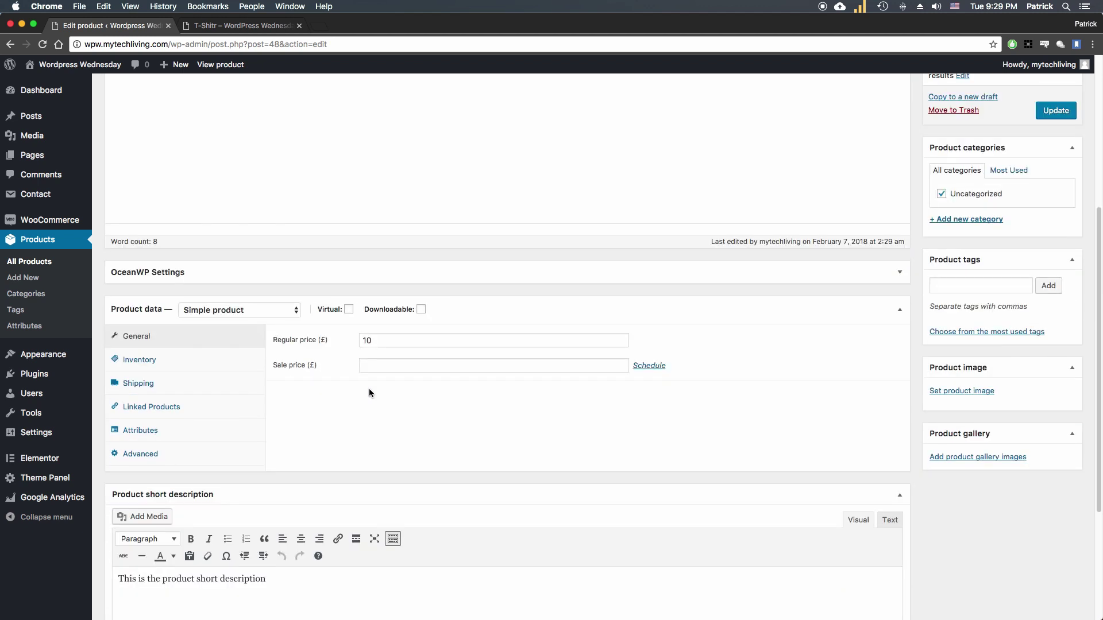
click(291, 270)
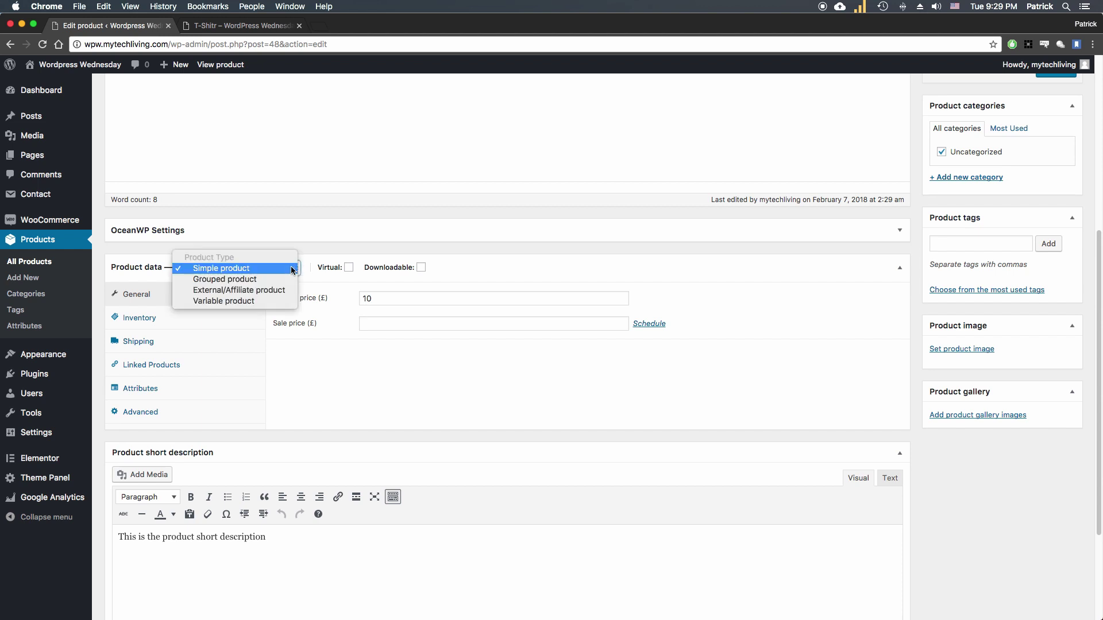
click(273, 324)
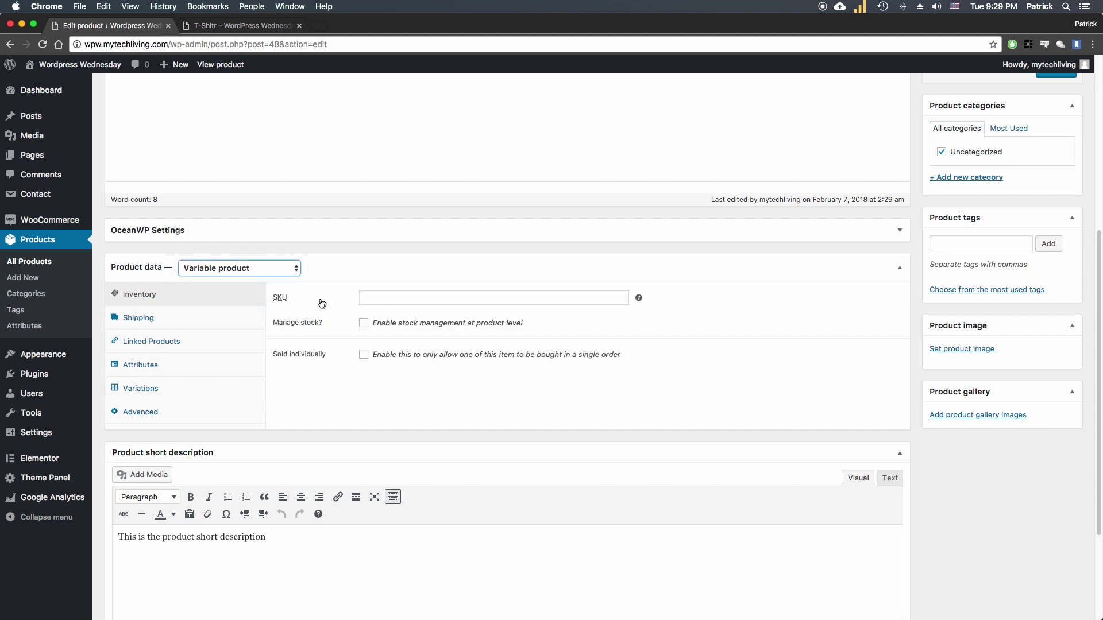
Step: Add a custom product attribute to the T-shirt and name it Sizes
click(138, 389)
click(148, 364)
click(373, 295)
click(376, 295)
click(396, 296)
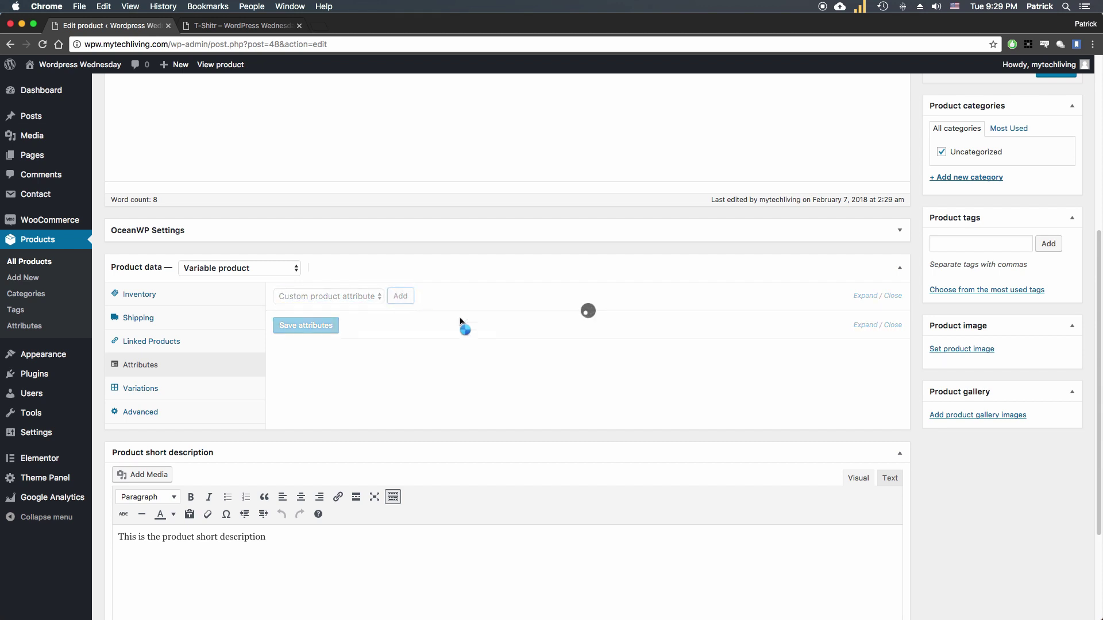
click(348, 363)
text(Size)
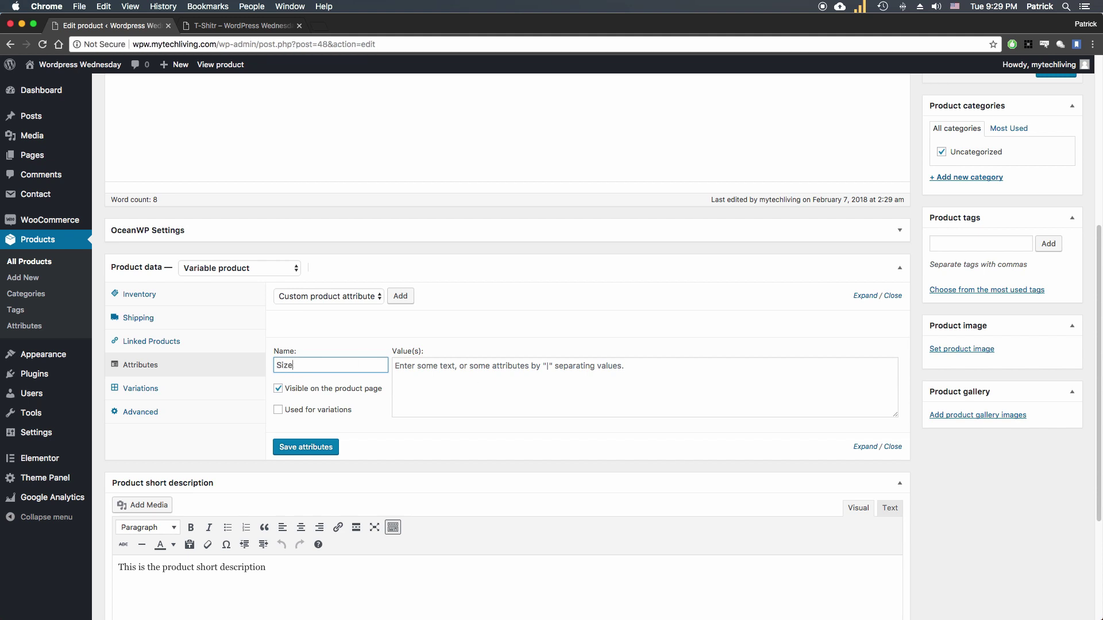
Step: Enter "Small|Shemedium|Large|XL" as the values of the Sizes attribute and save the attributes
scroll(545, 390, up, 6)
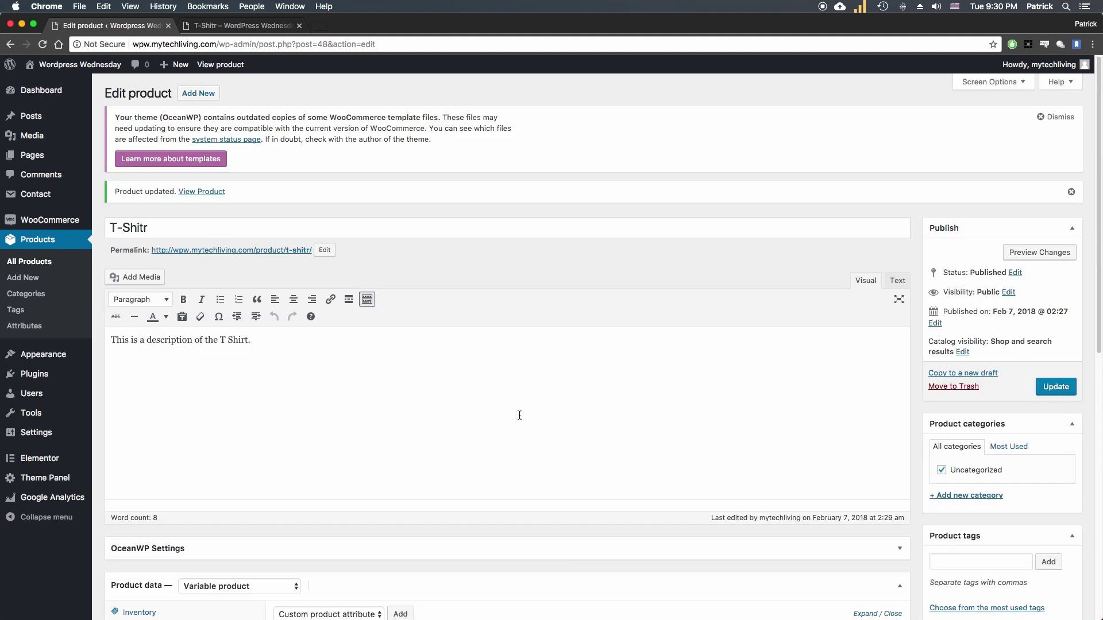
scroll(518, 413, down, 4)
scroll(520, 415, down, 5)
click(495, 214)
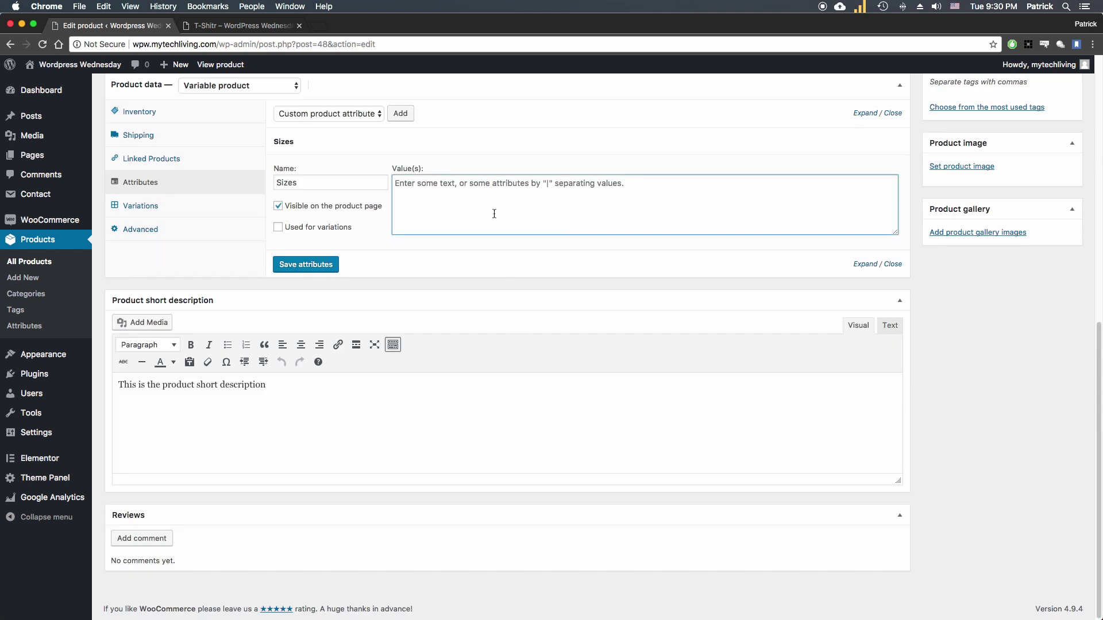
text(Small)
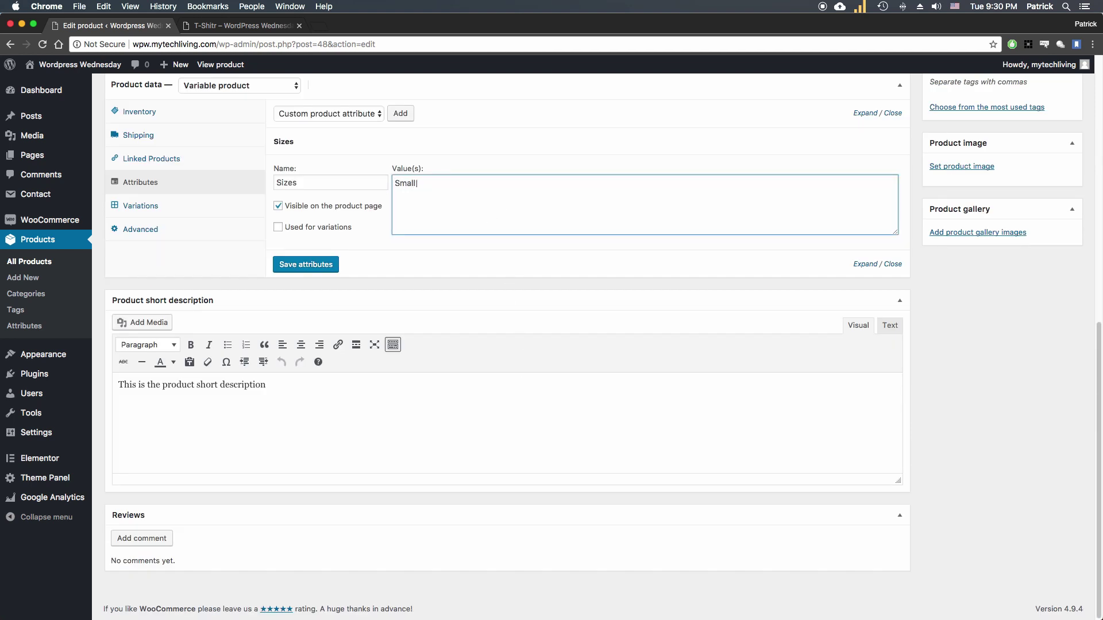
text(|Shemedium|Large|XL)
click(299, 267)
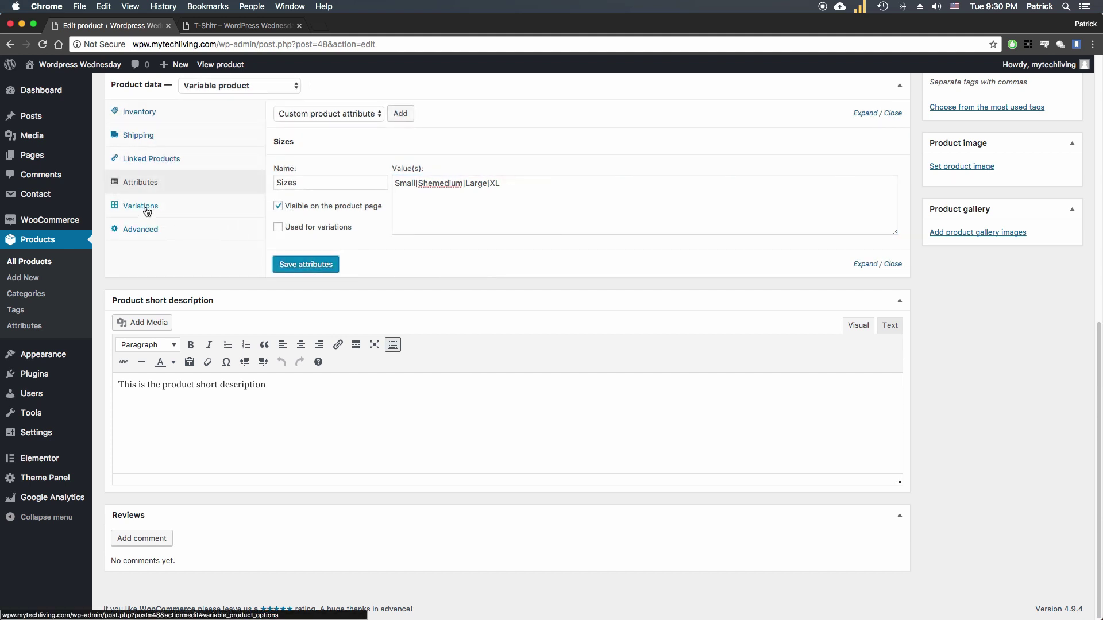
Step: Mark the Sizes attribute as used for variations, keep it visible on the product page, and save the attributes
click(313, 211)
click(300, 229)
click(308, 212)
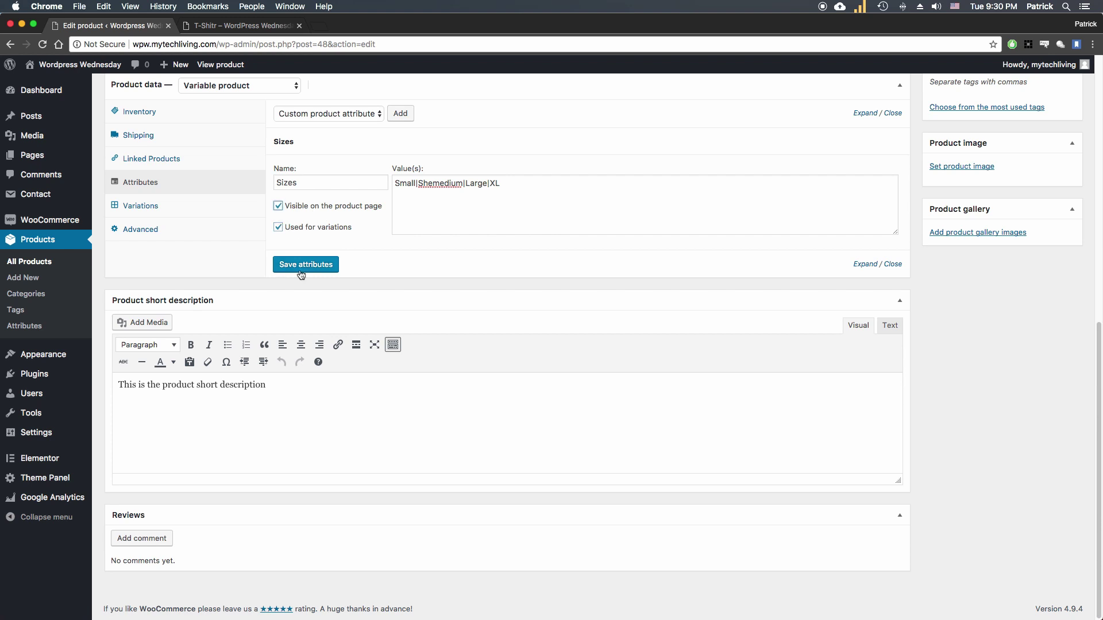
click(301, 264)
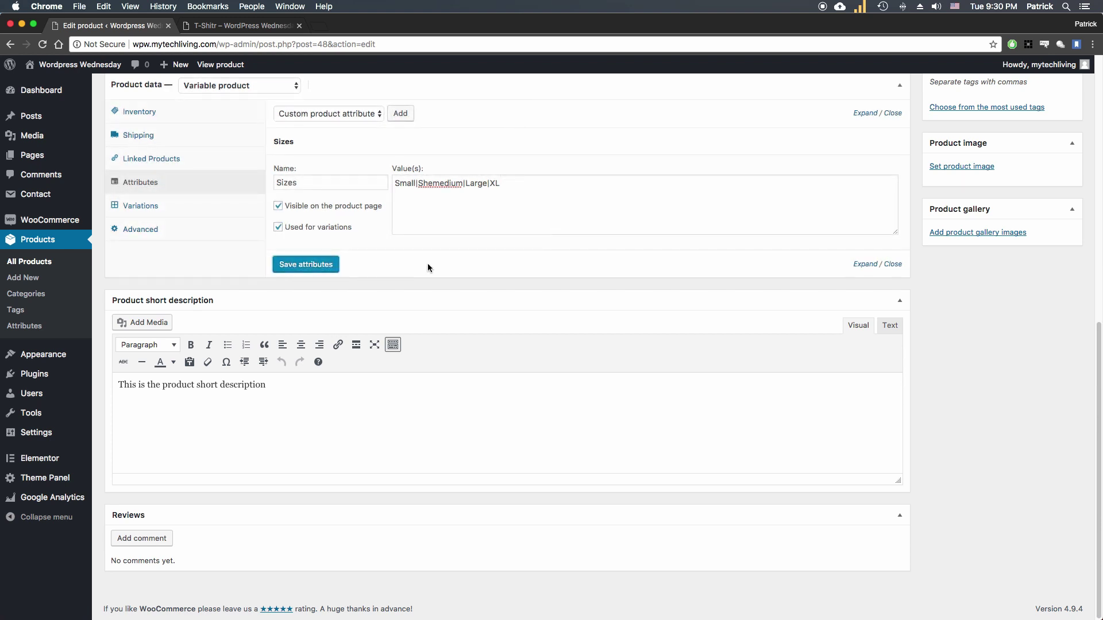
Step: Create the product's variations from all attributes and accept the confirmation messages
click(140, 205)
click(348, 146)
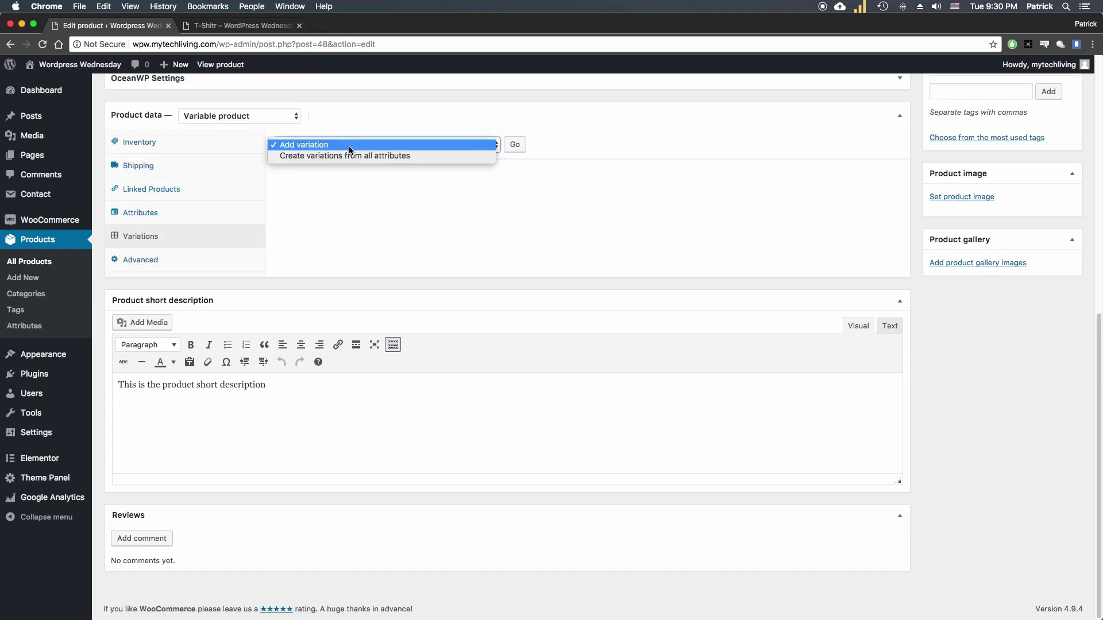
click(354, 157)
click(515, 145)
click(648, 132)
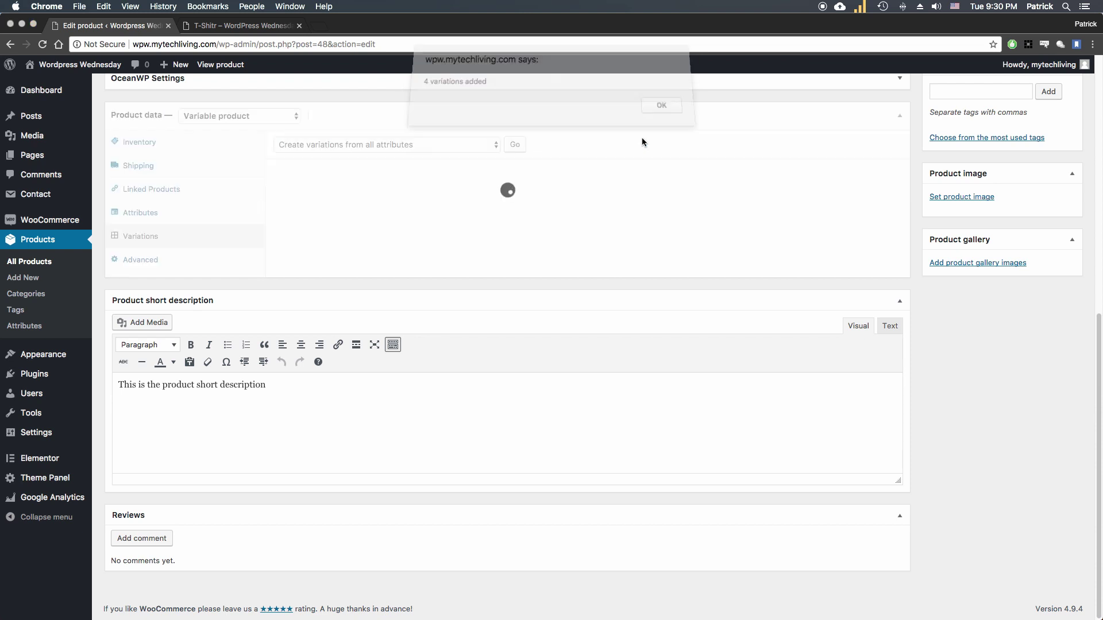
click(661, 113)
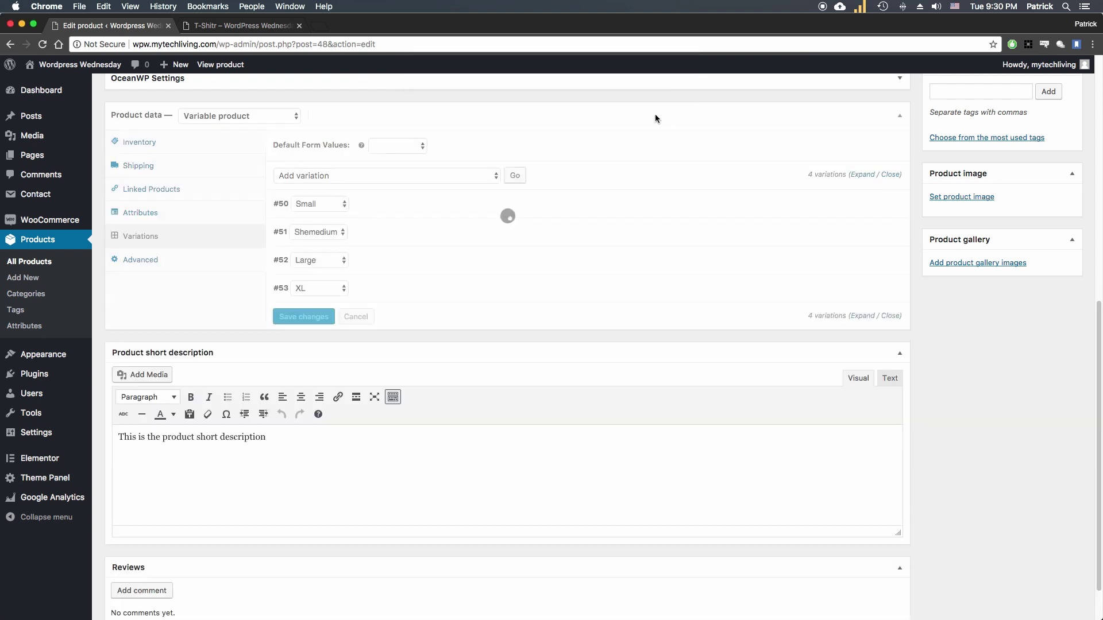
Step: Set the regular price of the Small variation to £10
click(372, 206)
click(395, 206)
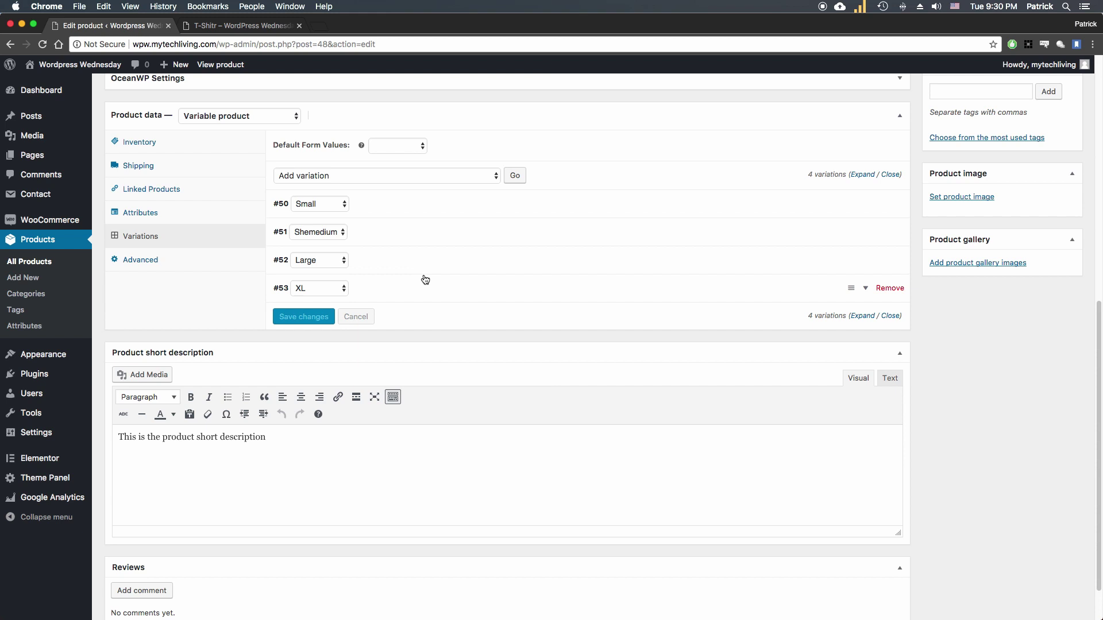
click(380, 205)
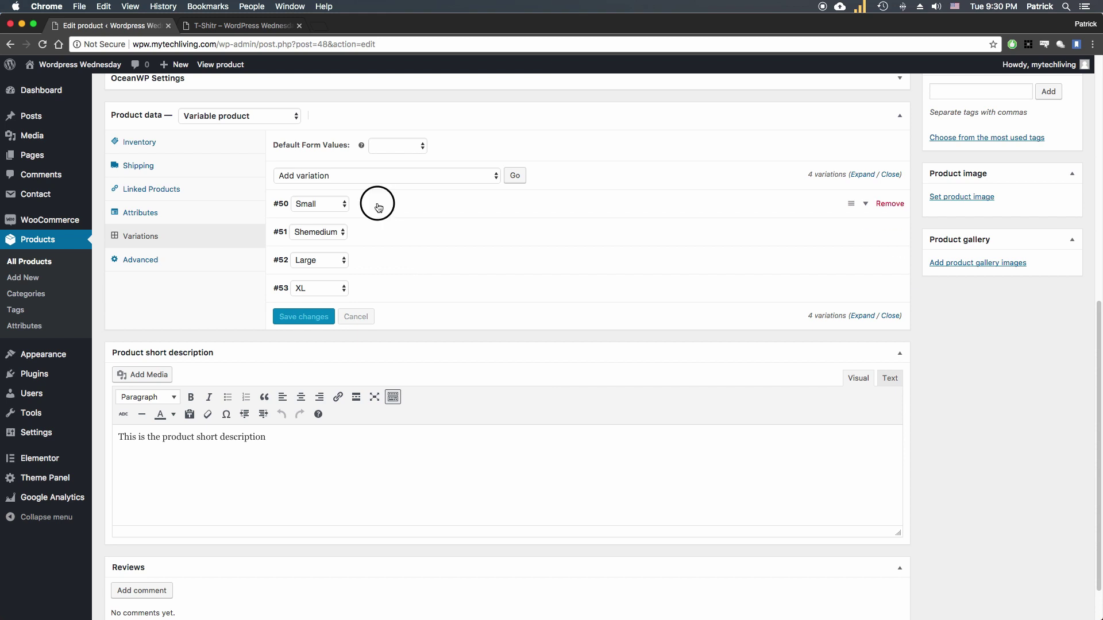
scroll(389, 230, down, 4)
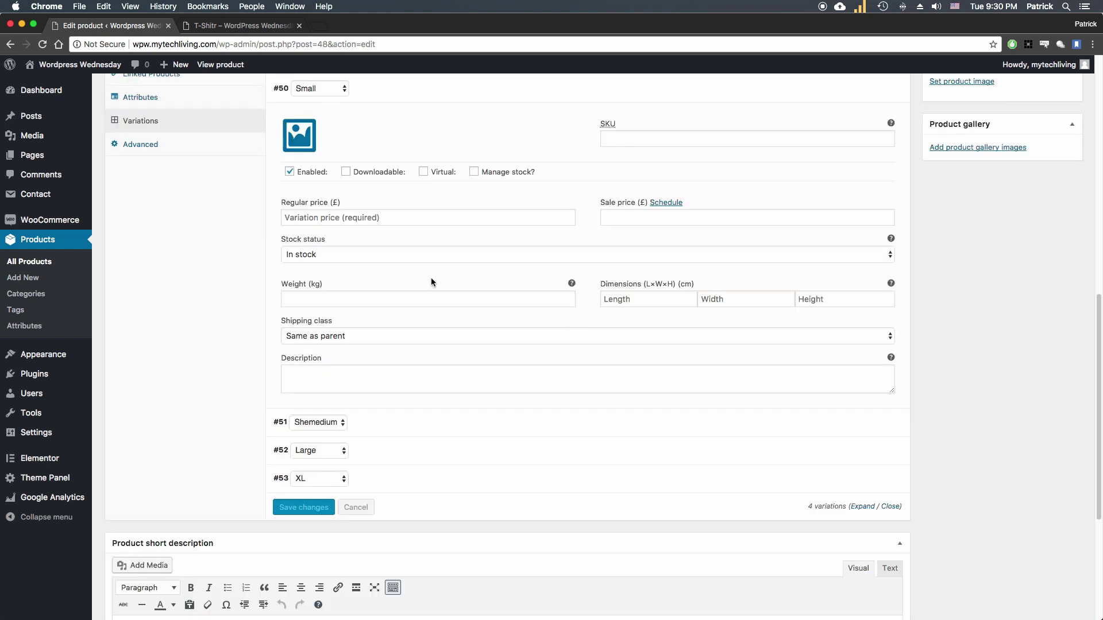
click(474, 220)
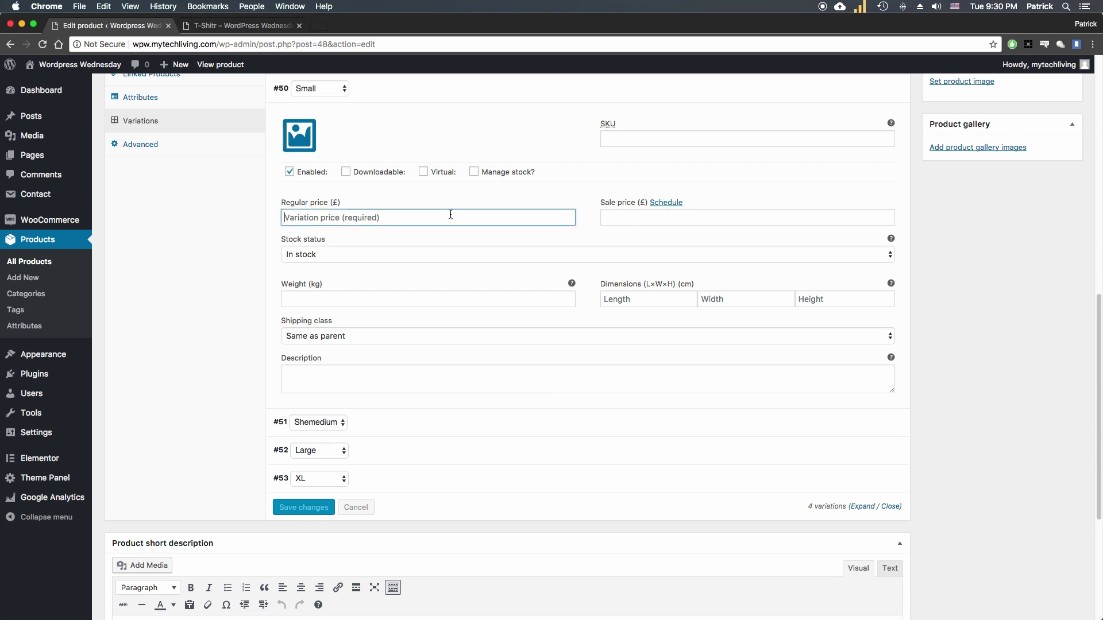
text(10)
scroll(405, 136, up, 2)
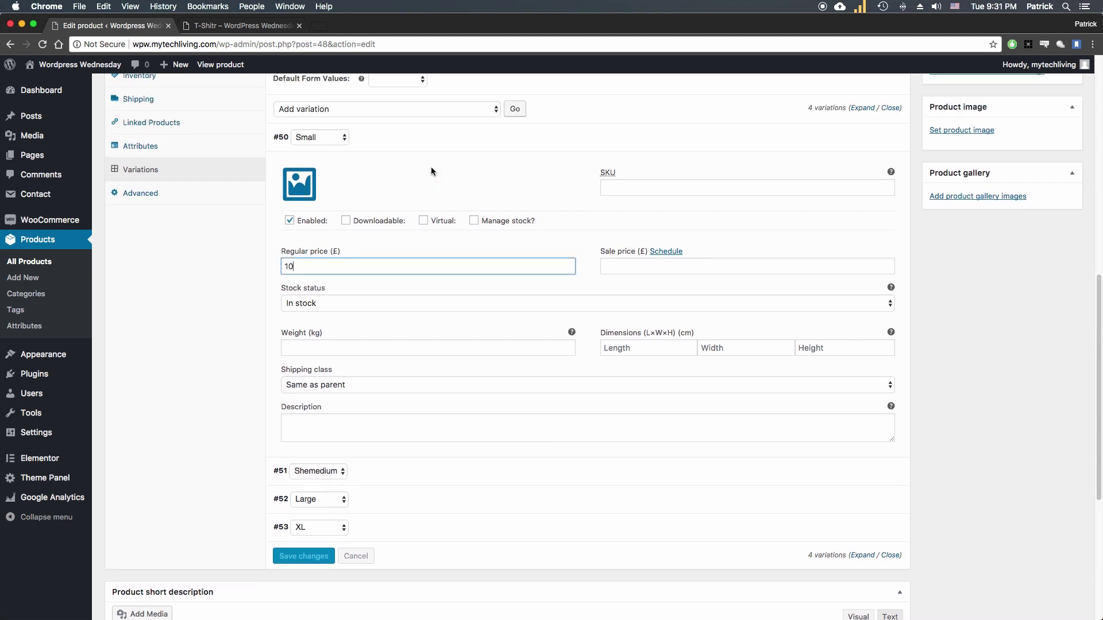
click(424, 146)
Step: Set the regular price of the Shemedium, Large and XL variations to £10 each
click(404, 181)
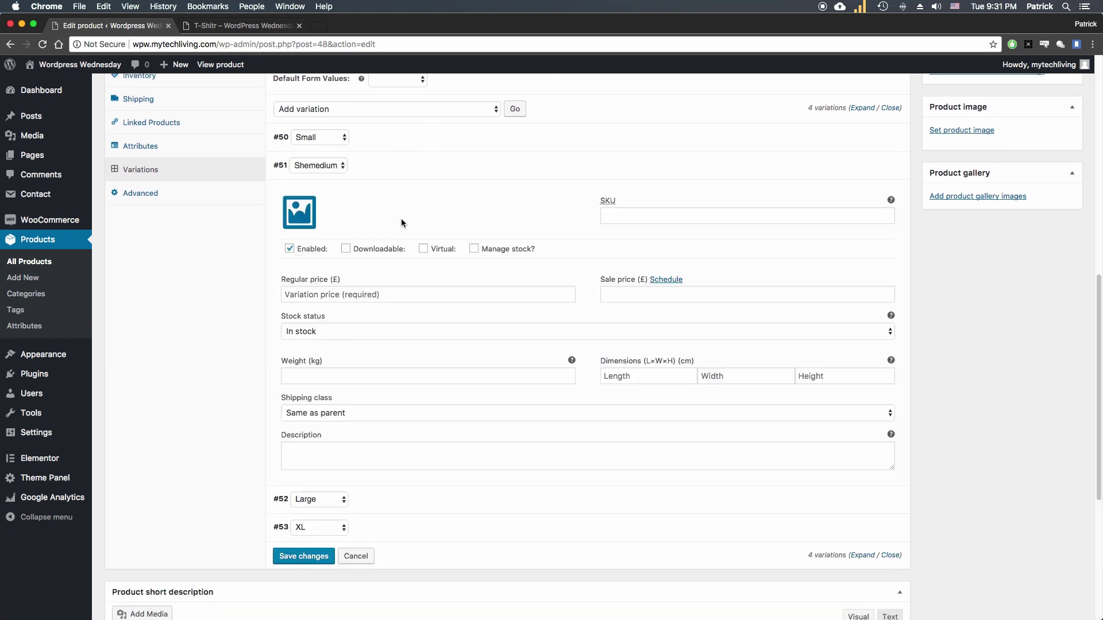
click(396, 295)
text(10)
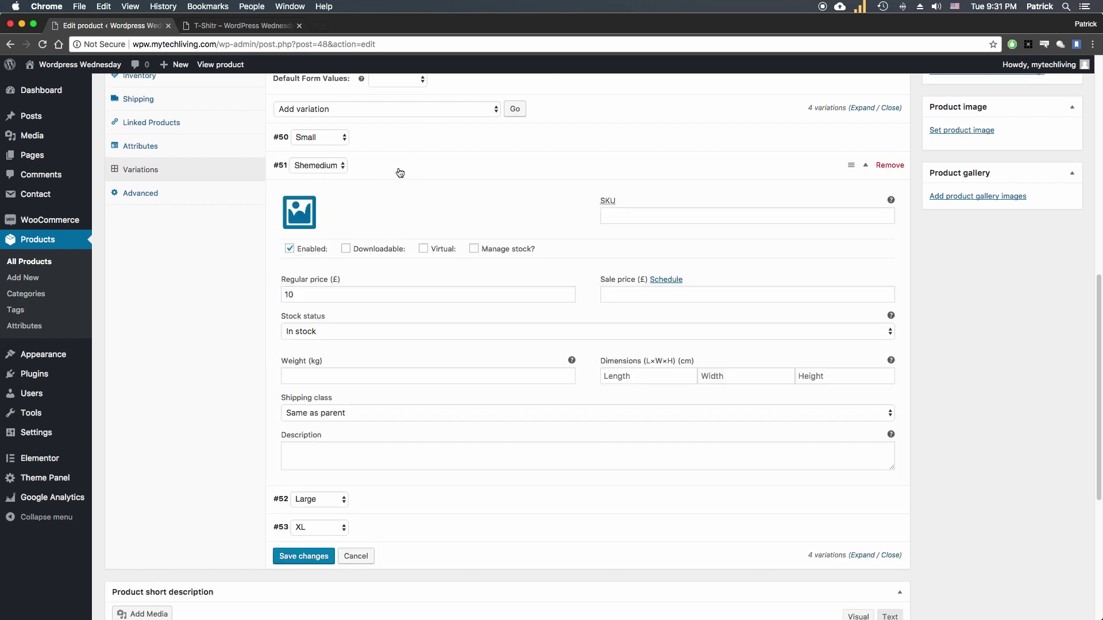
click(401, 168)
click(381, 202)
click(368, 323)
text(10)
click(382, 193)
click(376, 240)
click(367, 351)
text(10)
click(166, 184)
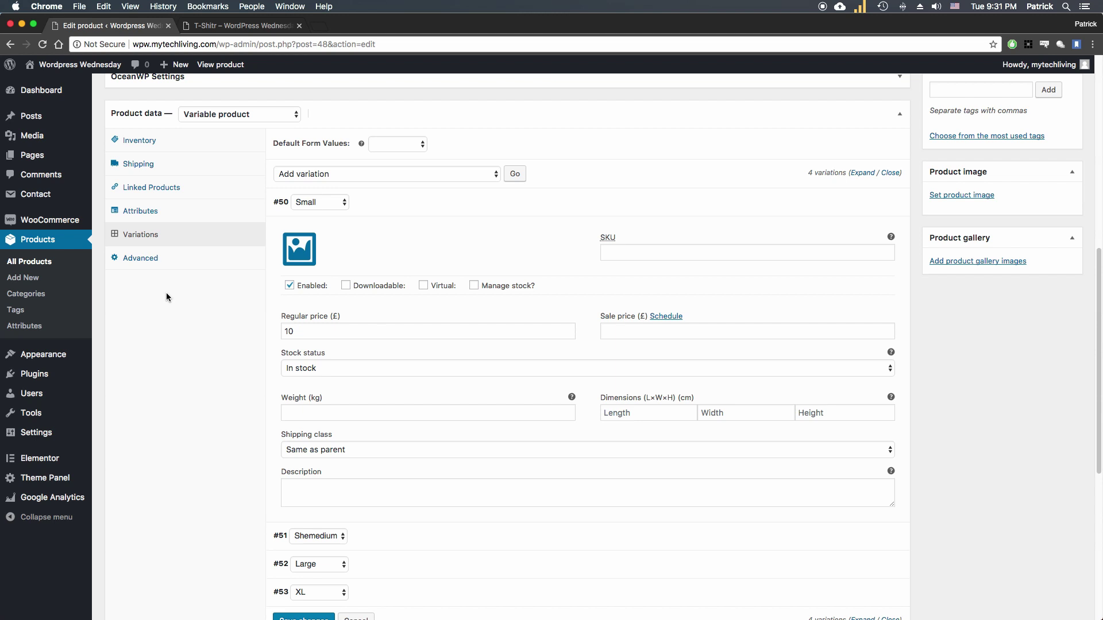
Step: Enable stock management for the Small and Shemedium variations and fill in the Small variation's stock quantity
click(475, 287)
click(482, 375)
double_click(450, 376)
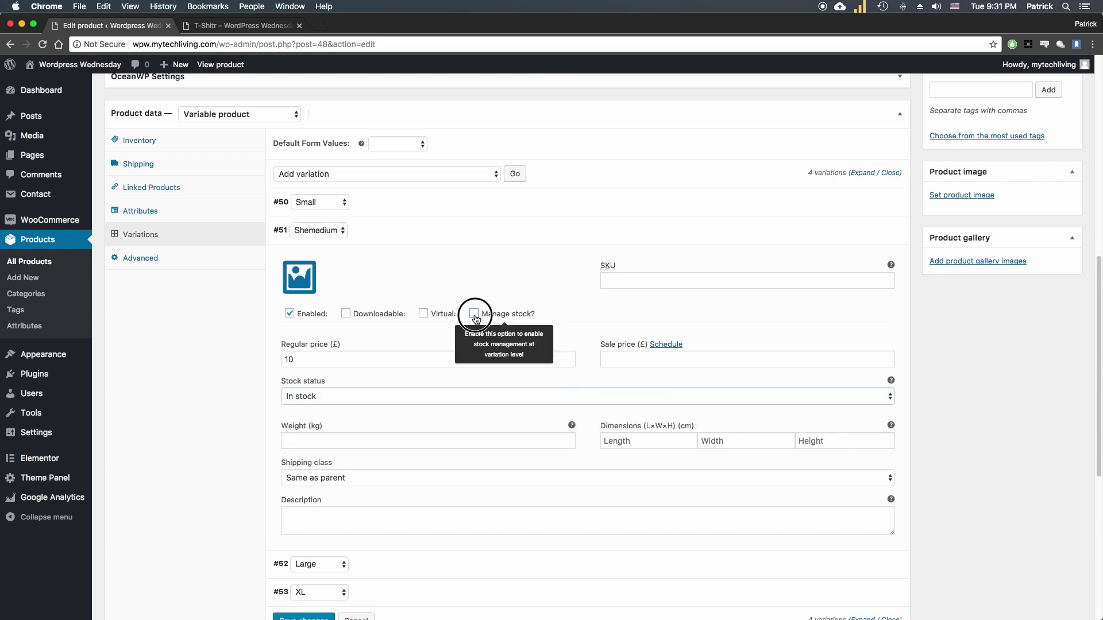
click(475, 313)
click(364, 402)
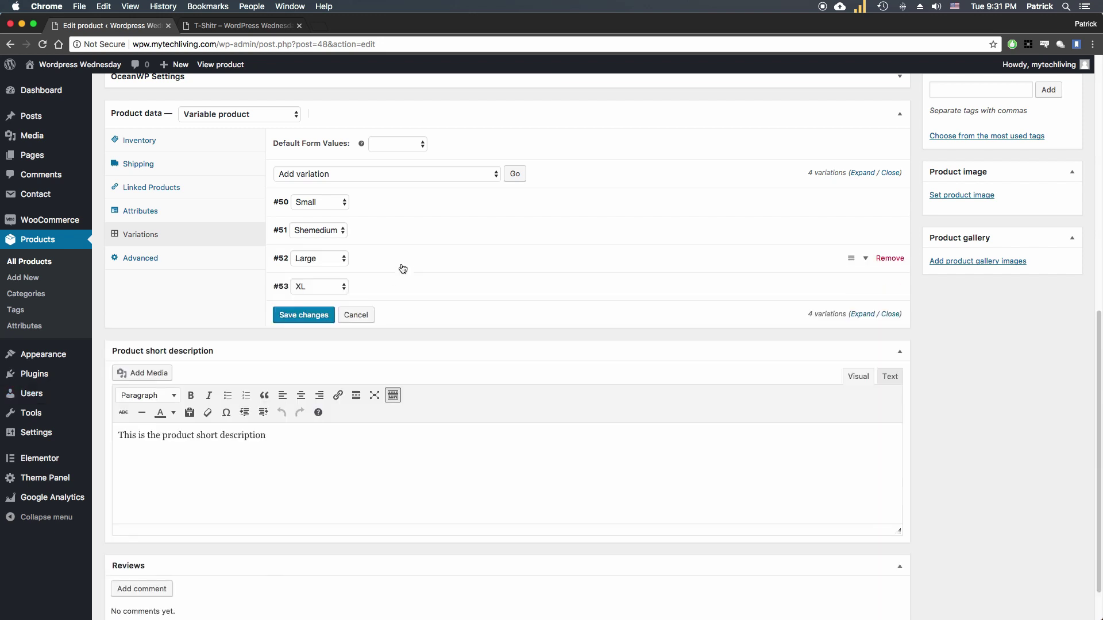
Step: Enable stock management for the Large and XL variations, fill in the XL stock quantity, and save the variation changes
click(403, 269)
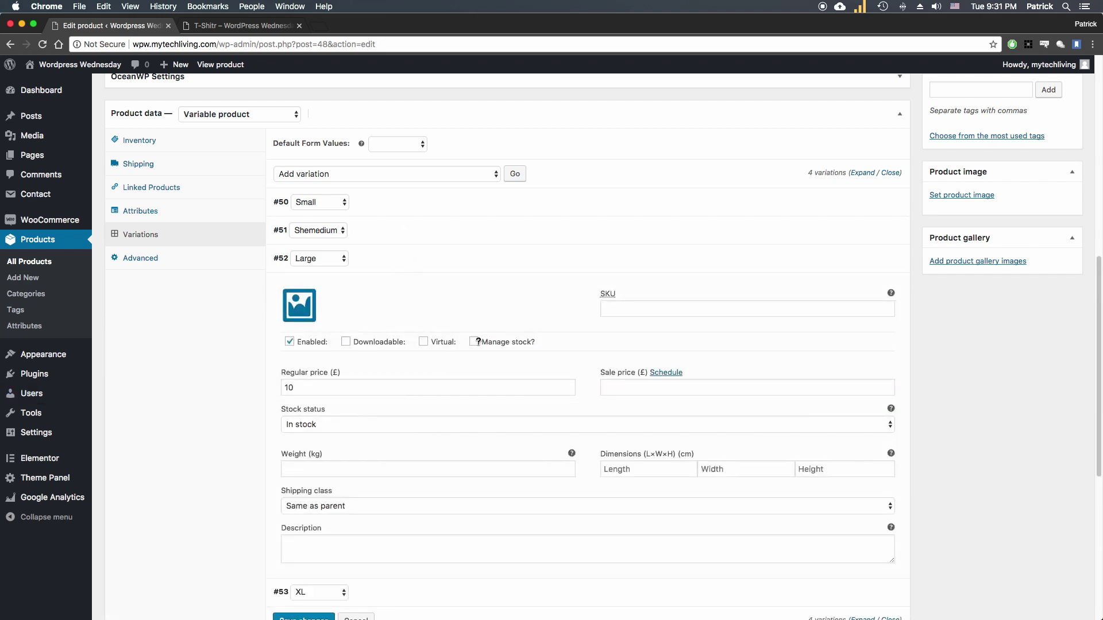
click(423, 258)
click(423, 287)
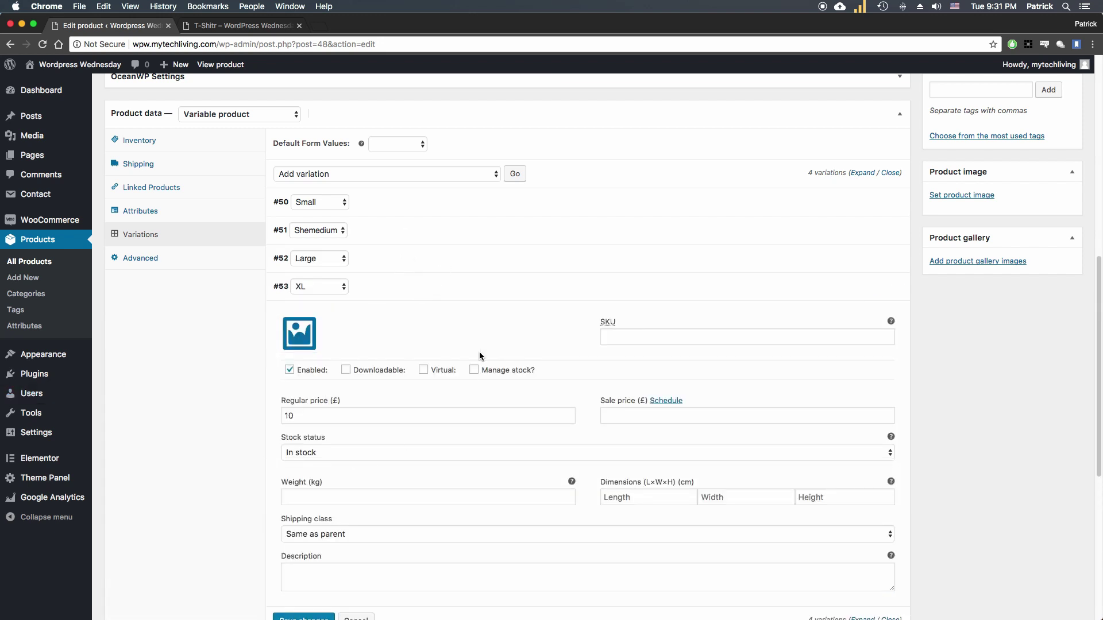
click(473, 369)
click(409, 459)
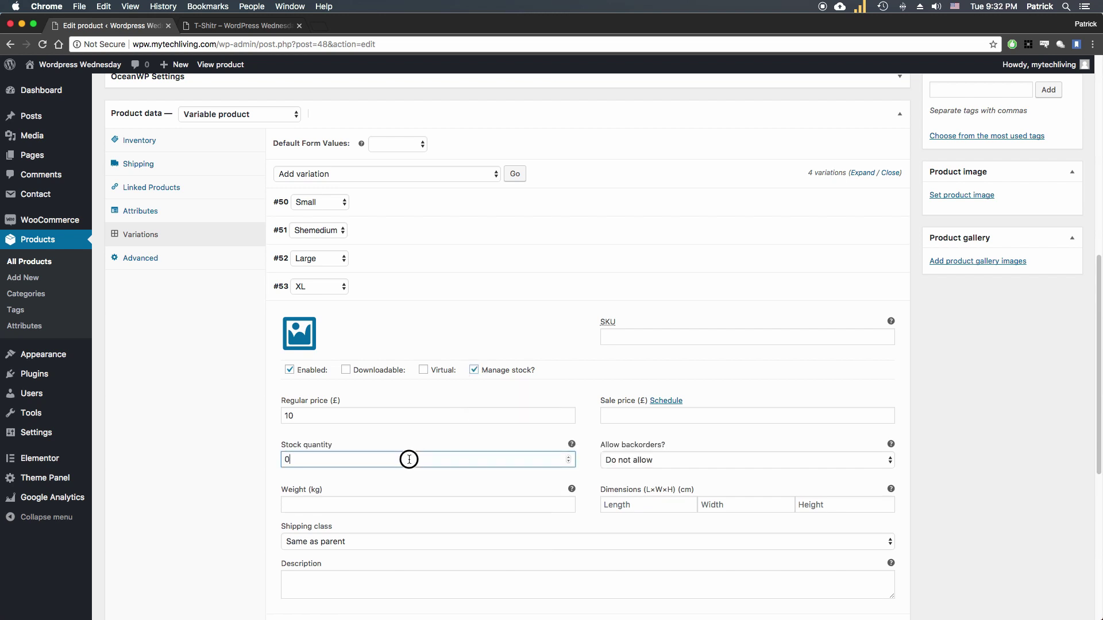
click(557, 287)
scroll(556, 248, down, 2)
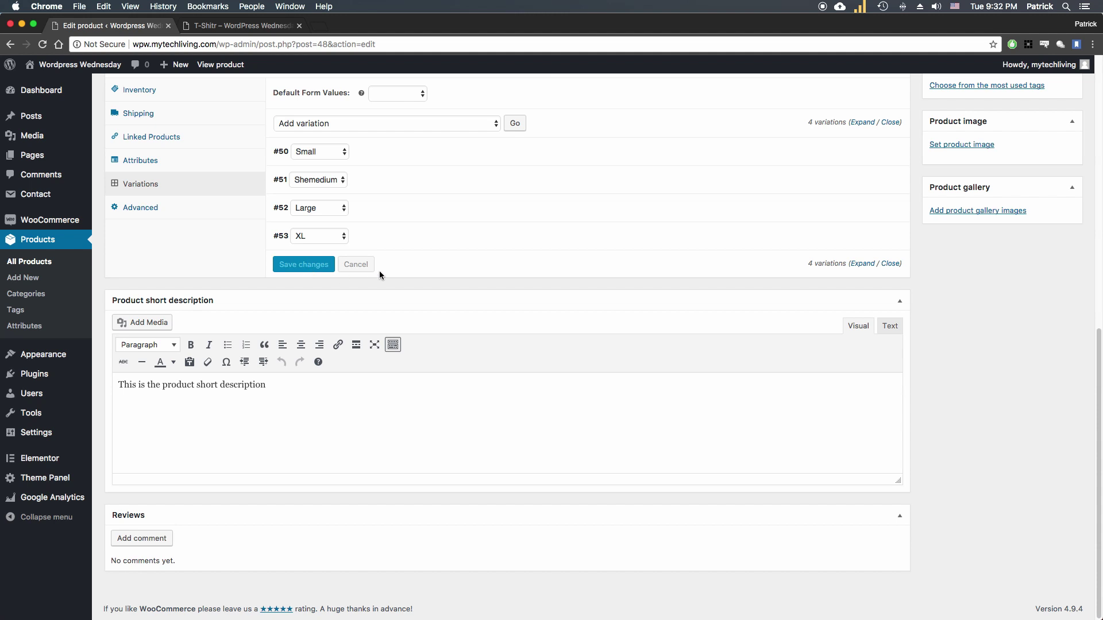
Step: View the product page in the other browser tab and choose Small from its Sizes options
click(241, 26)
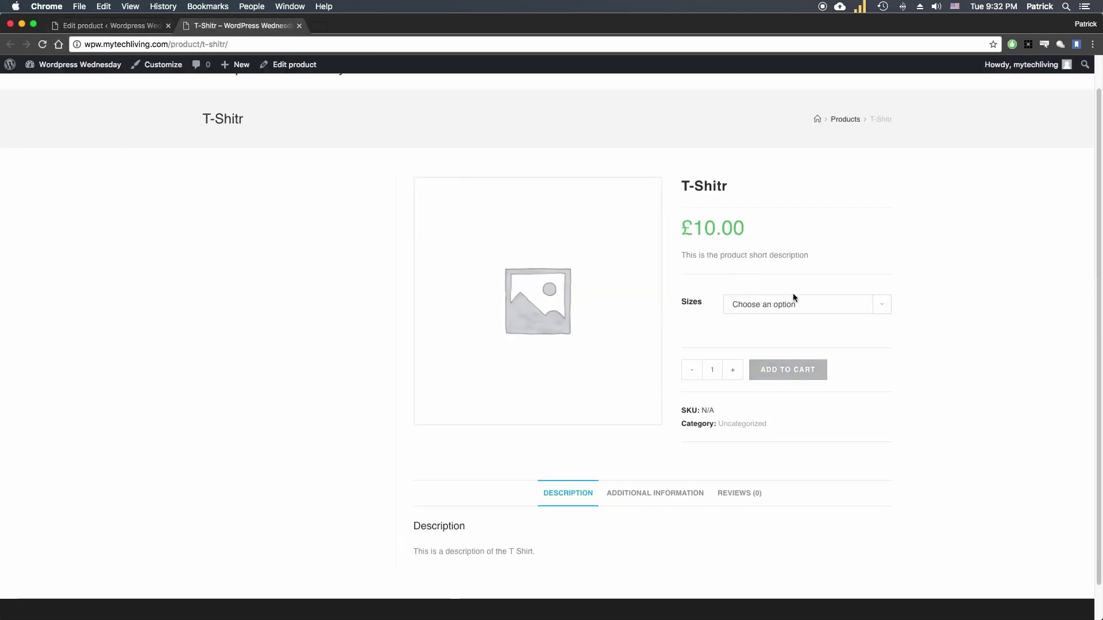
click(804, 305)
click(809, 315)
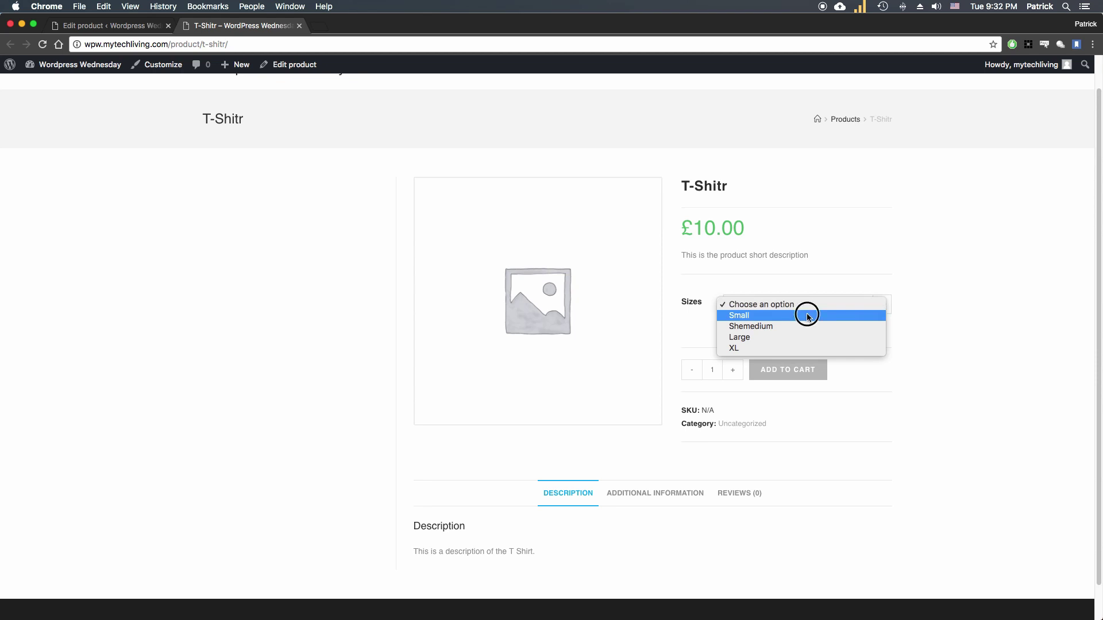
Step: Check the stock of the Shemedium, Large and XL sizes on the T-shirt's product page
click(828, 309)
click(824, 314)
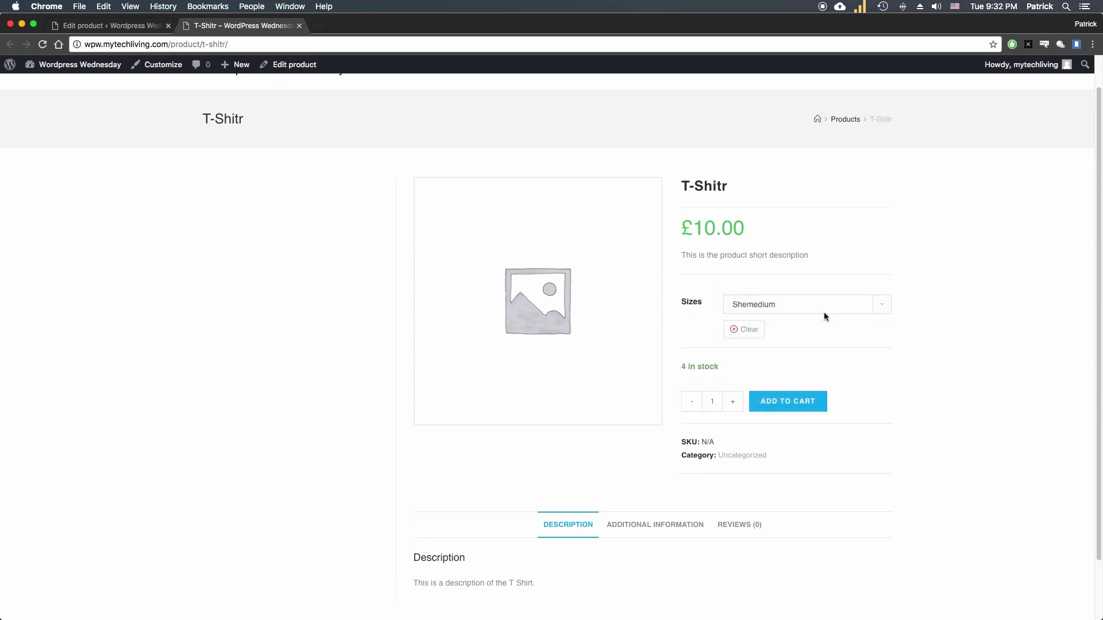
click(824, 305)
click(820, 316)
click(822, 304)
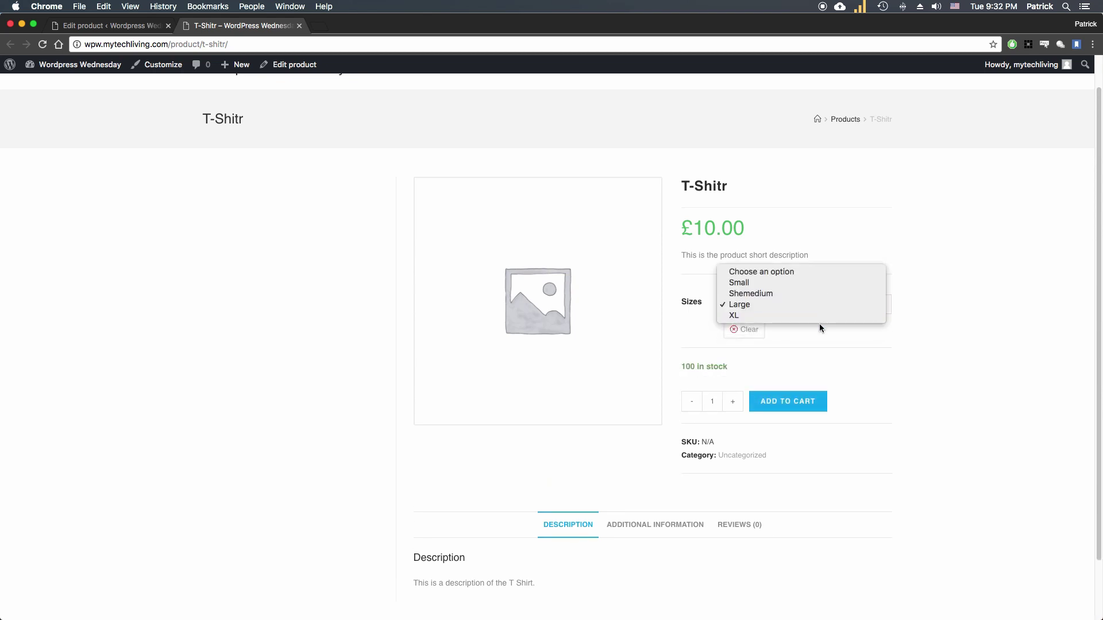
click(822, 327)
click(809, 313)
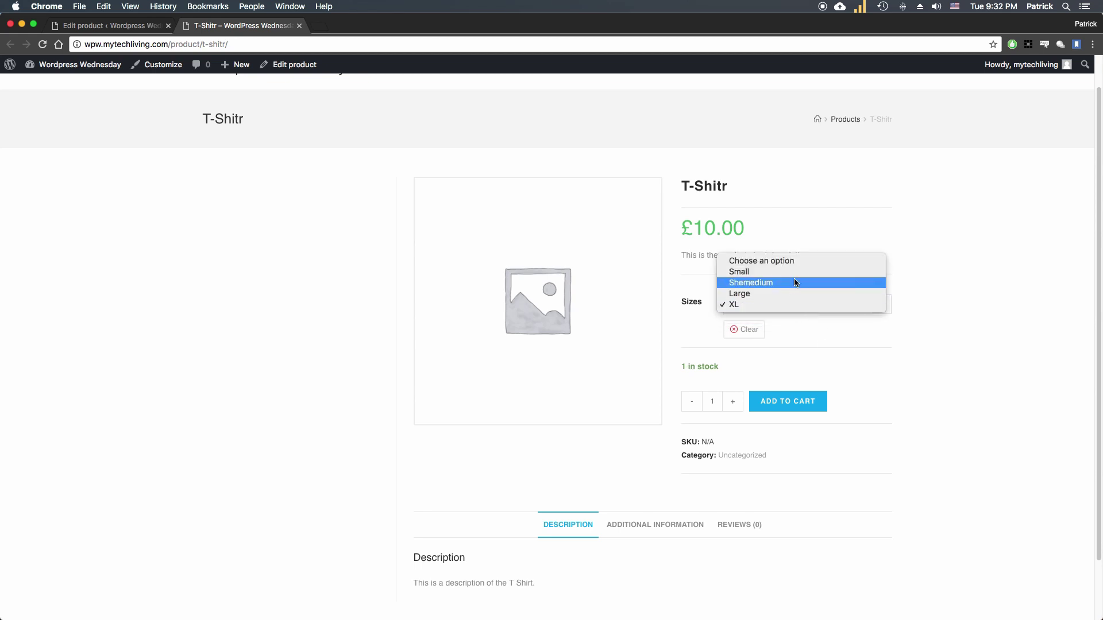
click(815, 312)
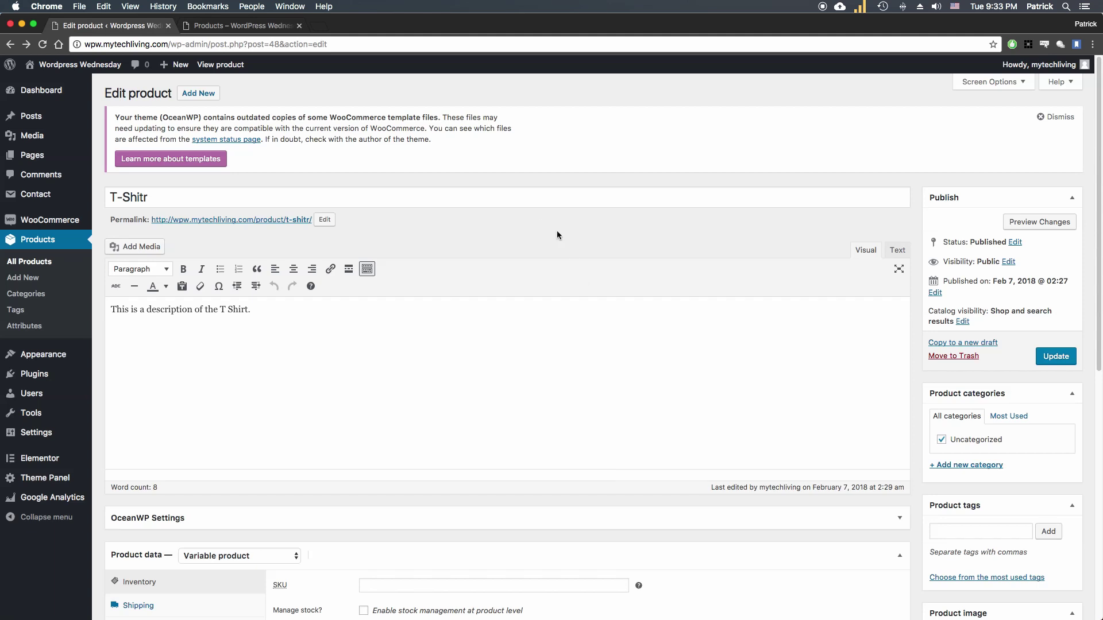
Step: Look at the product image settings and the T-shirt's shop listing, returning to the product editor
scroll(556, 231, down, 5)
scroll(496, 299, down, 1)
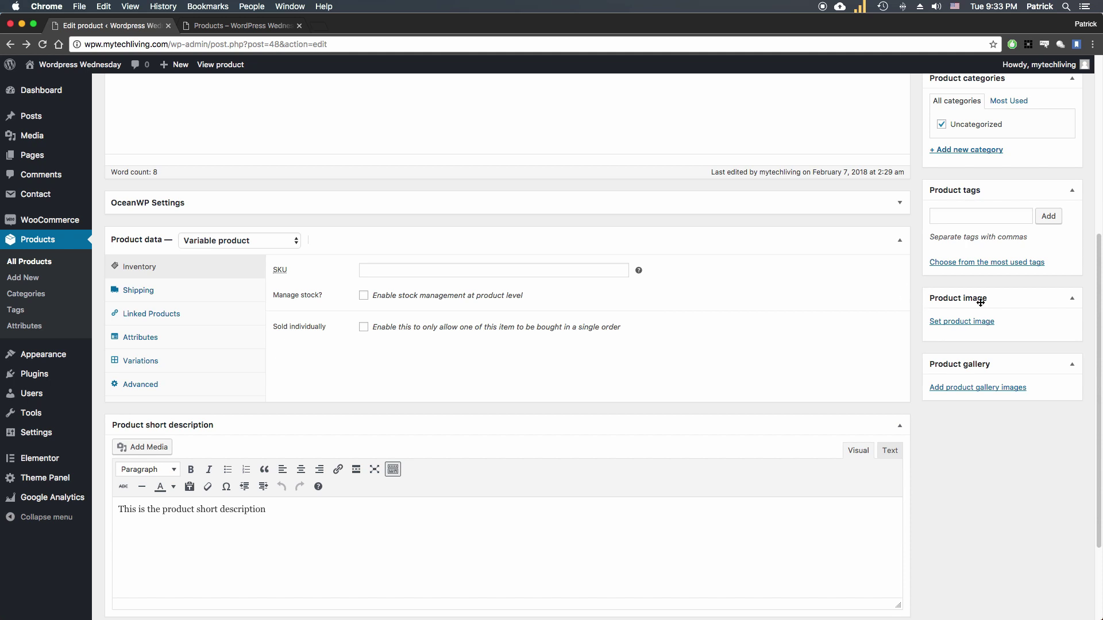
click(230, 26)
click(521, 342)
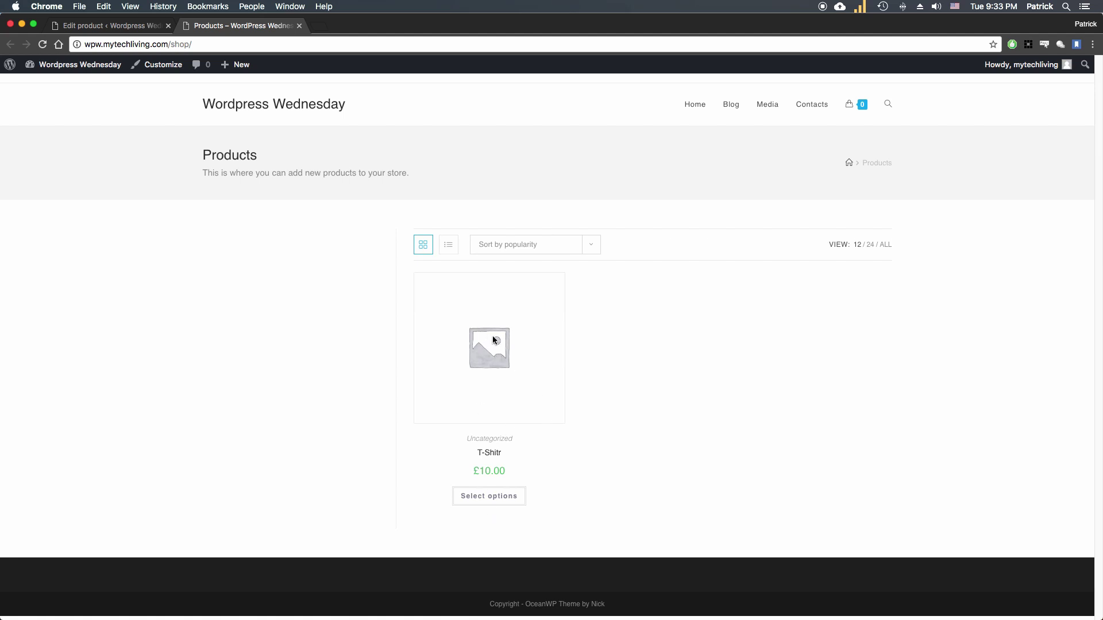
click(137, 26)
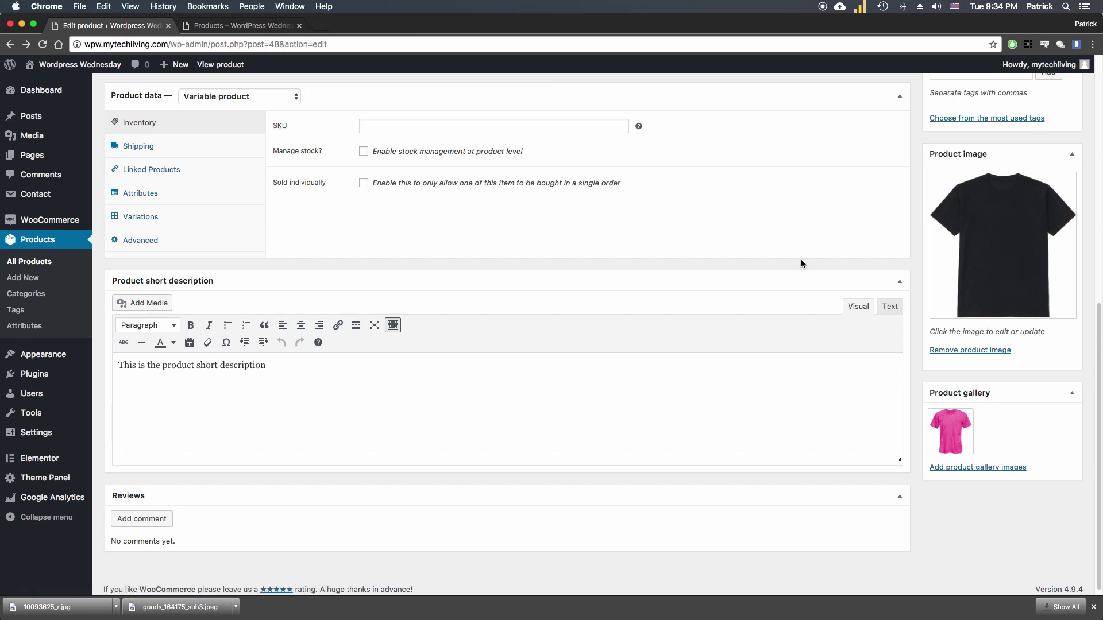
Step: Update the T-shirt product with its new images and view its product page in a new browser tab
scroll(801, 263, up, 10)
click(1058, 356)
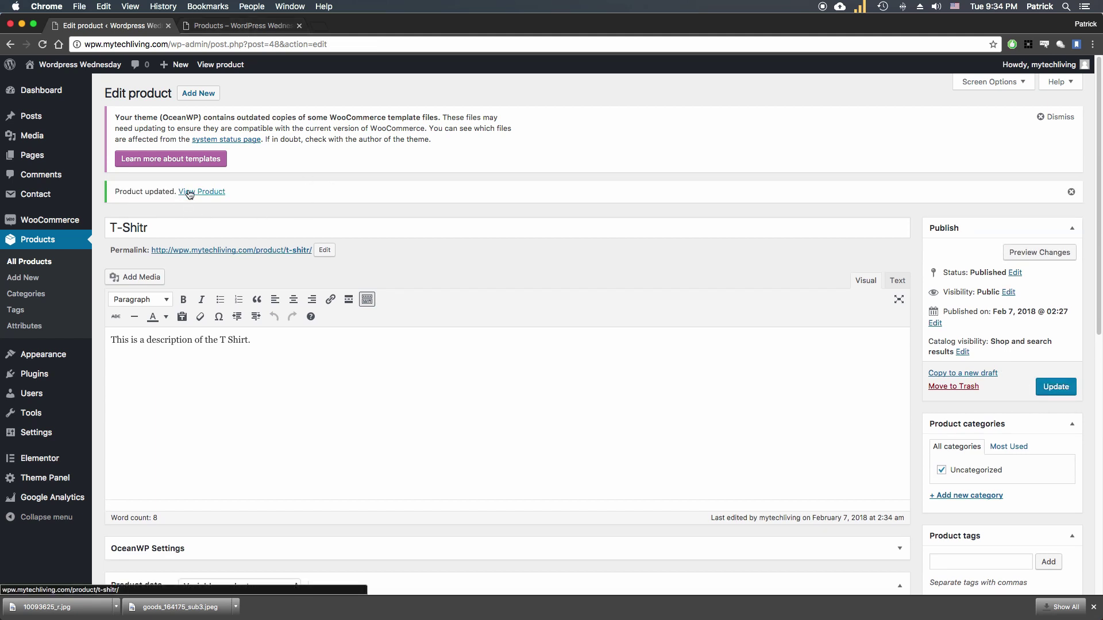
right_click(193, 192)
click(259, 195)
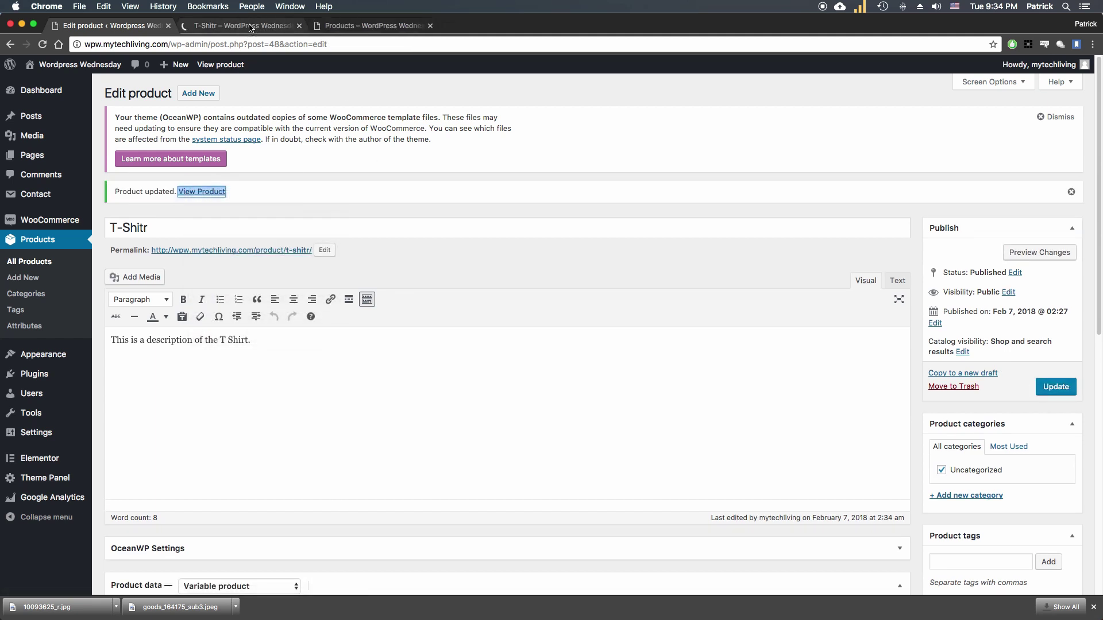
click(251, 25)
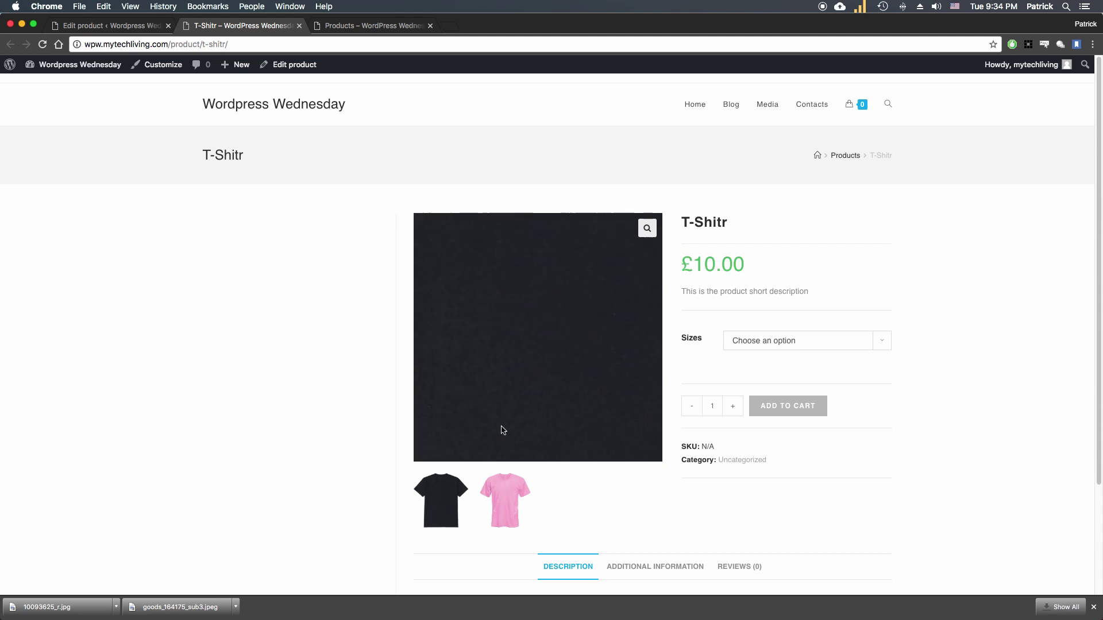
Step: Examine the pink shirt's gallery image and check the stock of sizes including Shemedium and Large on the product page
click(507, 499)
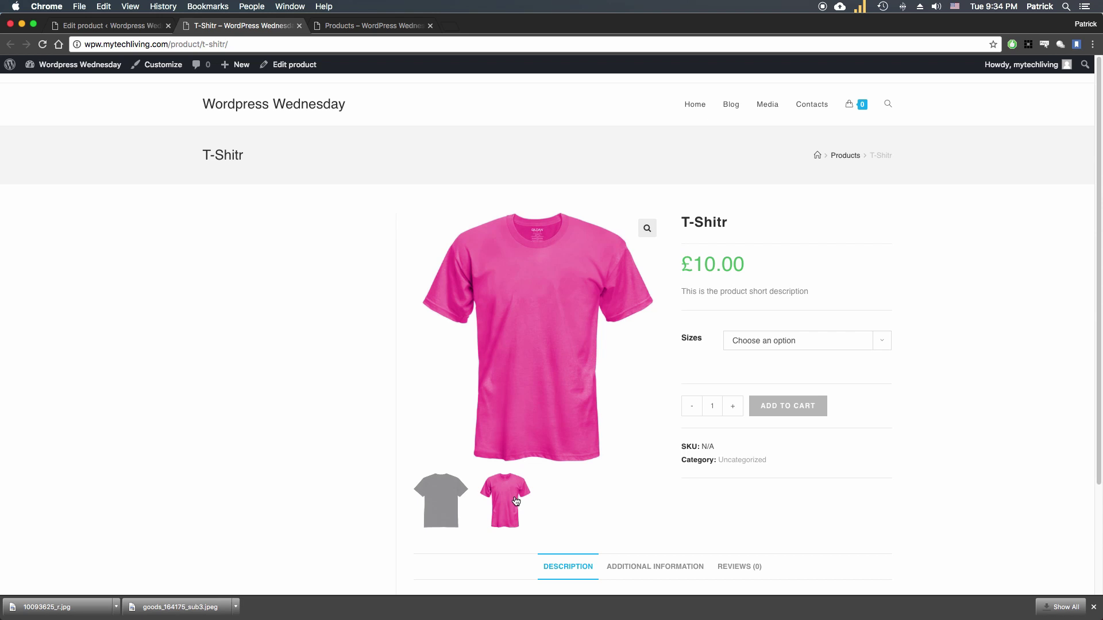
click(501, 504)
click(784, 345)
click(781, 352)
click(784, 346)
click(784, 351)
click(784, 349)
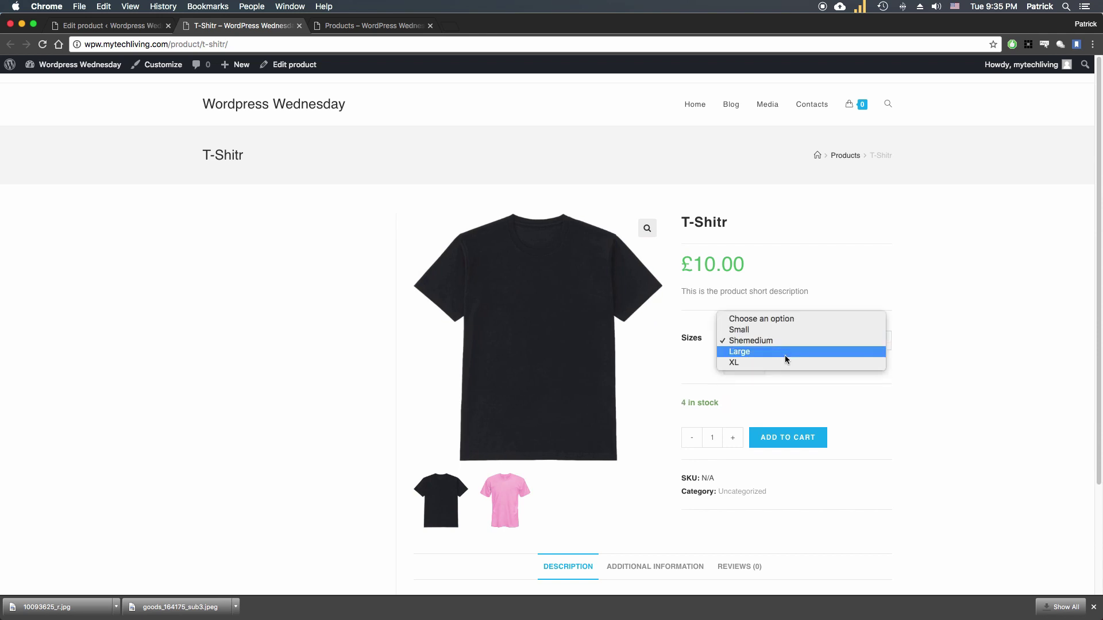
click(785, 352)
click(790, 346)
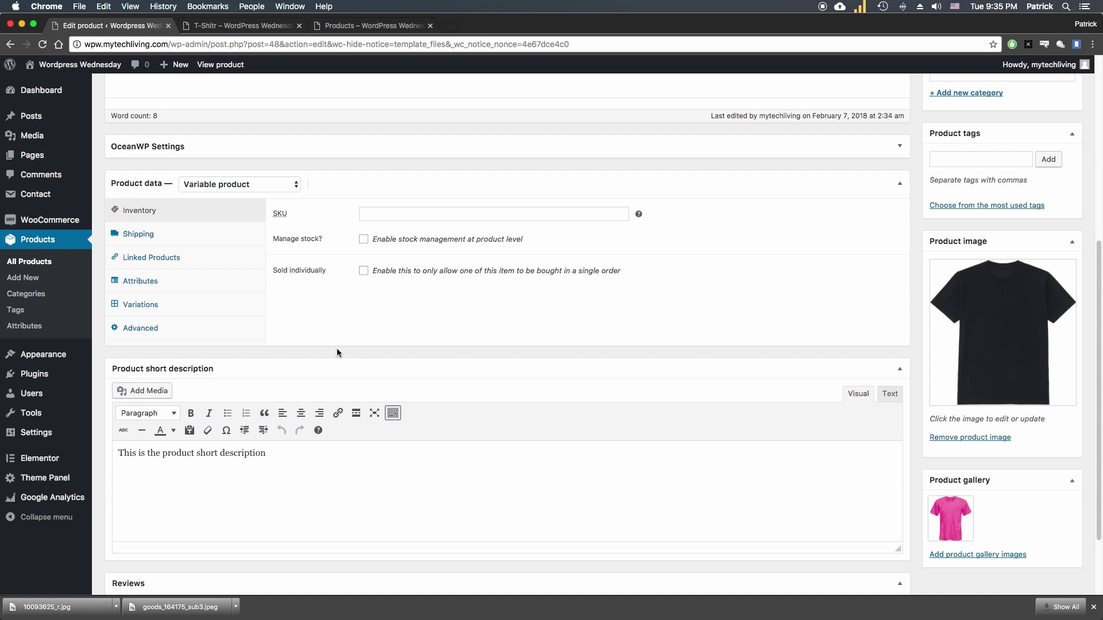
Step: Review the T-shirt's Shipping, Linked Products, Attributes, Variations and Advanced product data in the product editor
click(153, 232)
click(162, 255)
click(161, 276)
click(146, 315)
click(145, 329)
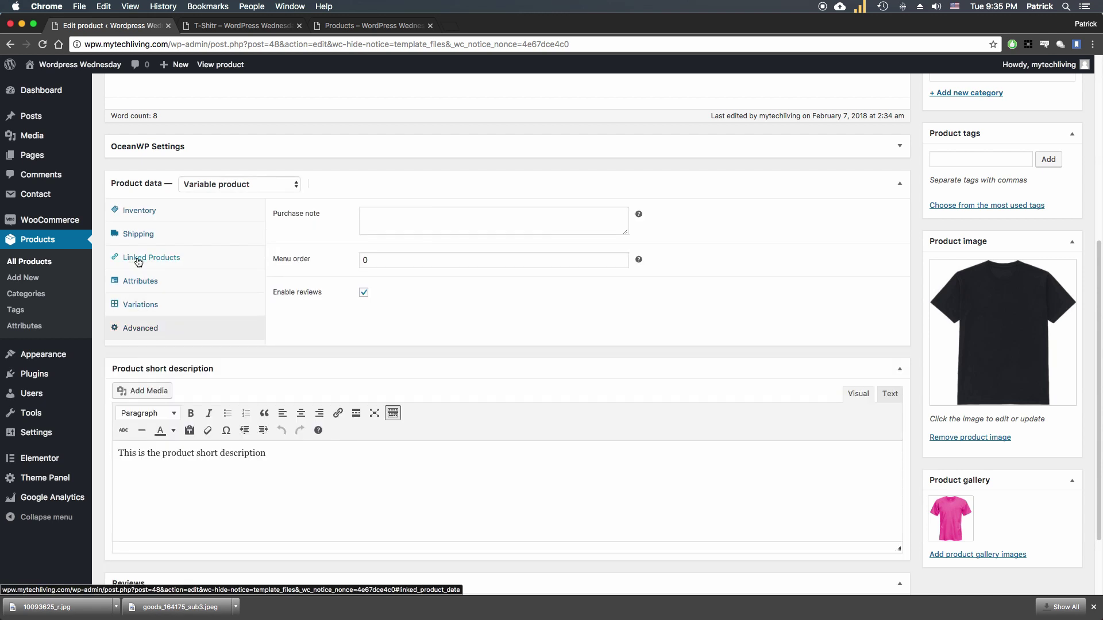
Step: Inspect the T-shirt's available shipping classes and the list of product types
click(143, 237)
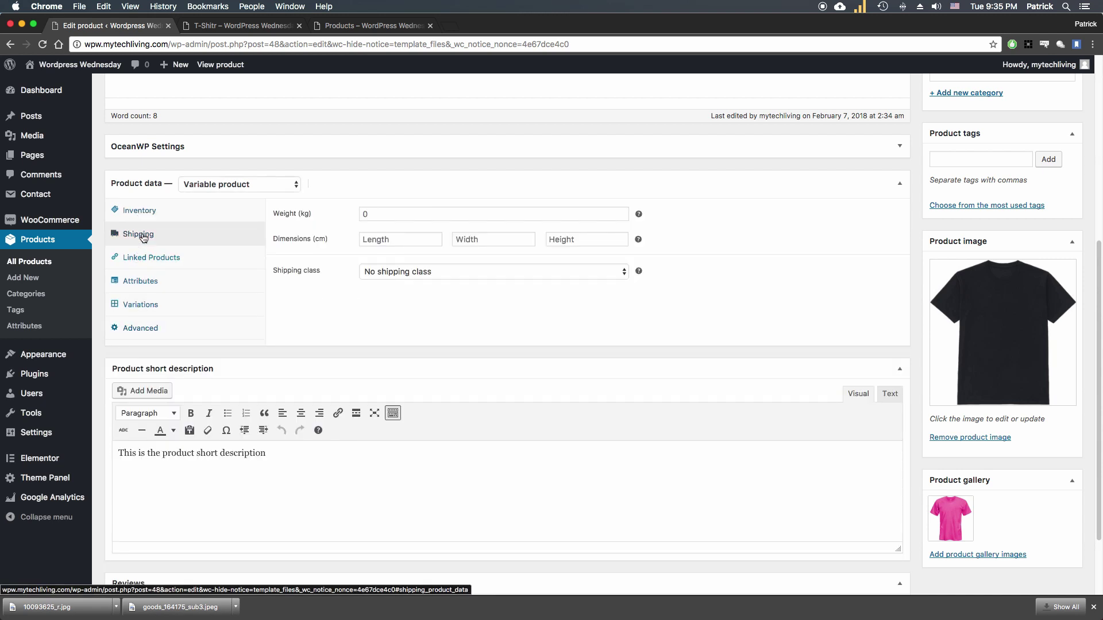
click(427, 271)
click(328, 278)
click(494, 298)
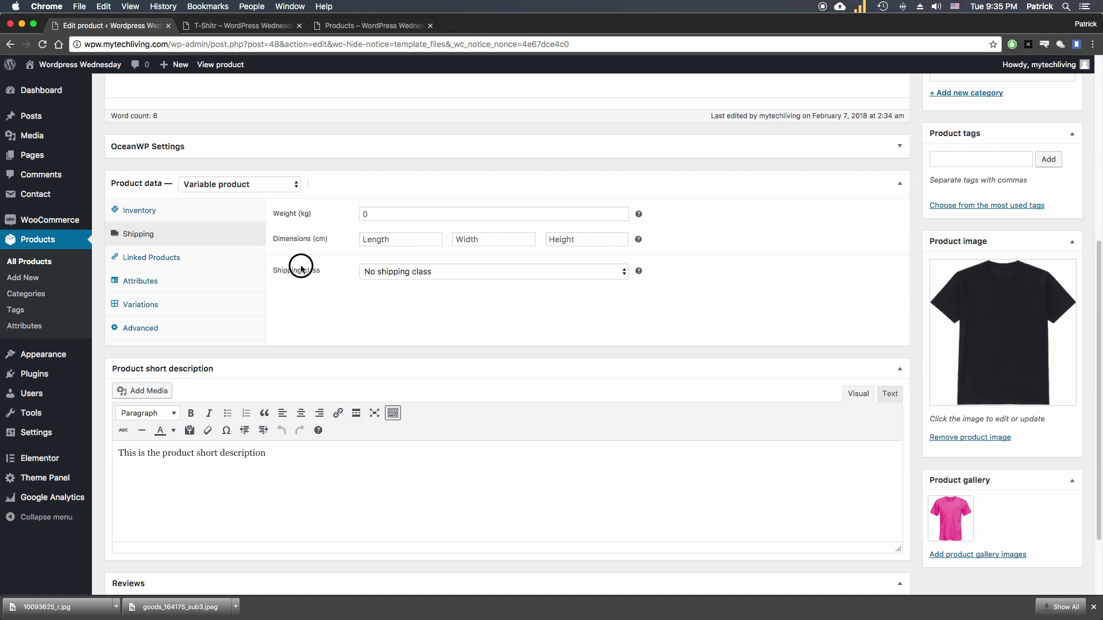
click(294, 187)
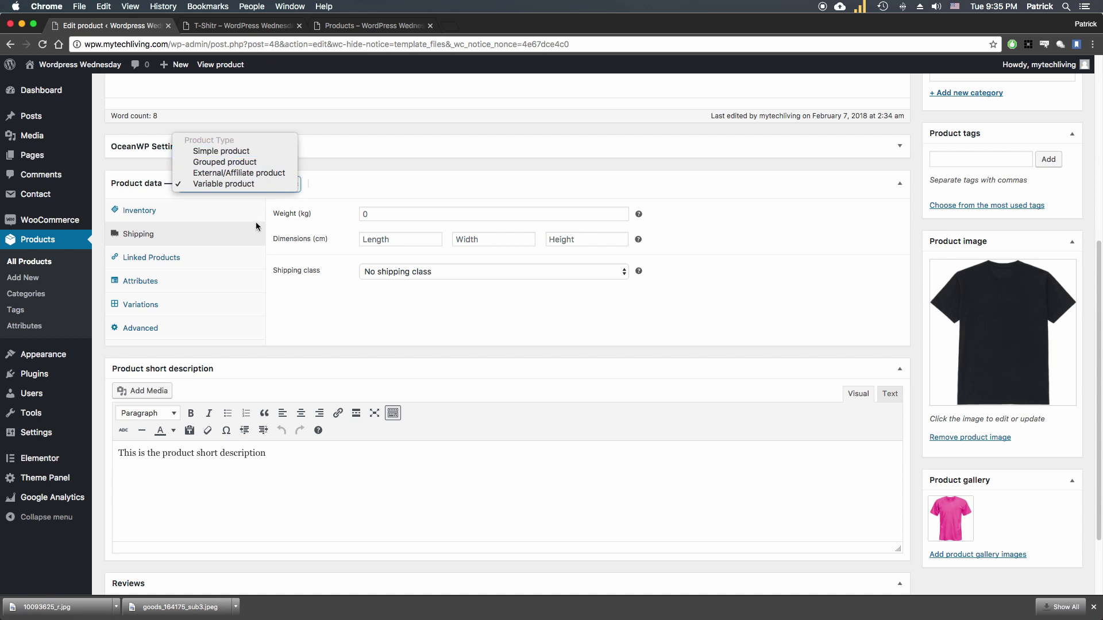
click(325, 295)
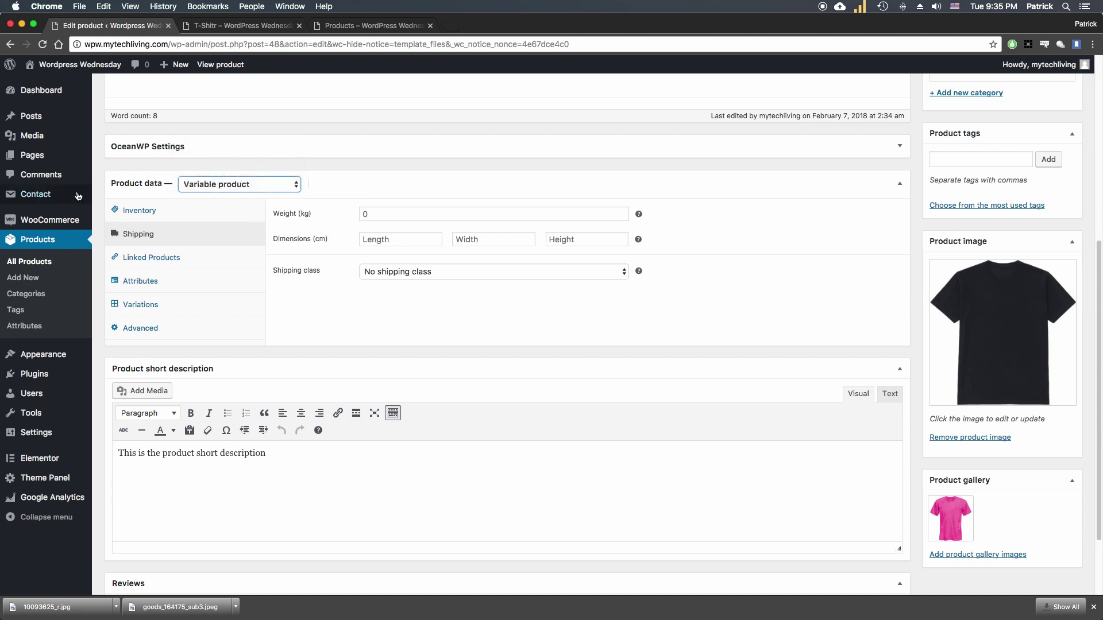
Step: Start a new product from the product list and title it "digital Download"
mouse_move(47, 222)
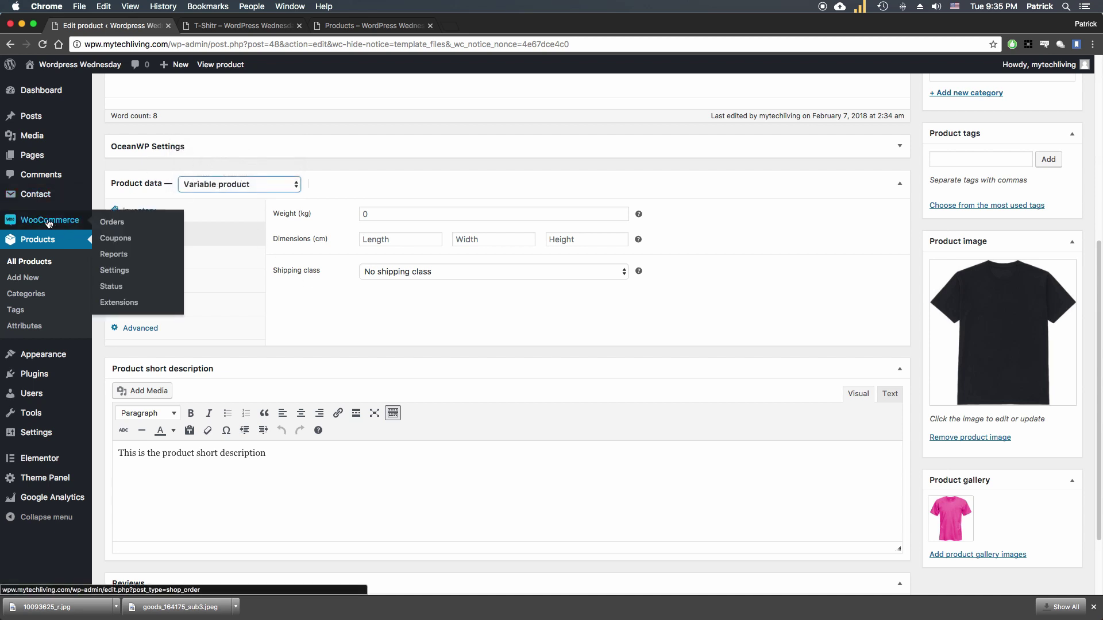
click(45, 240)
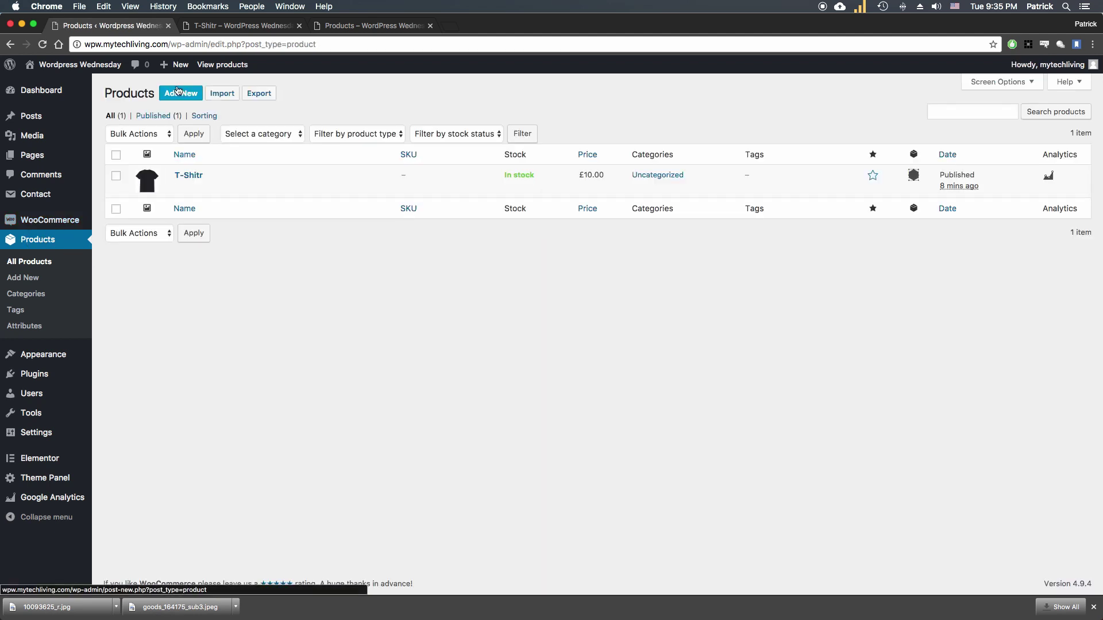
click(184, 95)
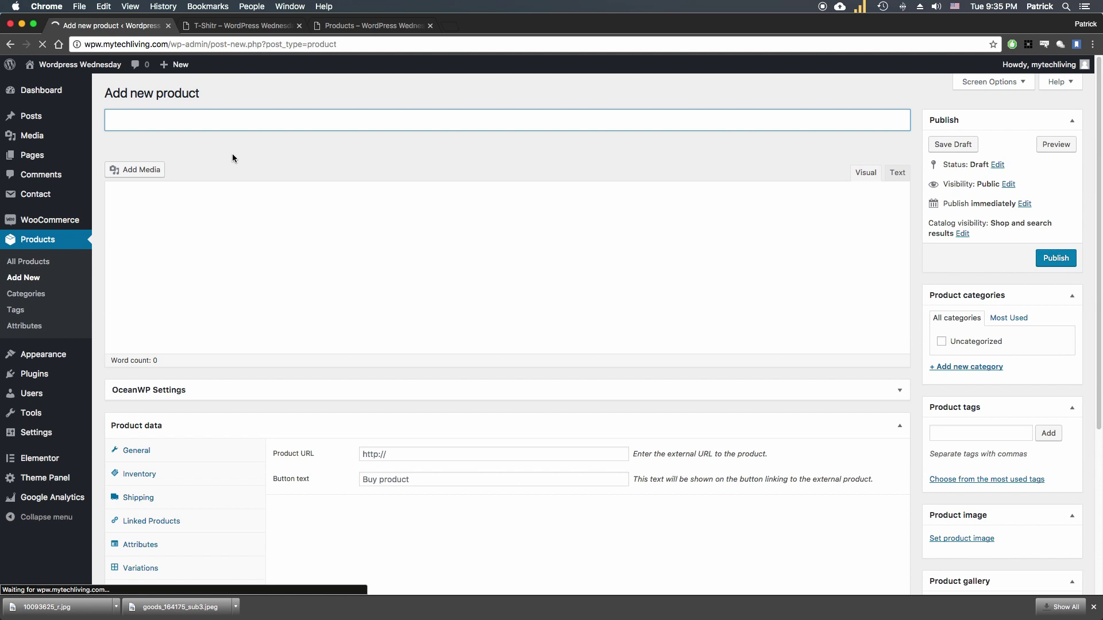
text(digital)
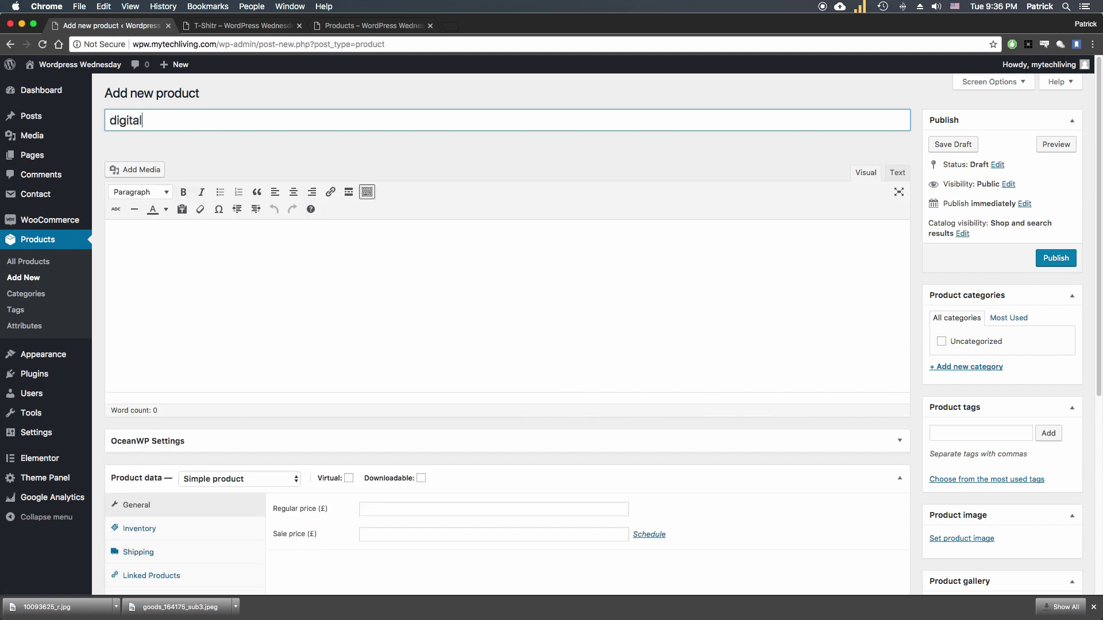
text( Download)
click(486, 164)
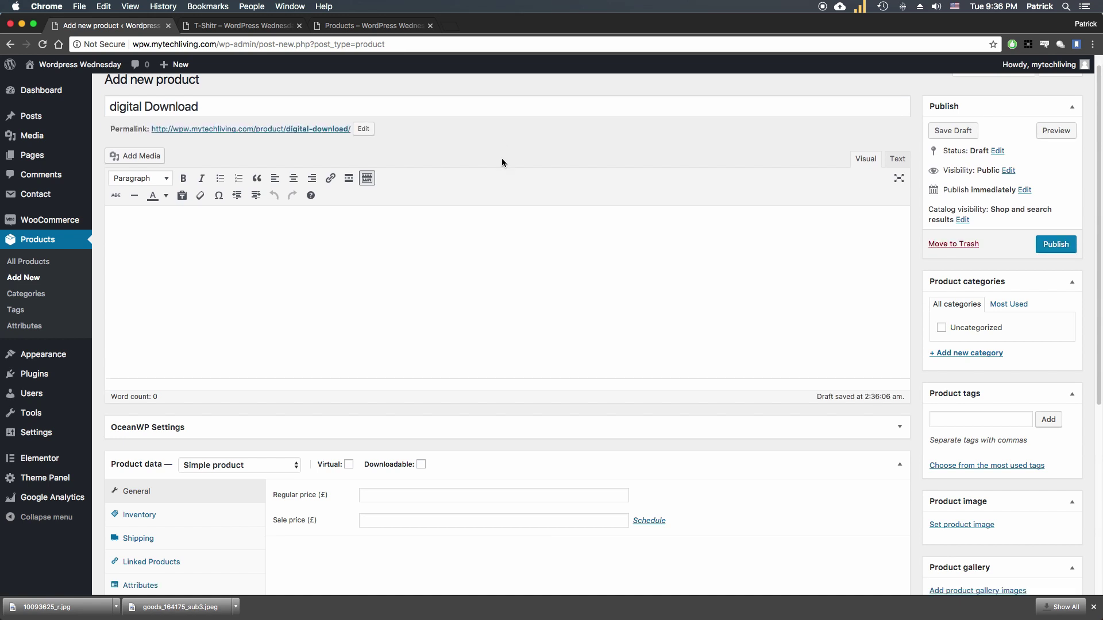
Step: Keep the Simple product type and mark the digital Download product as both Downloadable and Virtual
scroll(502, 158, down, 3)
click(239, 341)
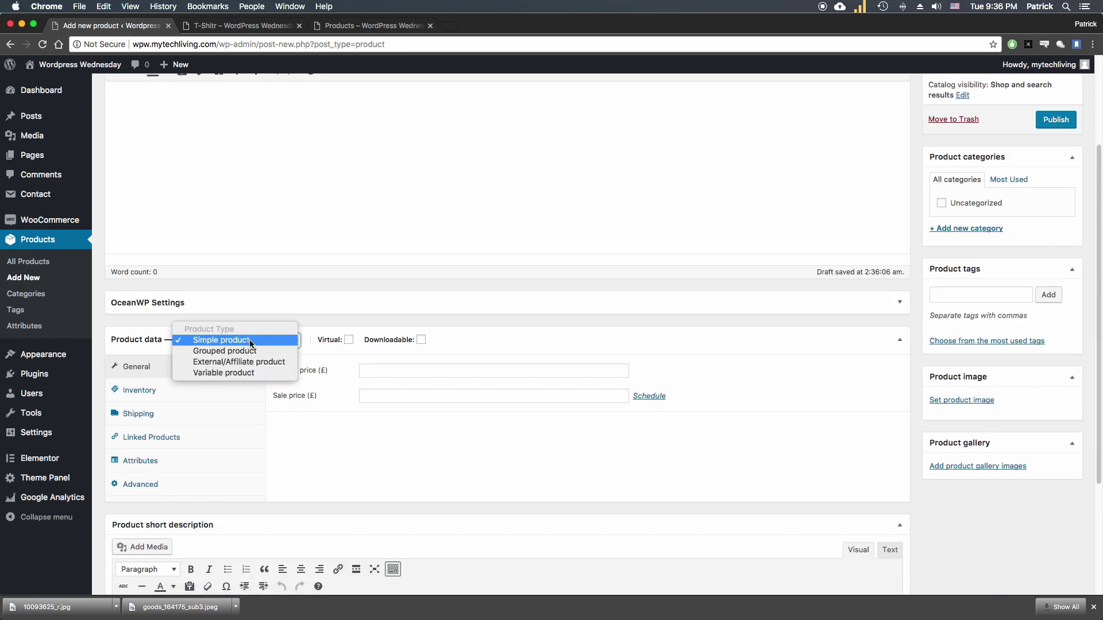
click(266, 345)
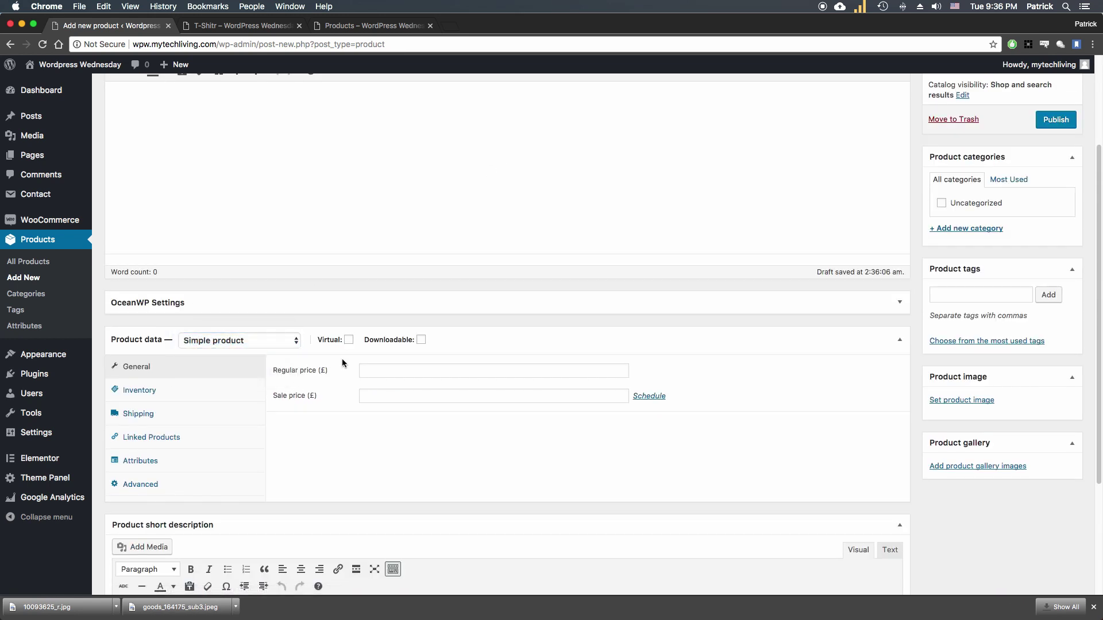
click(421, 340)
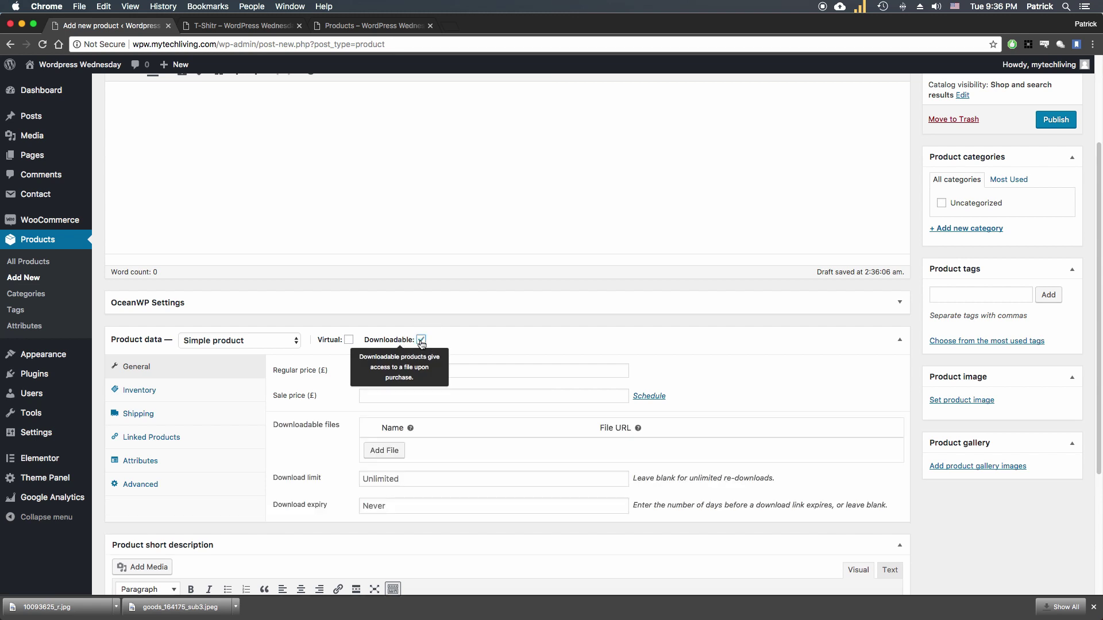
click(349, 340)
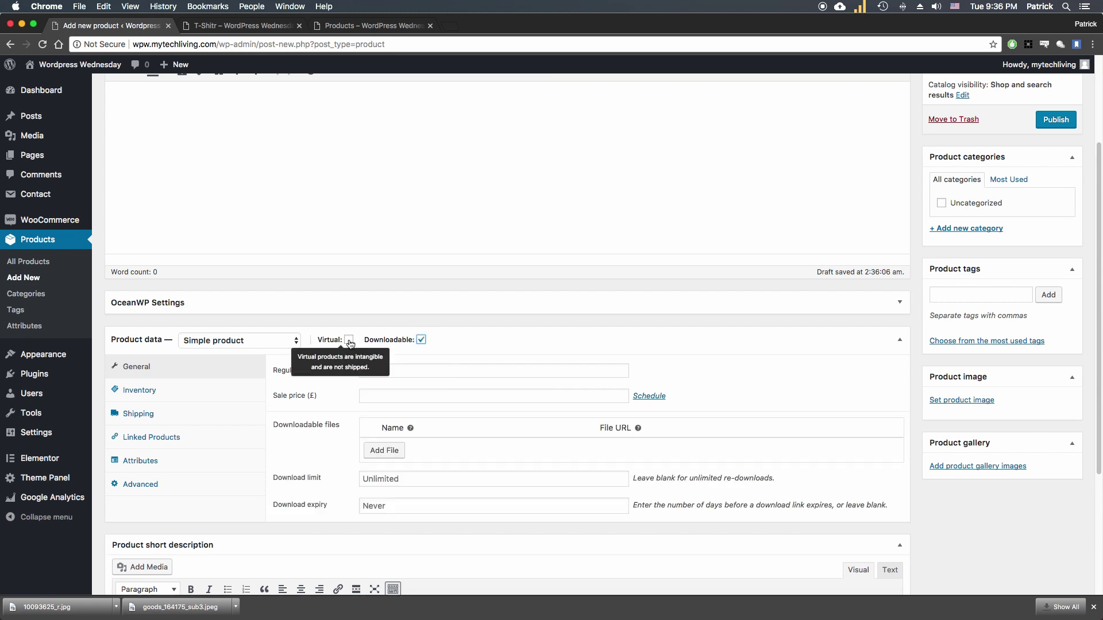
click(348, 339)
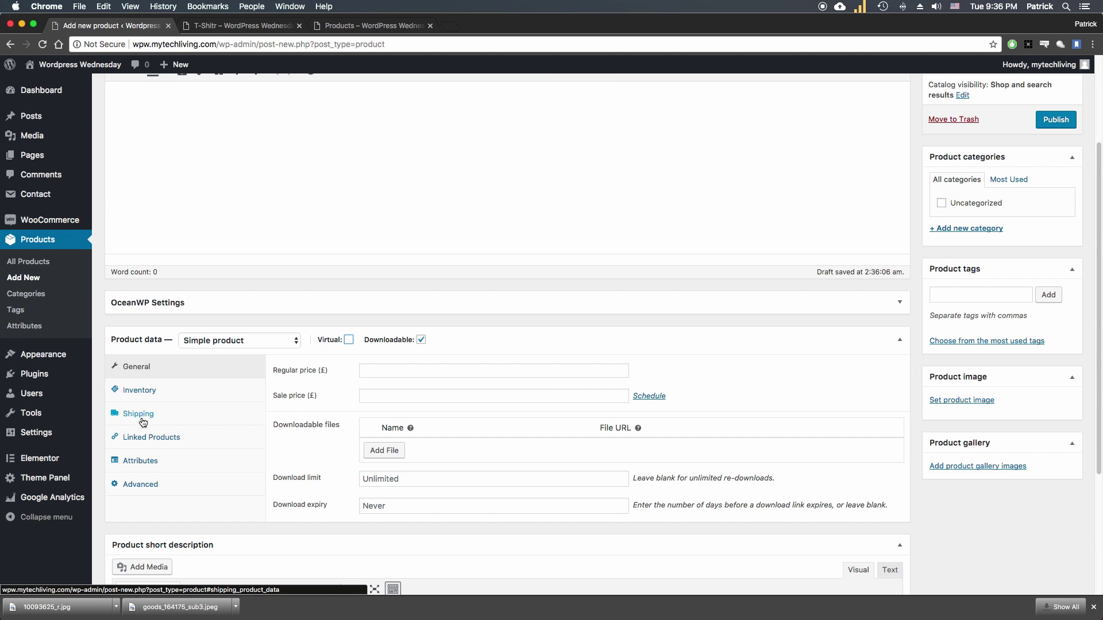
key(space)
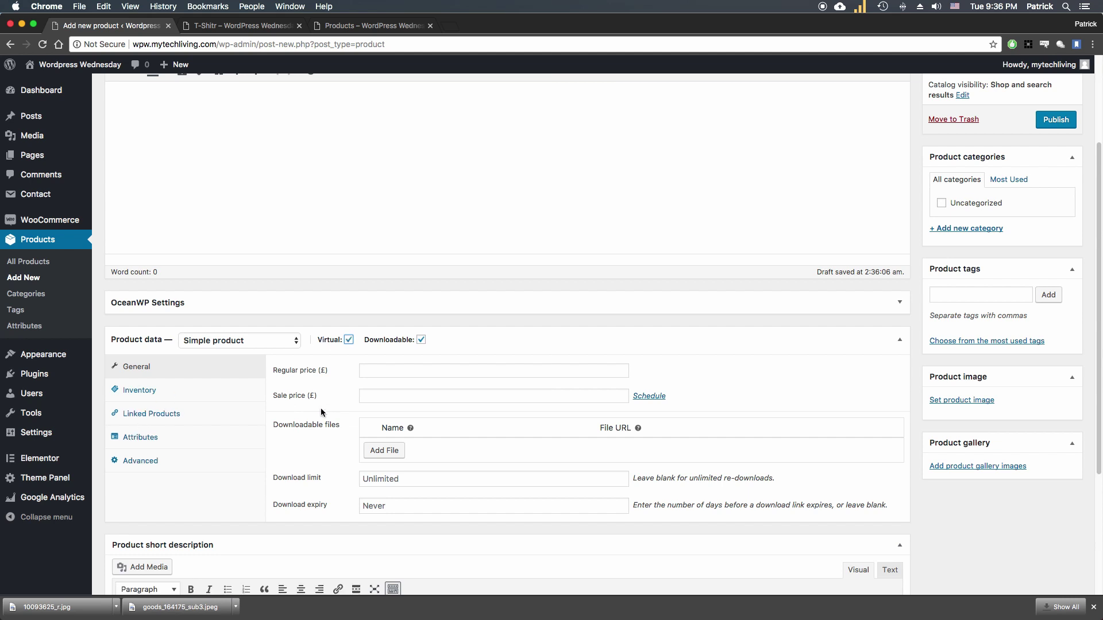
Step: Set the digital Download product's regular price to £10
scroll(321, 412, down, 1)
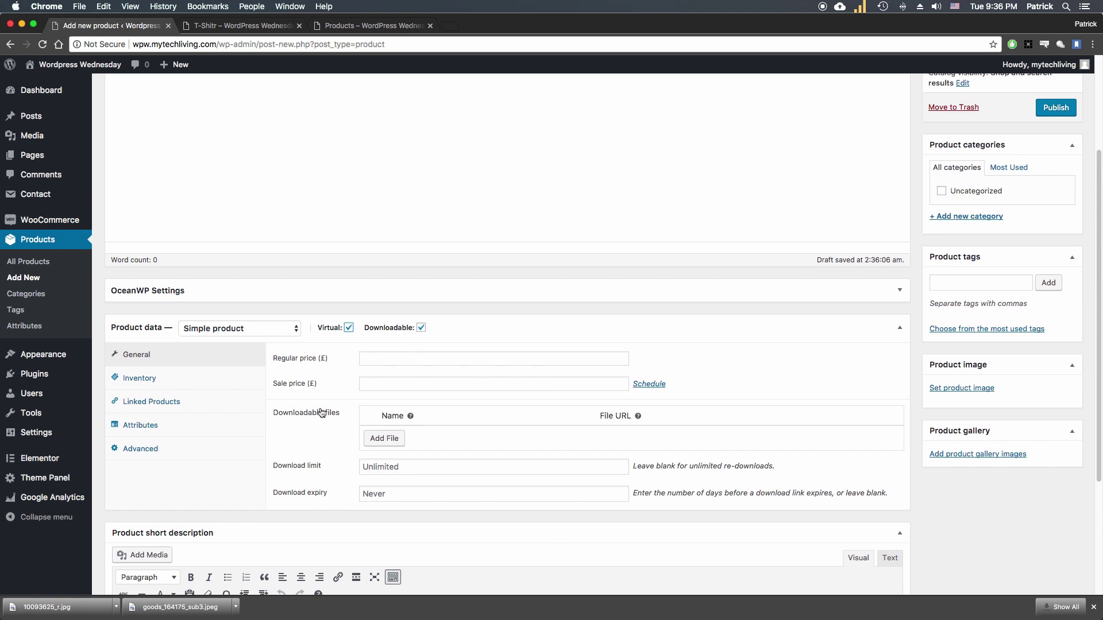
click(387, 359)
click(394, 364)
click(379, 386)
click(377, 384)
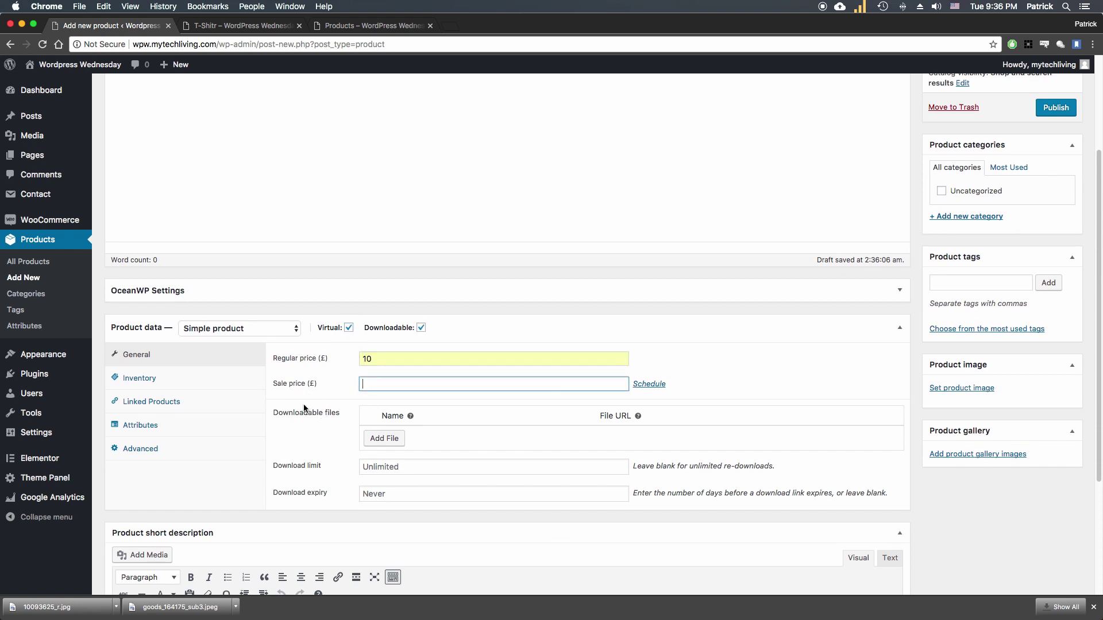
Step: Add a downloadable file to the product, using the black T-shirt image from the media library as its file URL
click(386, 438)
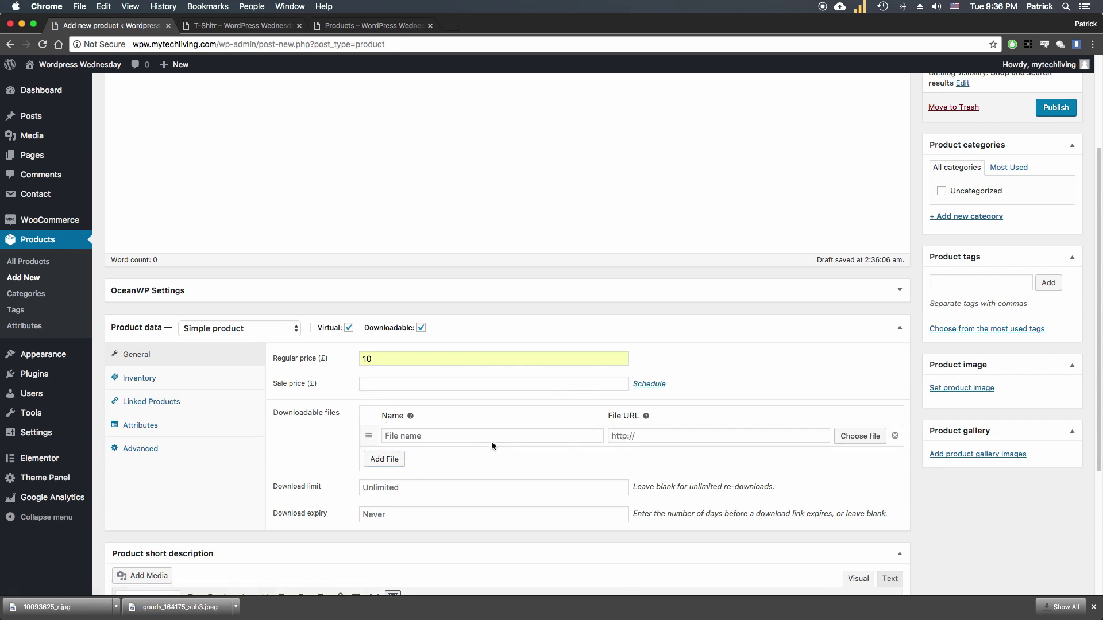
click(660, 438)
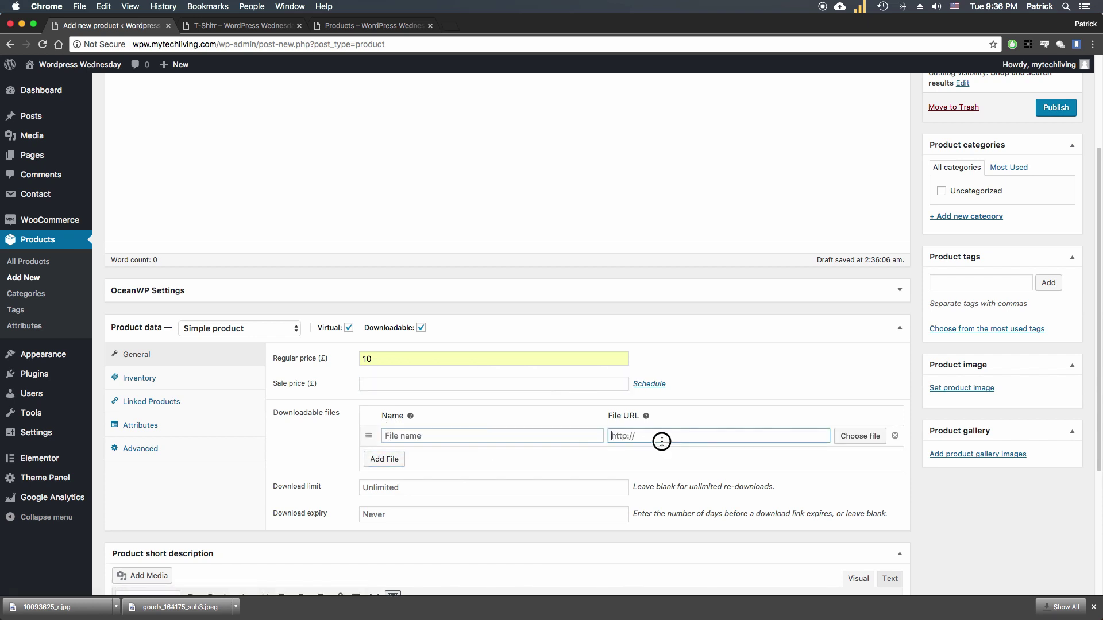
click(854, 437)
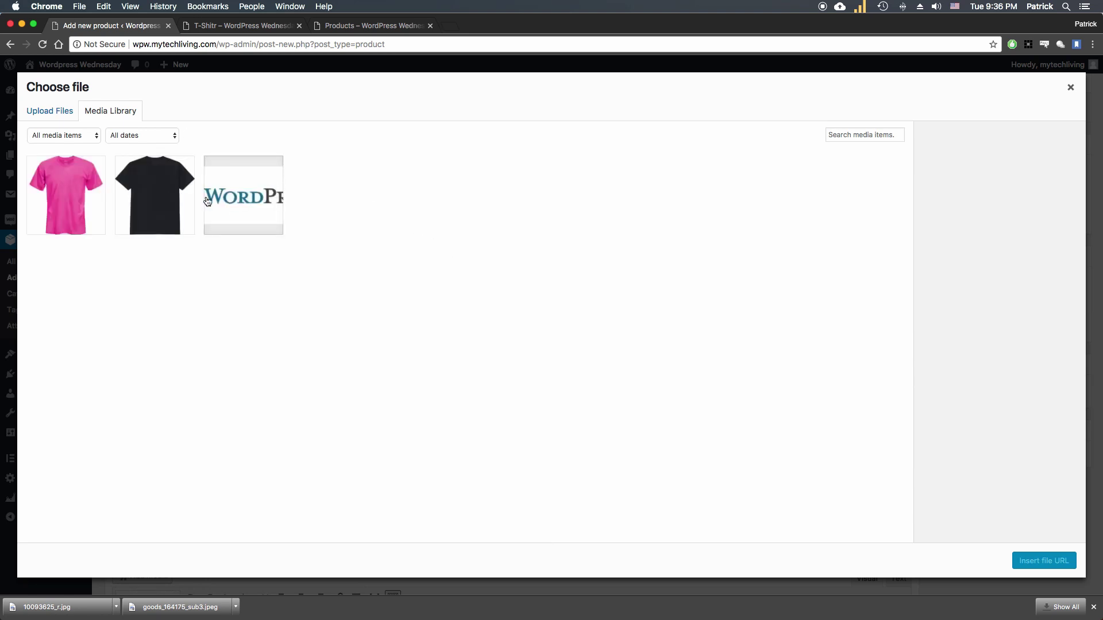
click(170, 197)
double_click(170, 197)
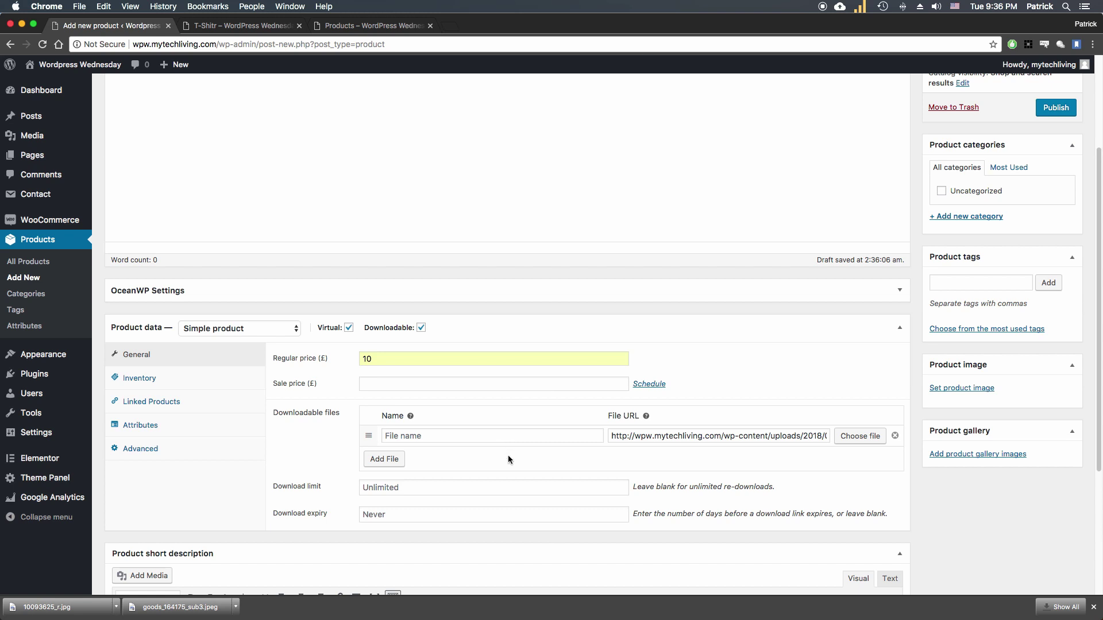
Step: Add three empty rows to the product's downloadable files and remove them again
click(385, 460)
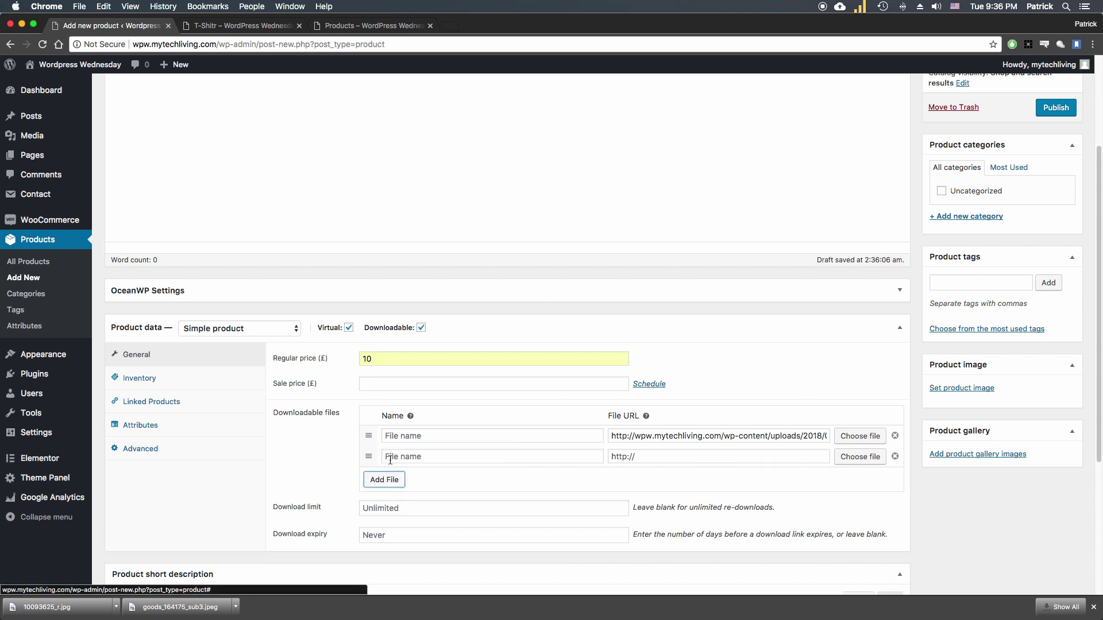
click(385, 481)
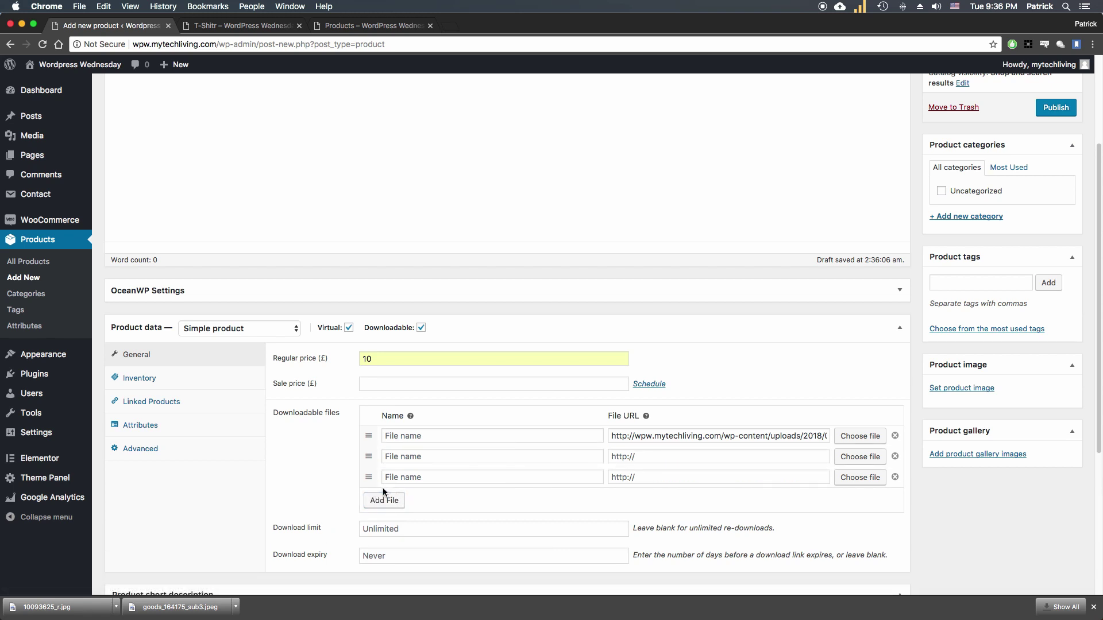
click(384, 494)
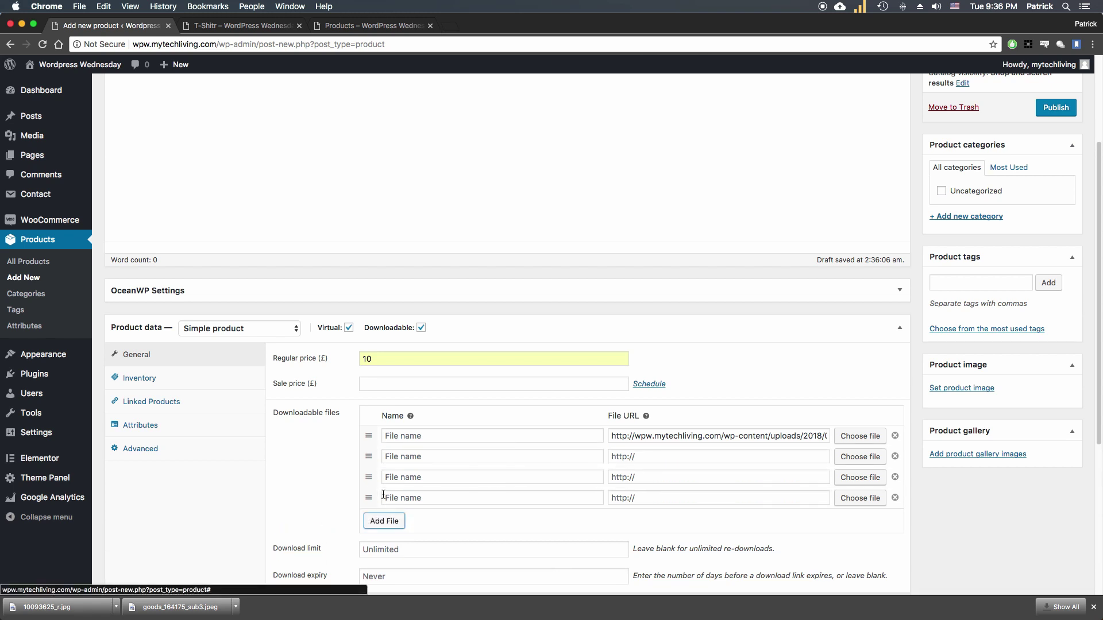
click(895, 456)
click(895, 457)
click(895, 456)
scroll(289, 452, down, 2)
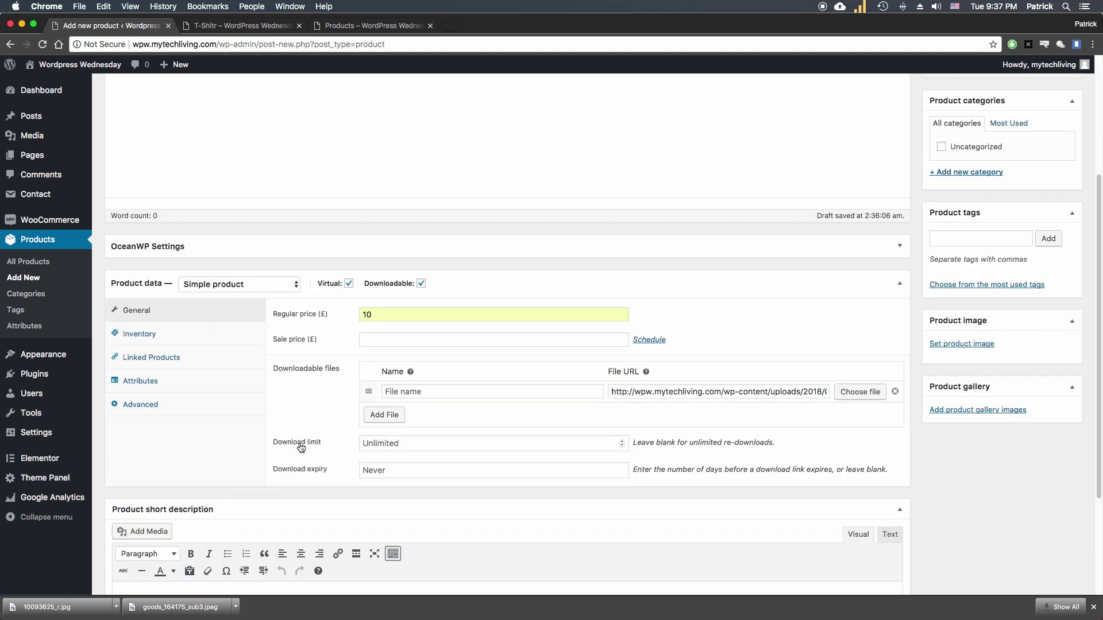
Step: Try out a value for the product's download limit and leave the limit blank
drag(275, 443, 262, 471)
triple_click(318, 469)
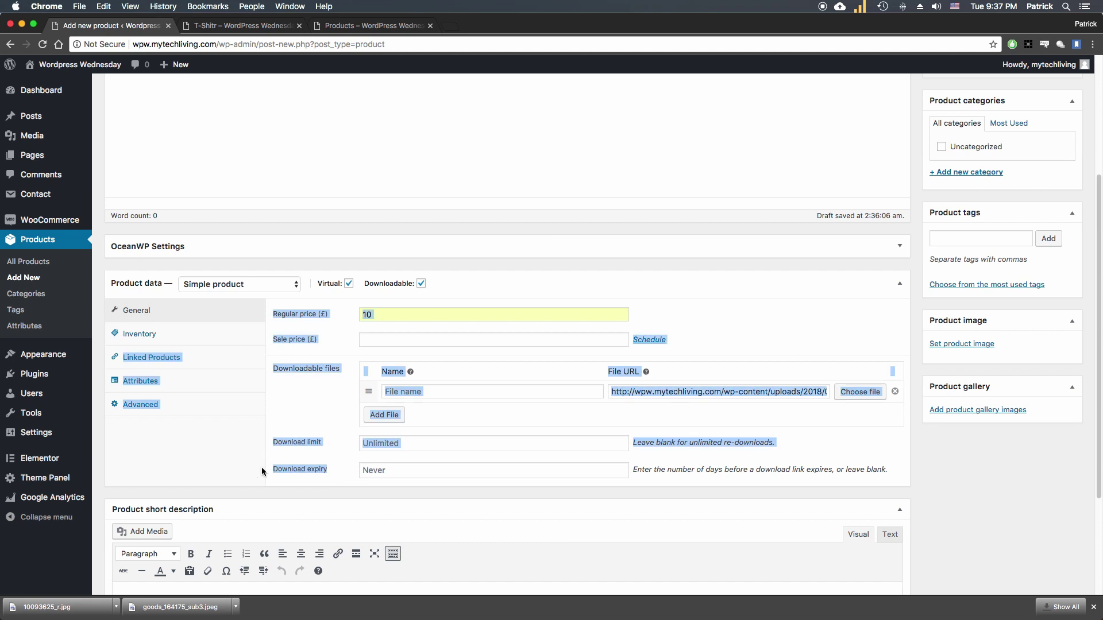
click(463, 456)
click(452, 444)
click(621, 446)
click(596, 444)
click(290, 452)
key(BackSpace)
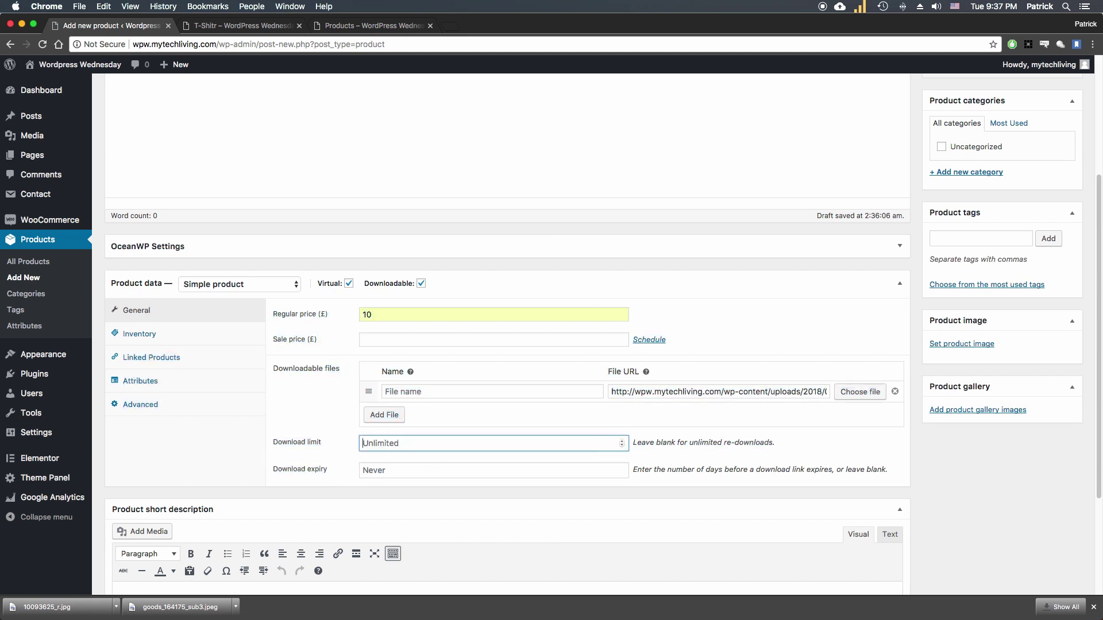
Step: Try a download expiry of 365 days for the product and clear the value again
click(495, 474)
click(621, 470)
click(621, 470)
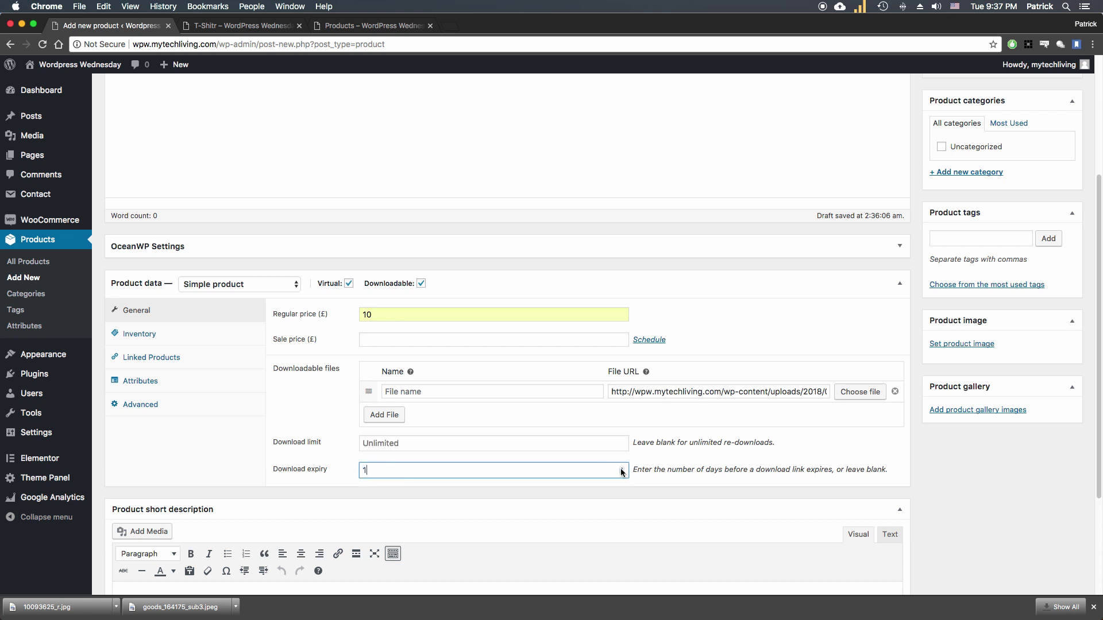
double_click(451, 476)
text(365)
double_click(387, 470)
key(BackSpace)
click(268, 497)
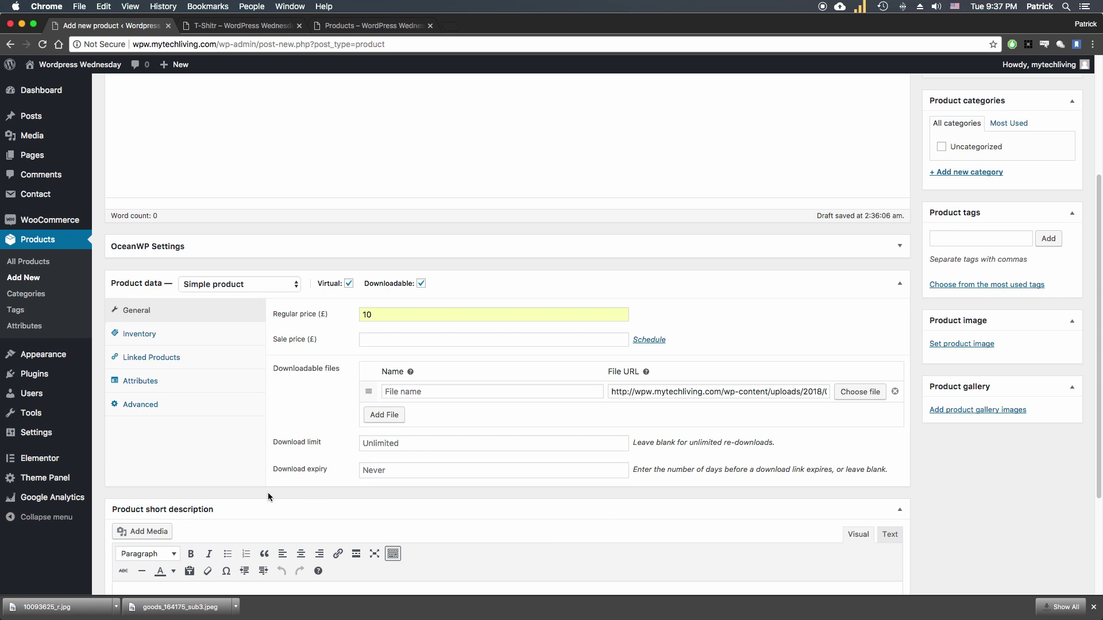
Step: Set the digital Download product's regular price to £0 and publish the product
scroll(268, 496, up, 2)
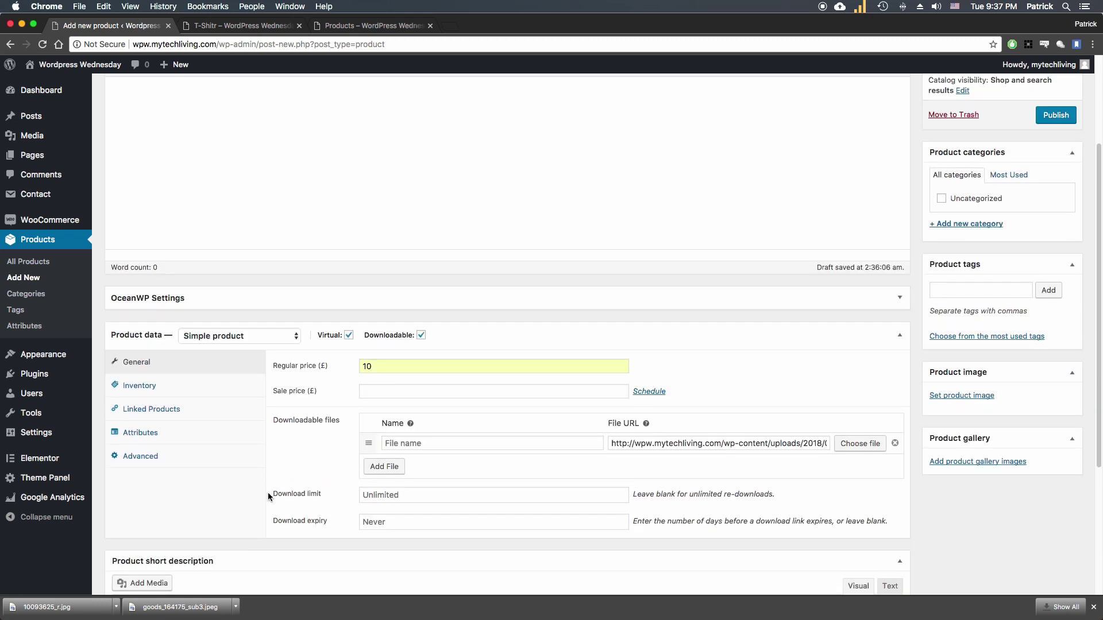
scroll(268, 497, up, 5)
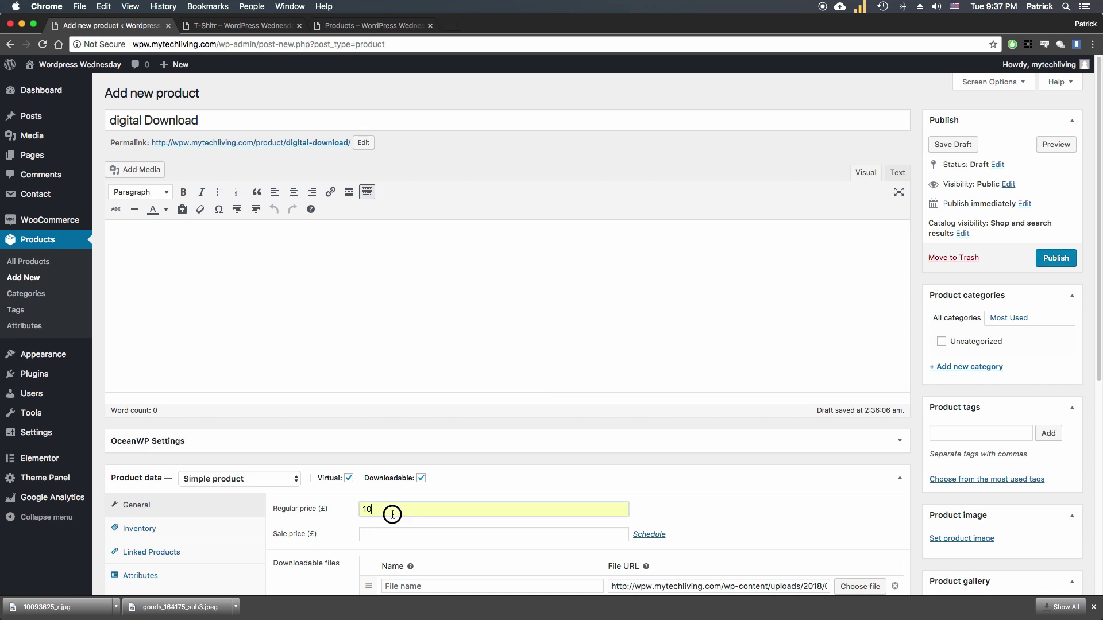
drag(391, 512, 211, 510)
key(BackSpace)
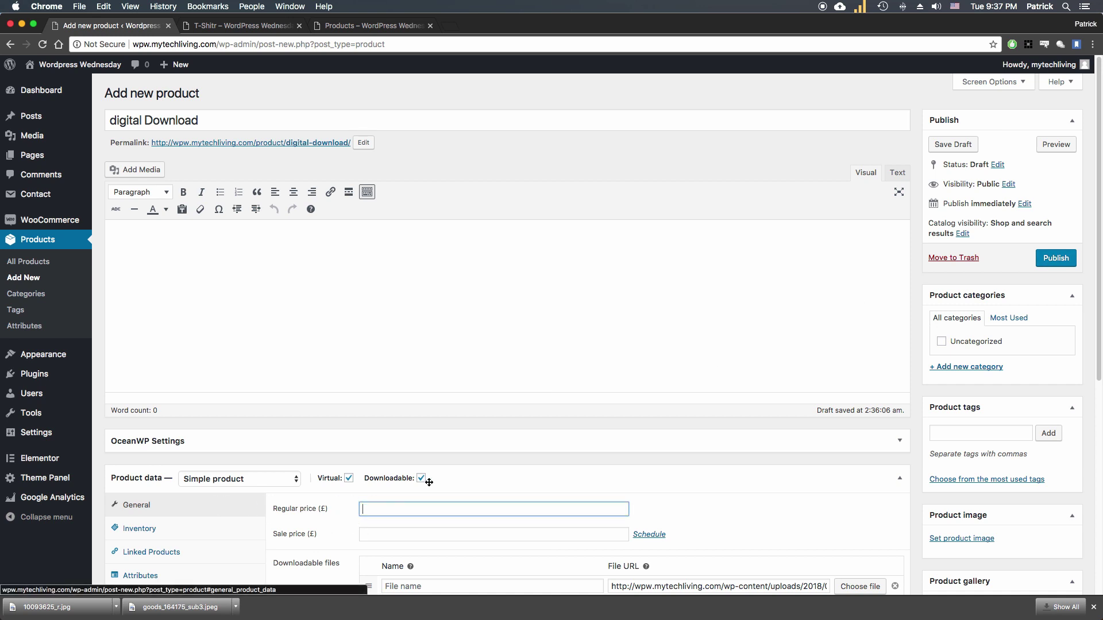
click(468, 460)
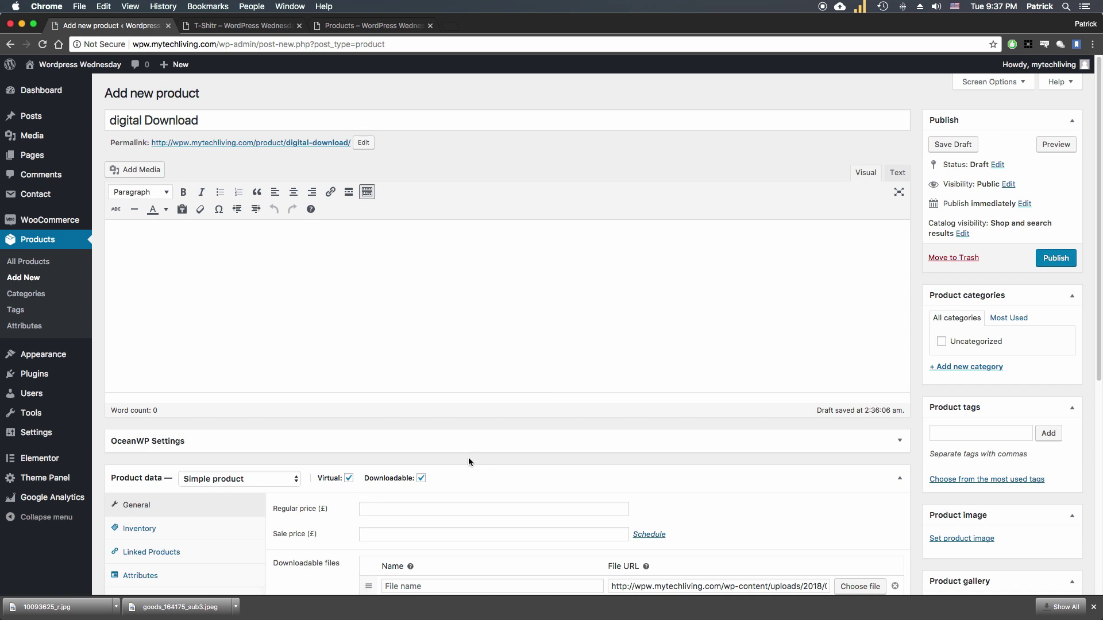
click(370, 508)
text(0)
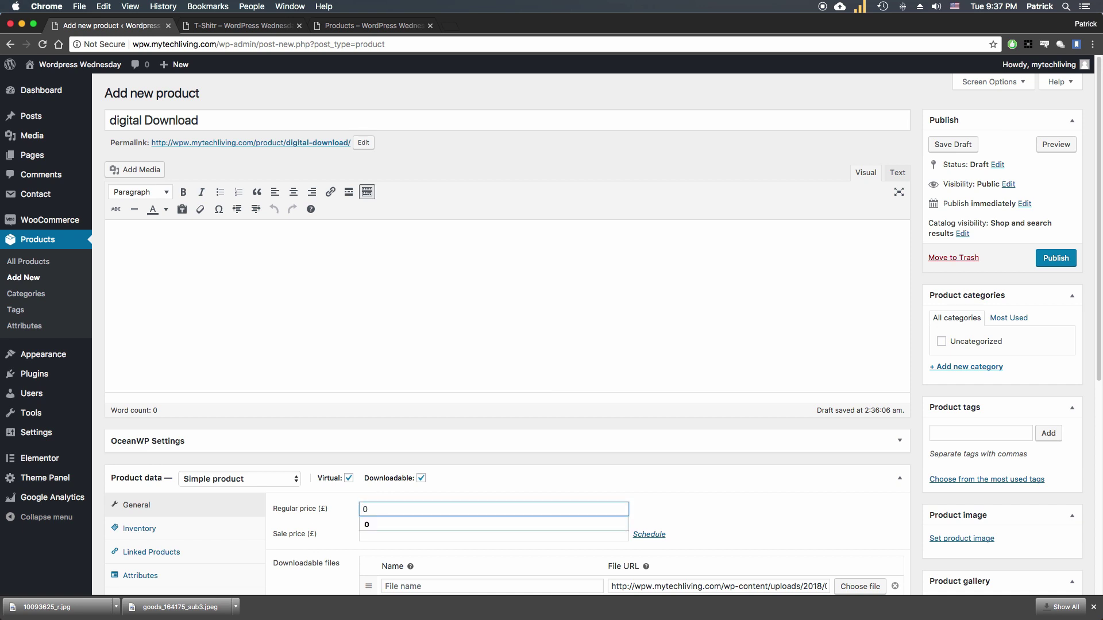
click(1055, 258)
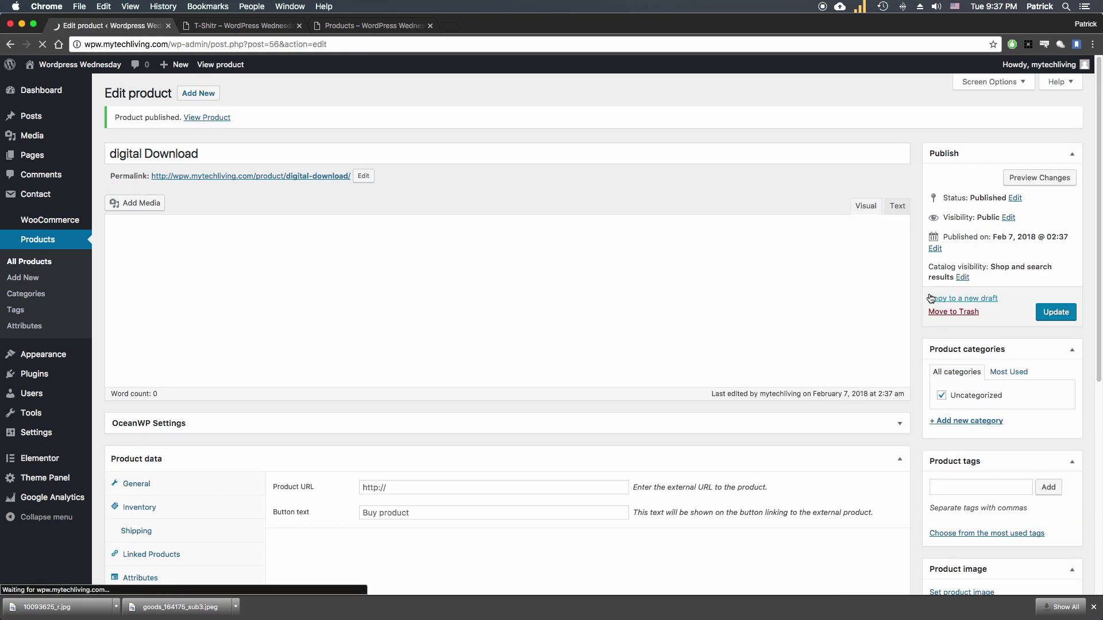
Step: Open the published digital Download product's page in a new tab and add one to the cart
right_click(216, 126)
click(241, 131)
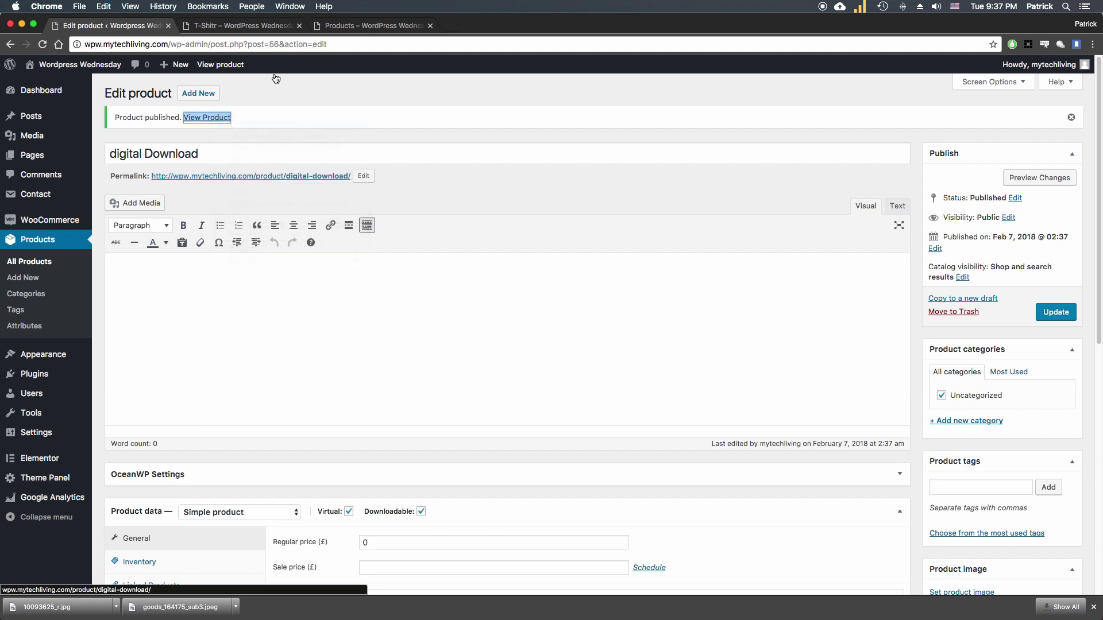
click(380, 28)
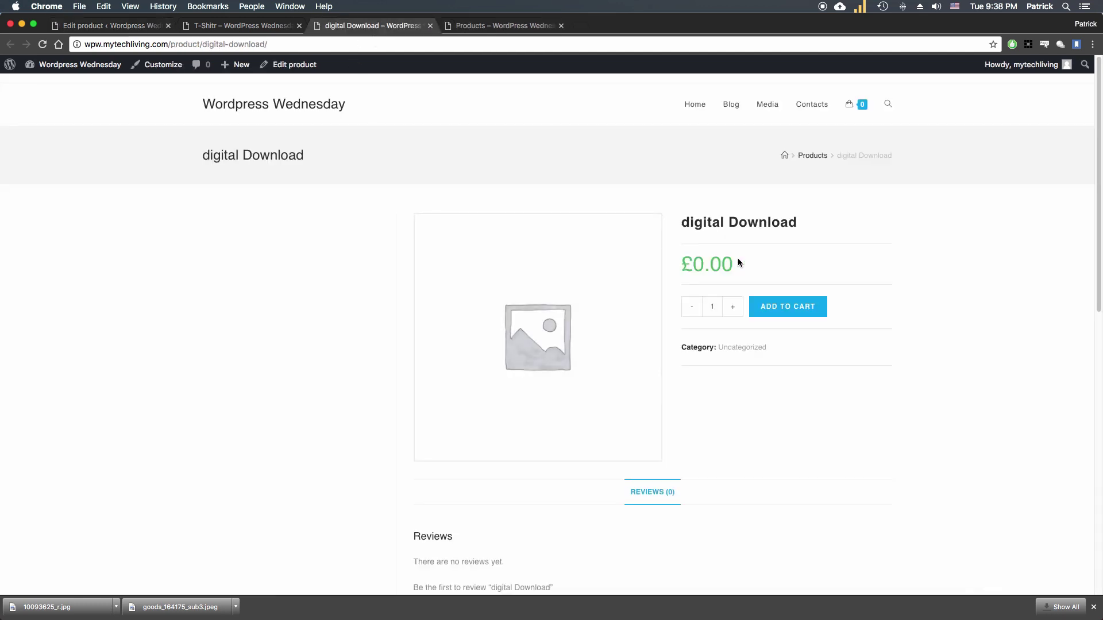
click(767, 308)
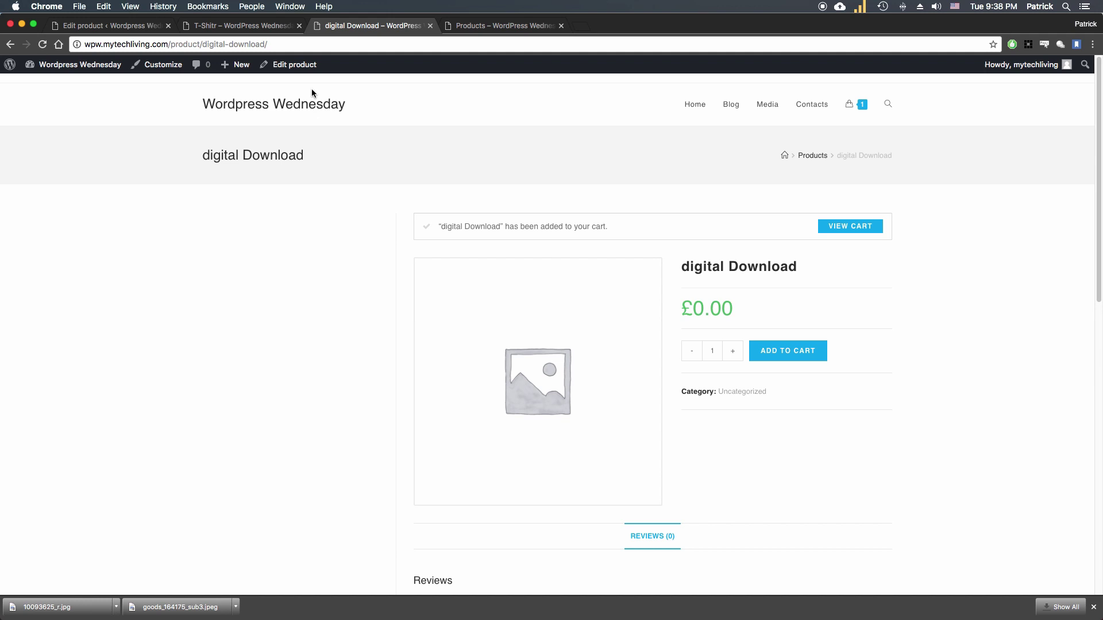
Step: Return to the site's admin area and activate the Free Downloads WooCommerce plugin
click(127, 30)
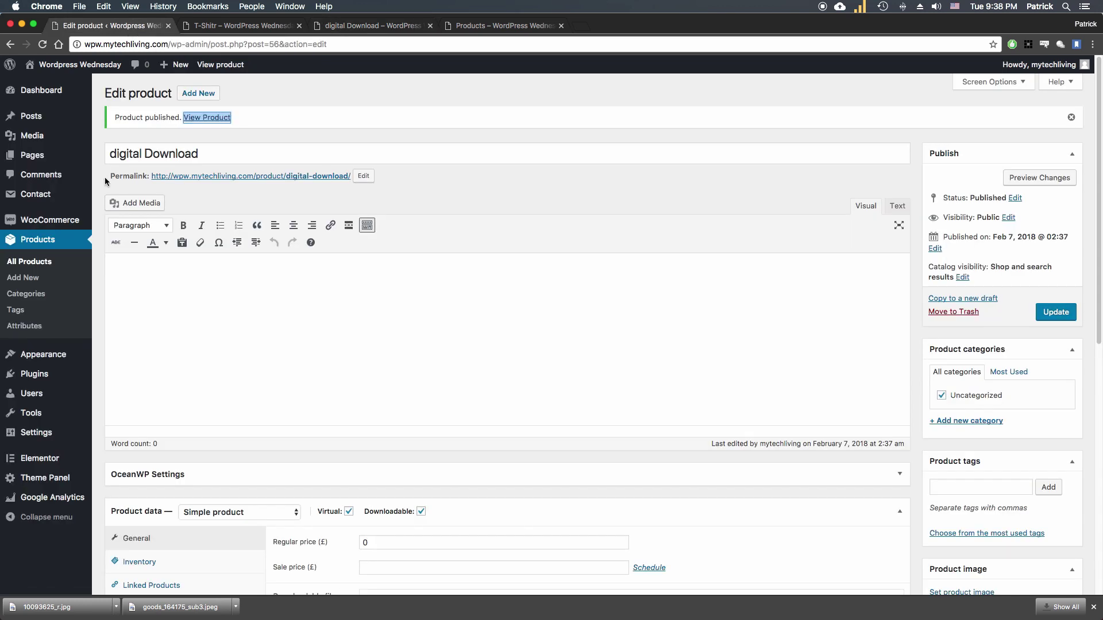
click(41, 376)
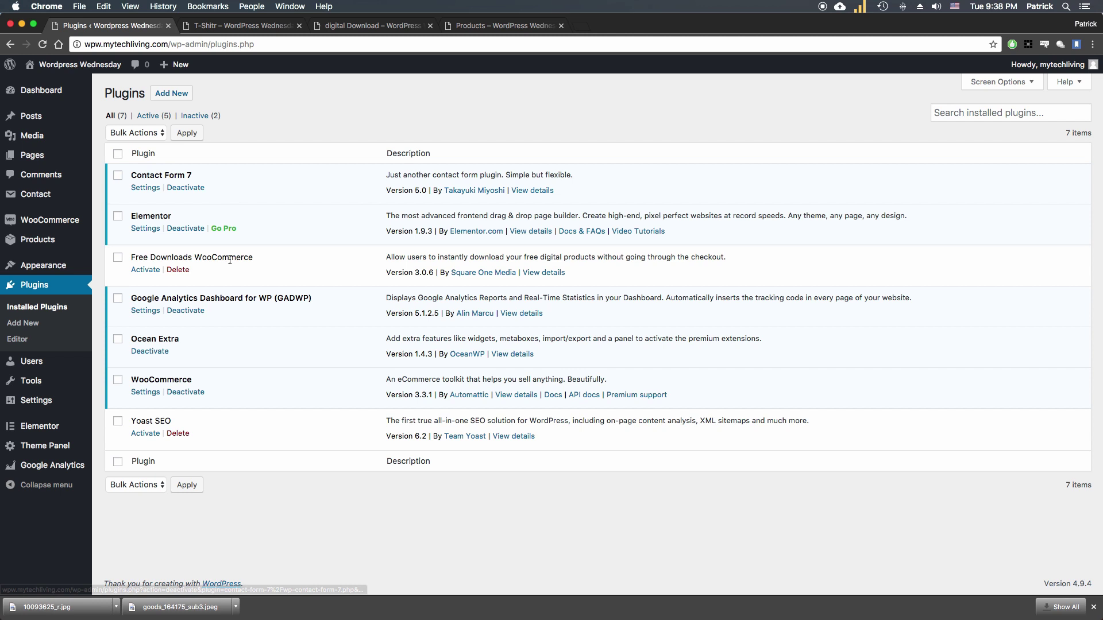
drag(131, 257, 260, 257)
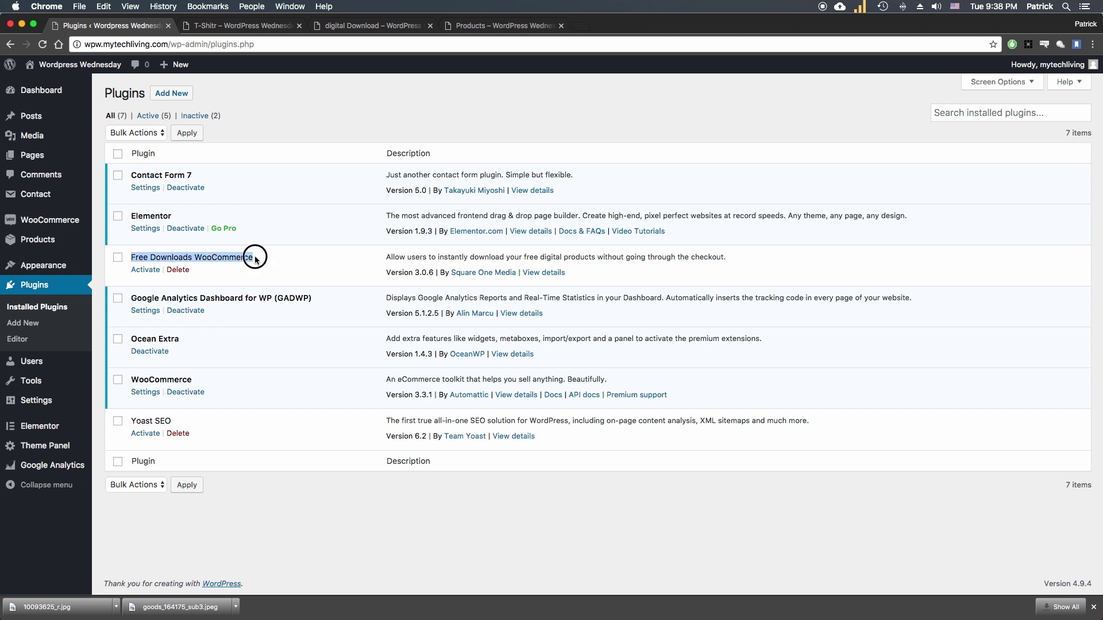
click(256, 256)
click(145, 269)
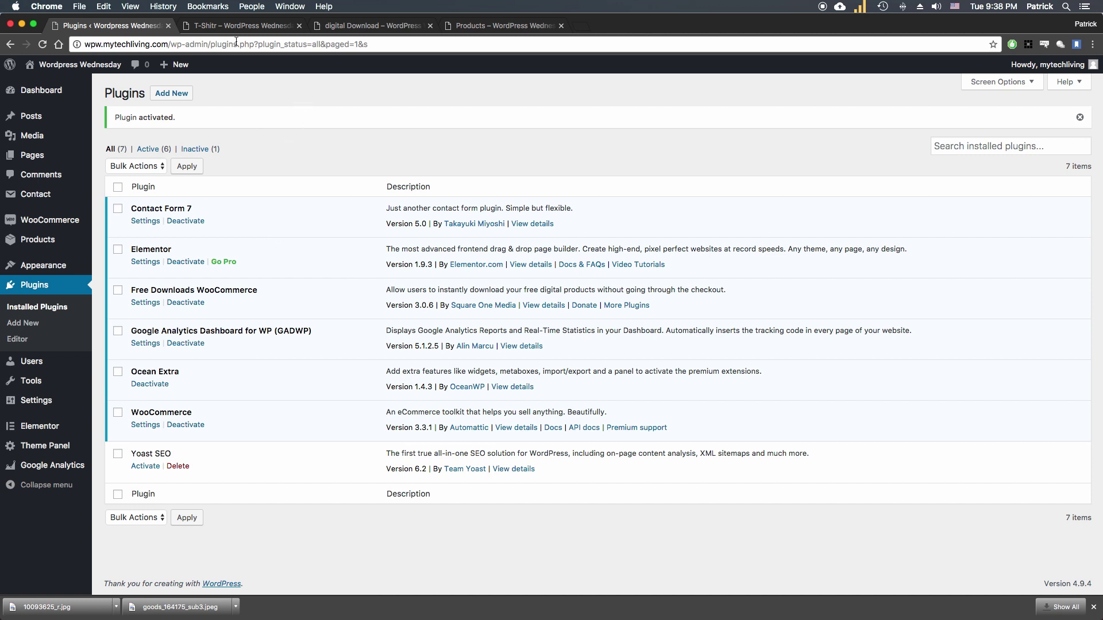
Step: Open the digital Download product from the shop page, test its immediate download, and cancel saving the file
click(374, 26)
key(super+bracketleft)
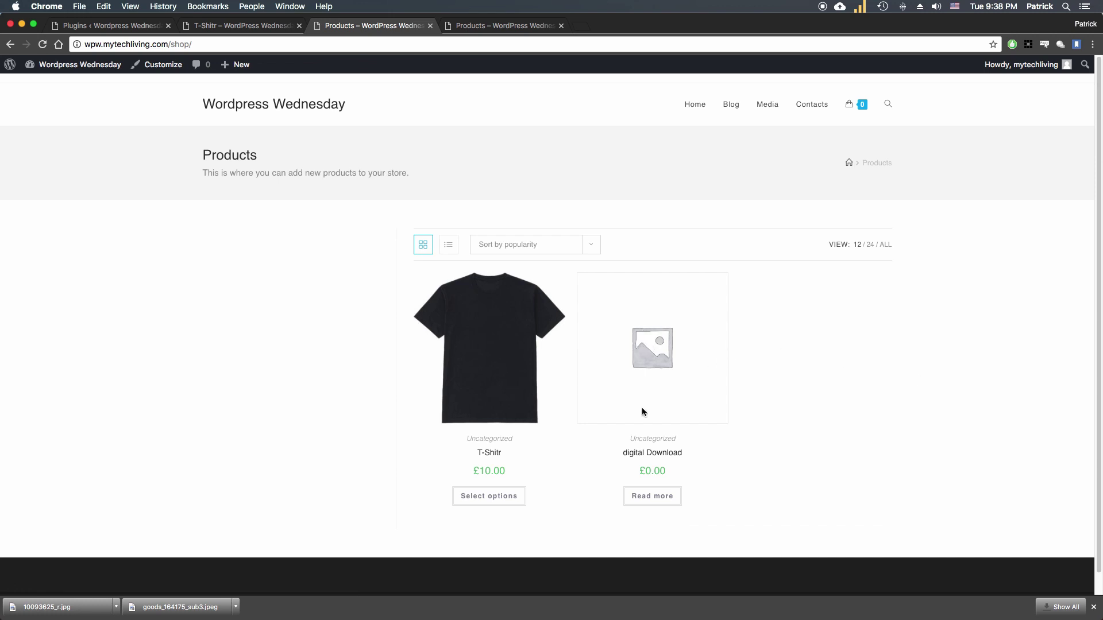
click(658, 498)
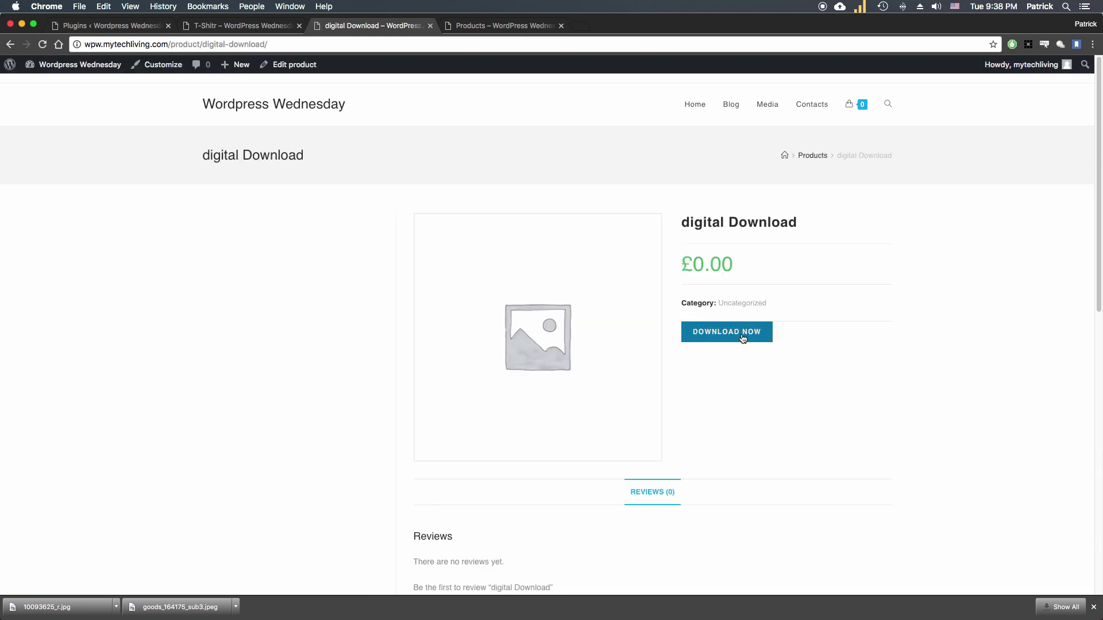
click(746, 333)
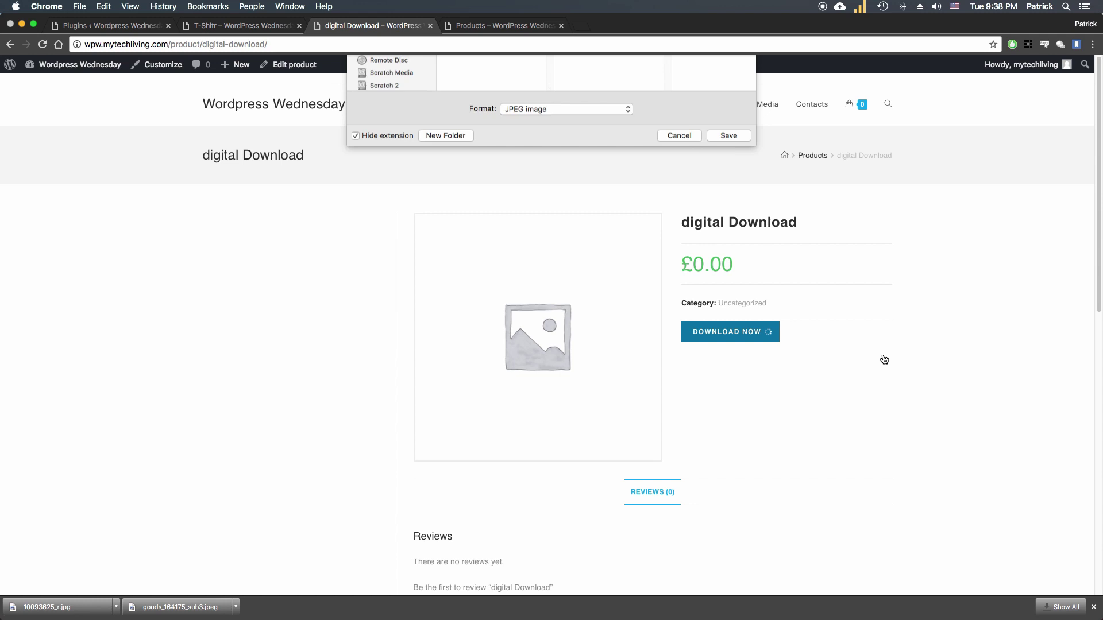
click(667, 336)
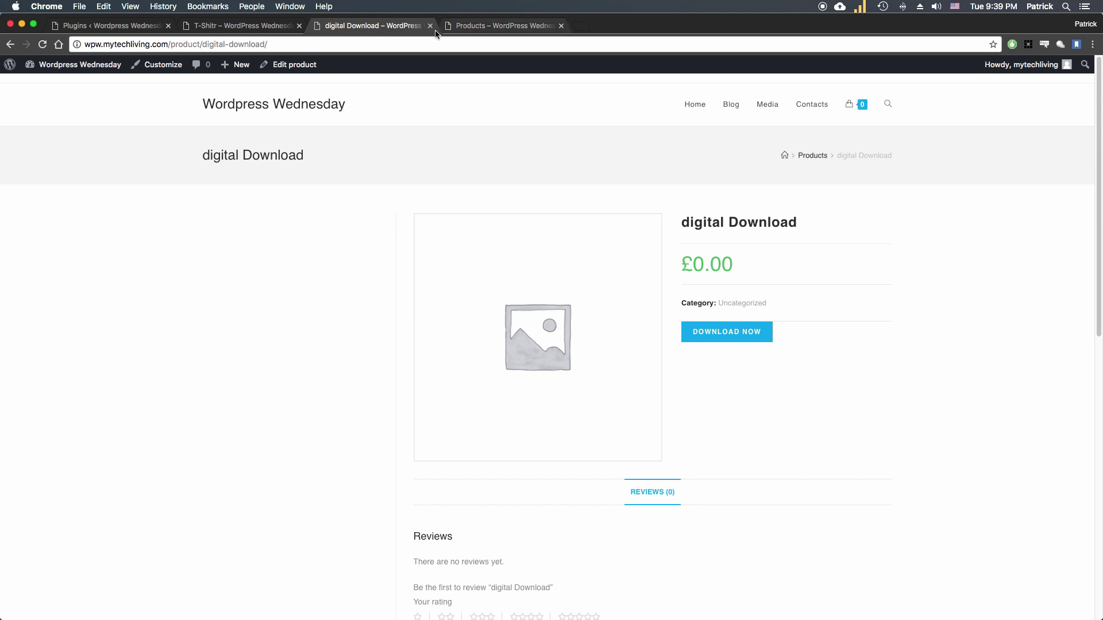
Step: Close the shop and digital Download storefront tabs and return to the installed plugins page
click(493, 31)
click(562, 25)
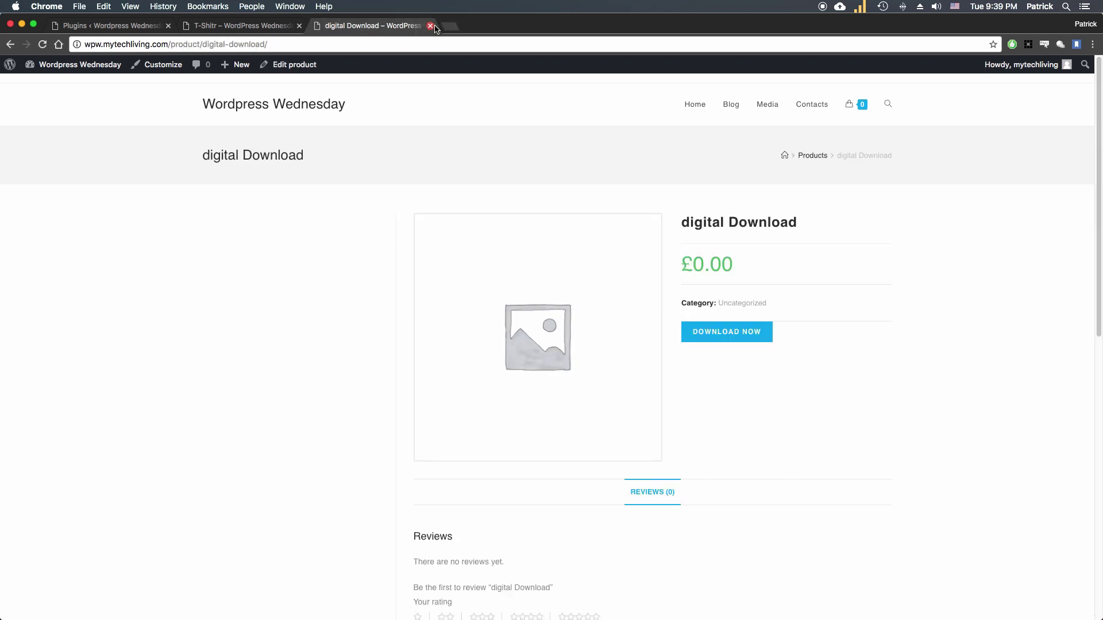
click(430, 25)
click(140, 26)
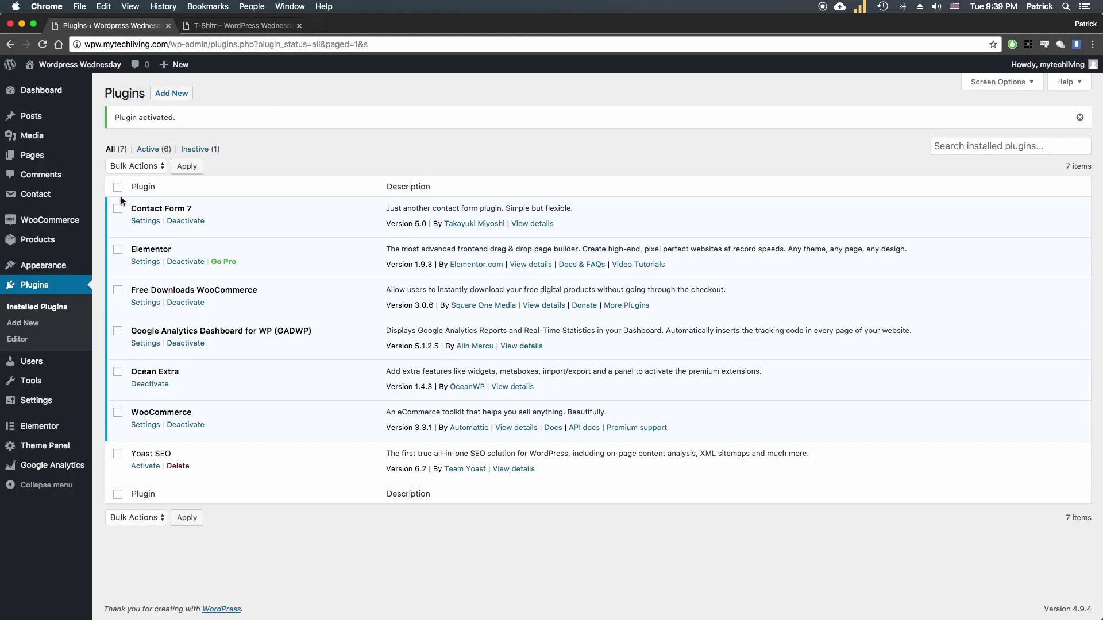
Step: Open the WooCommerce orders page and examine the area where new orders are listed
mouse_move(48, 226)
click(50, 225)
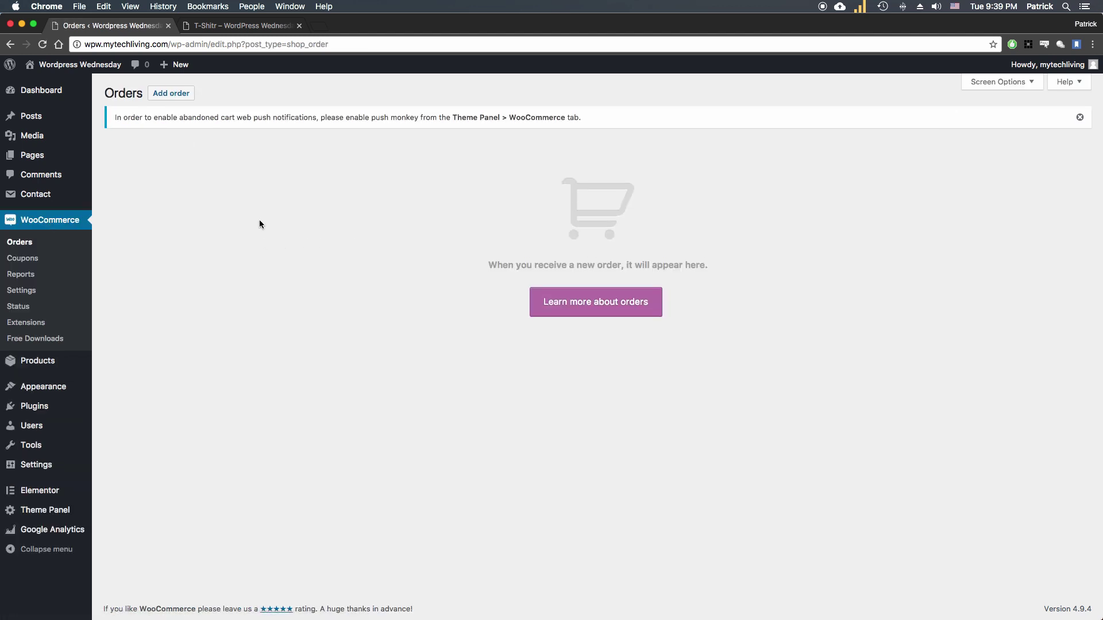
drag(193, 160, 773, 436)
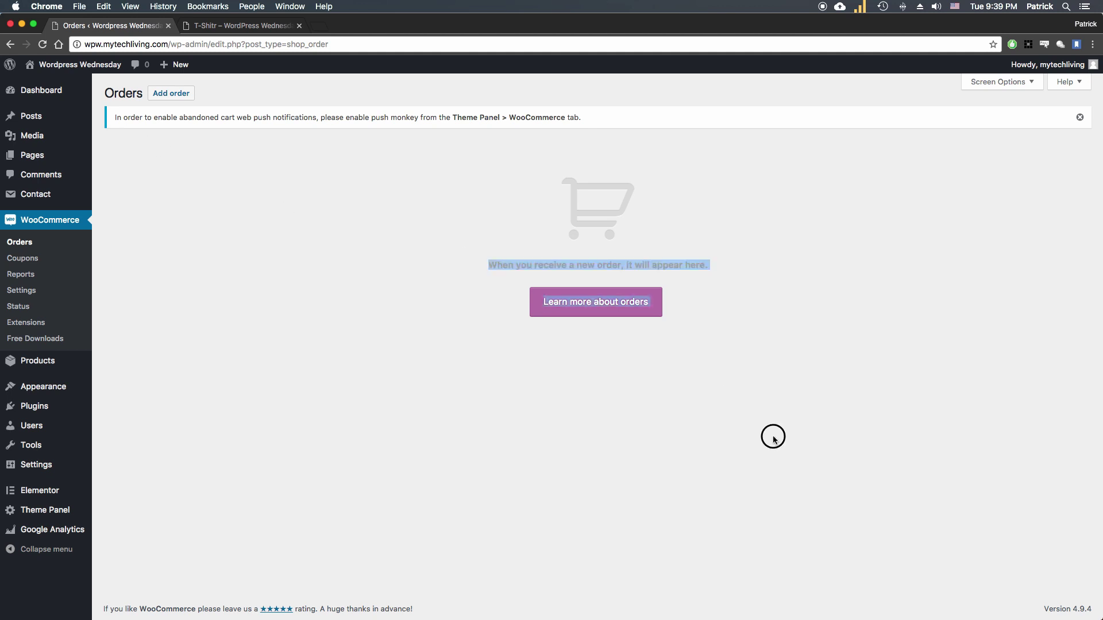
click(866, 472)
drag(989, 511, 217, 161)
click(217, 161)
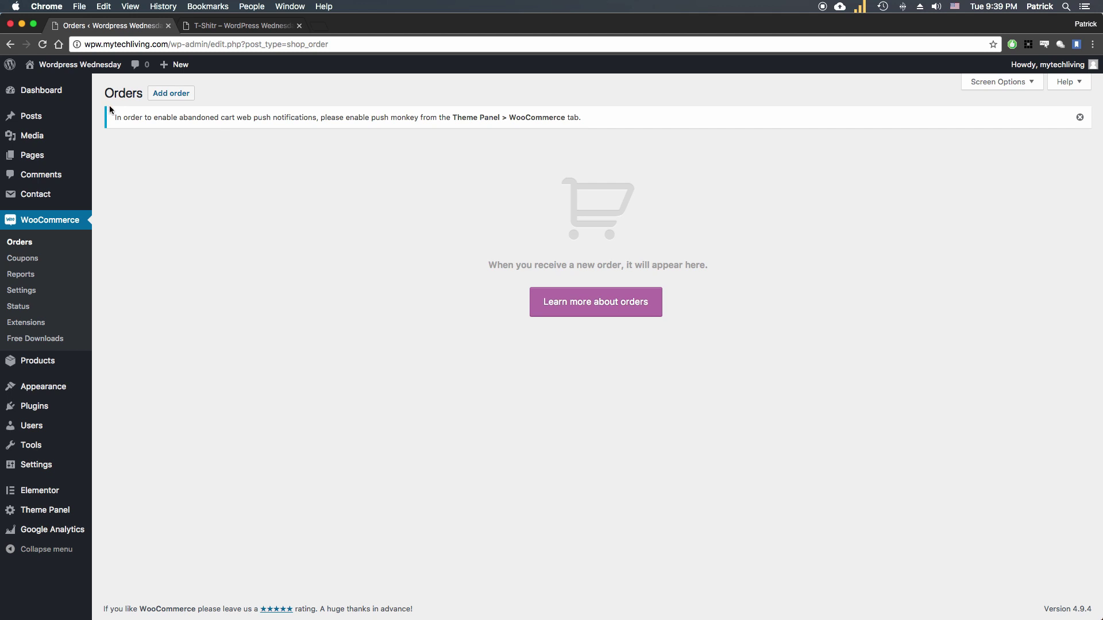
drag(112, 148, 825, 477)
click(835, 486)
Step: Start a new WooCommerce coupon, keep the Percentage discount type, and set the coupon amount to 25
click(24, 262)
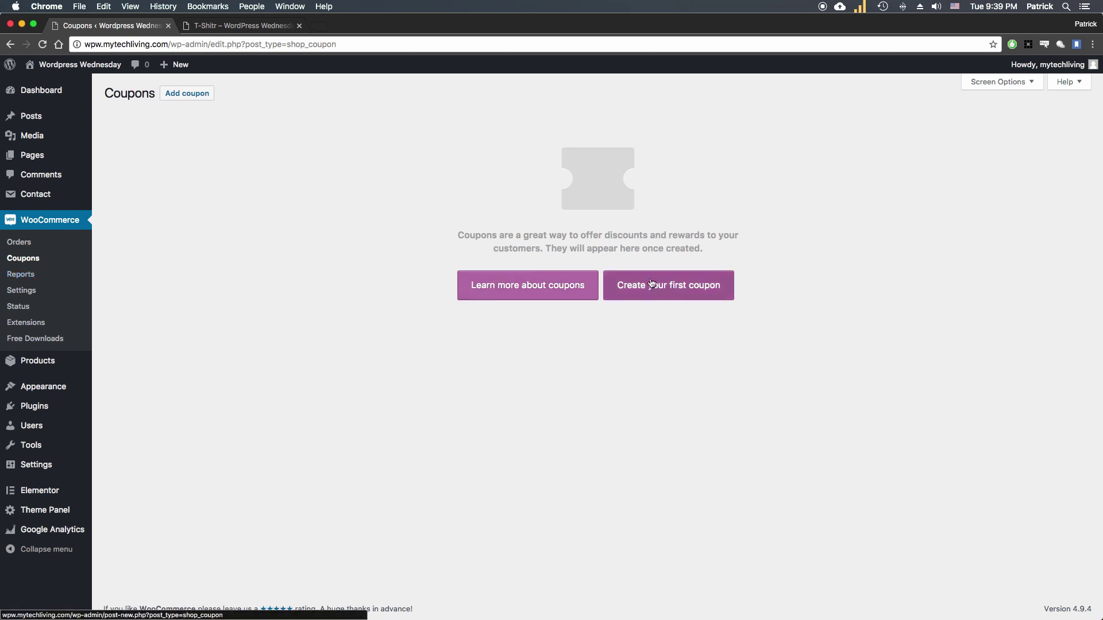
click(187, 94)
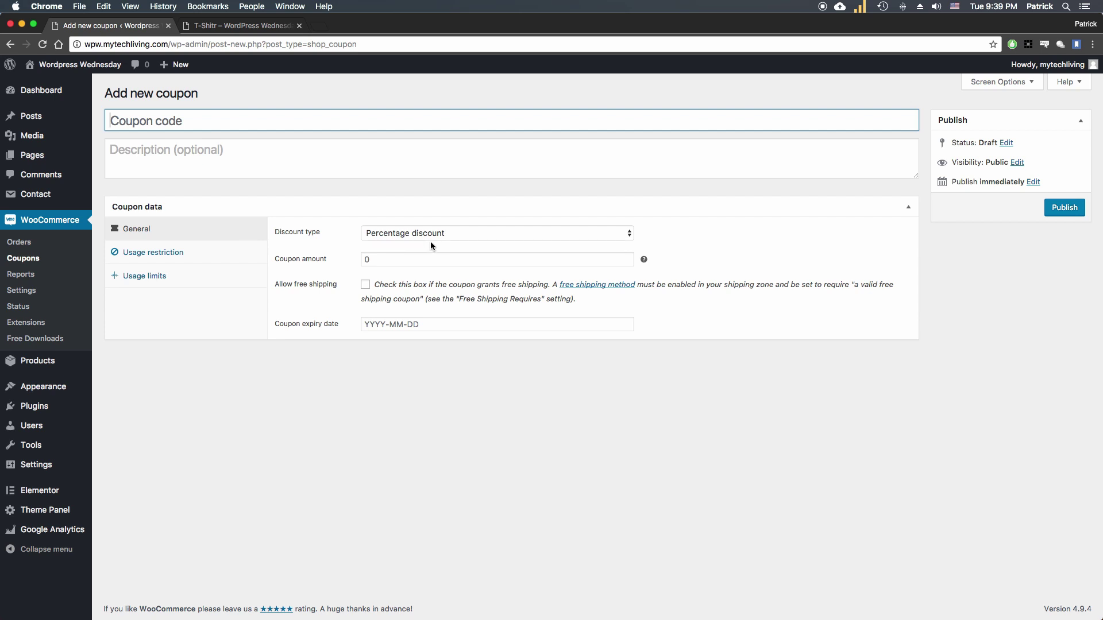
click(498, 235)
click(500, 234)
click(462, 259)
text(25)
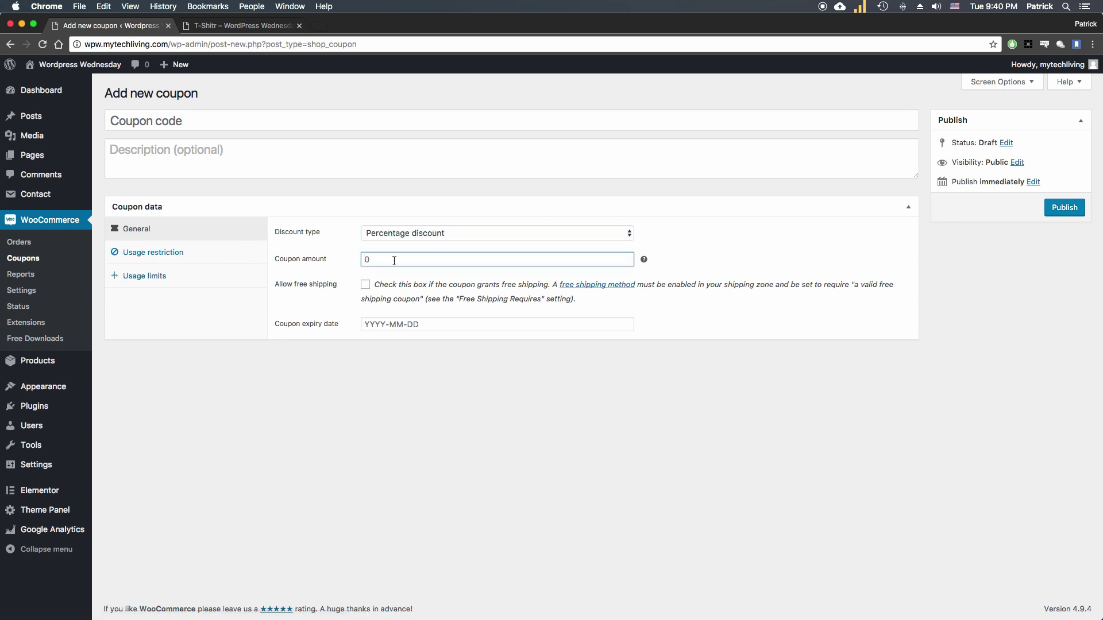
click(358, 365)
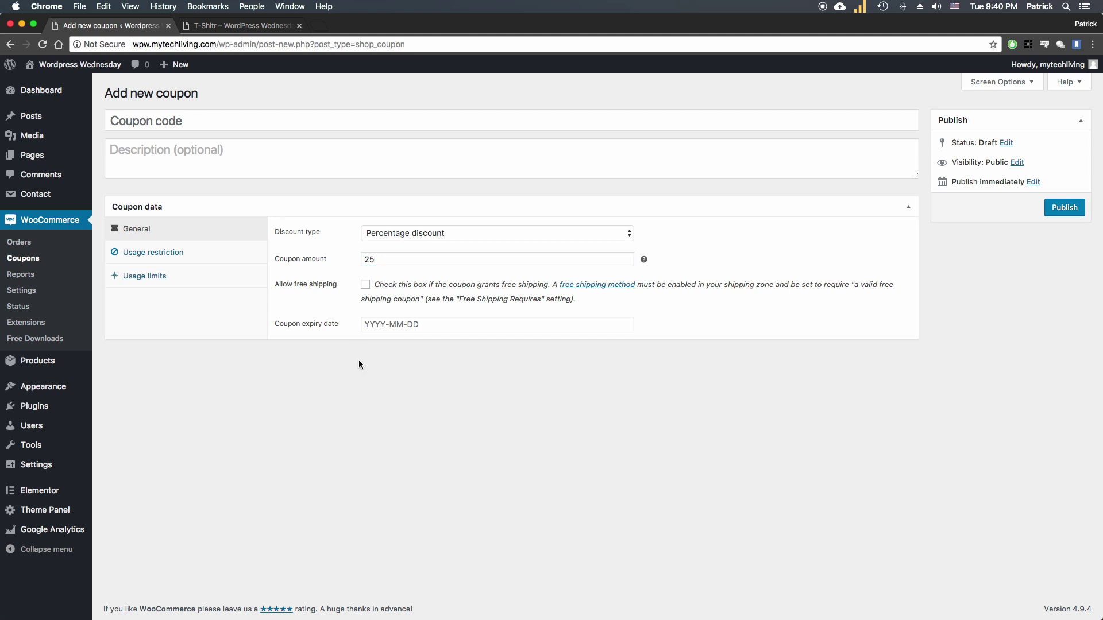
Step: Publish the coupon with the code 25percent and an expiry date of 2018-02-28
click(450, 321)
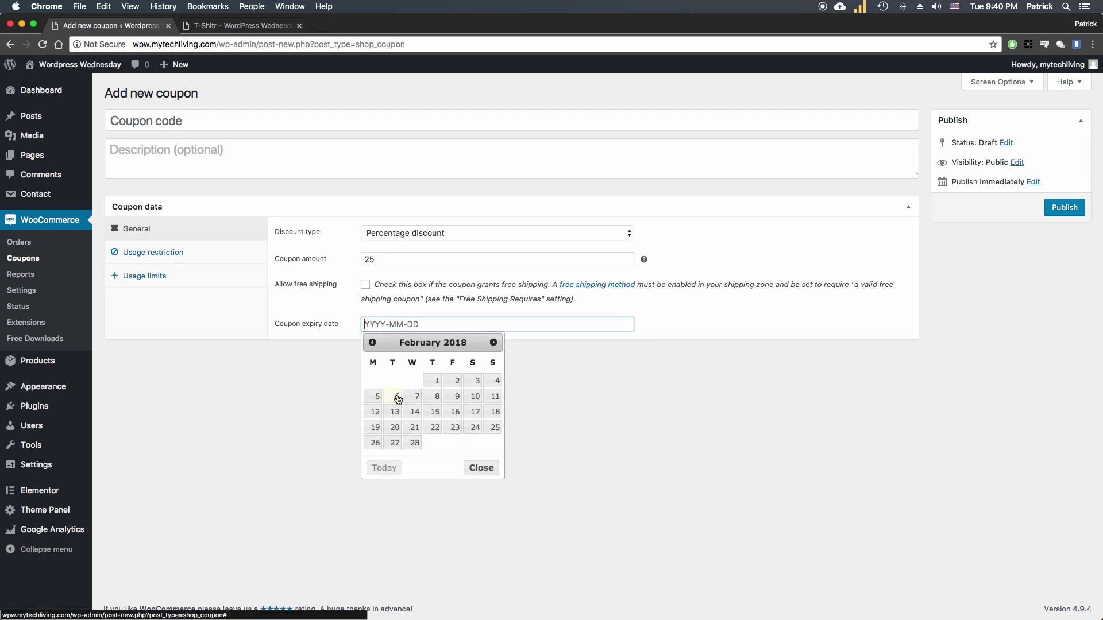
click(413, 442)
click(231, 119)
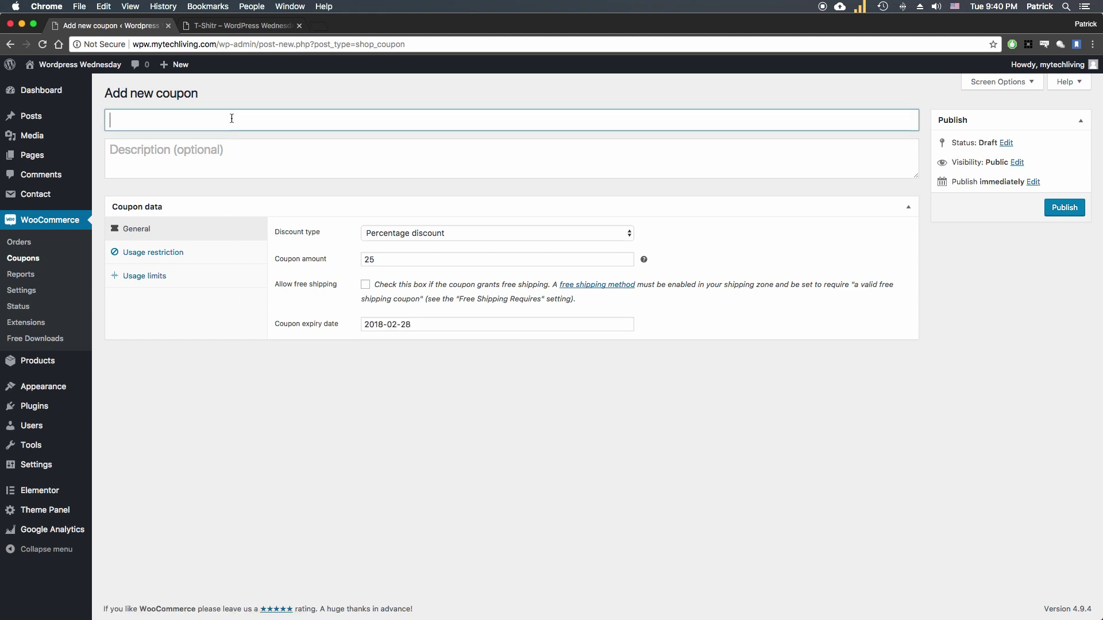
text(25percent)
click(376, 445)
click(1063, 207)
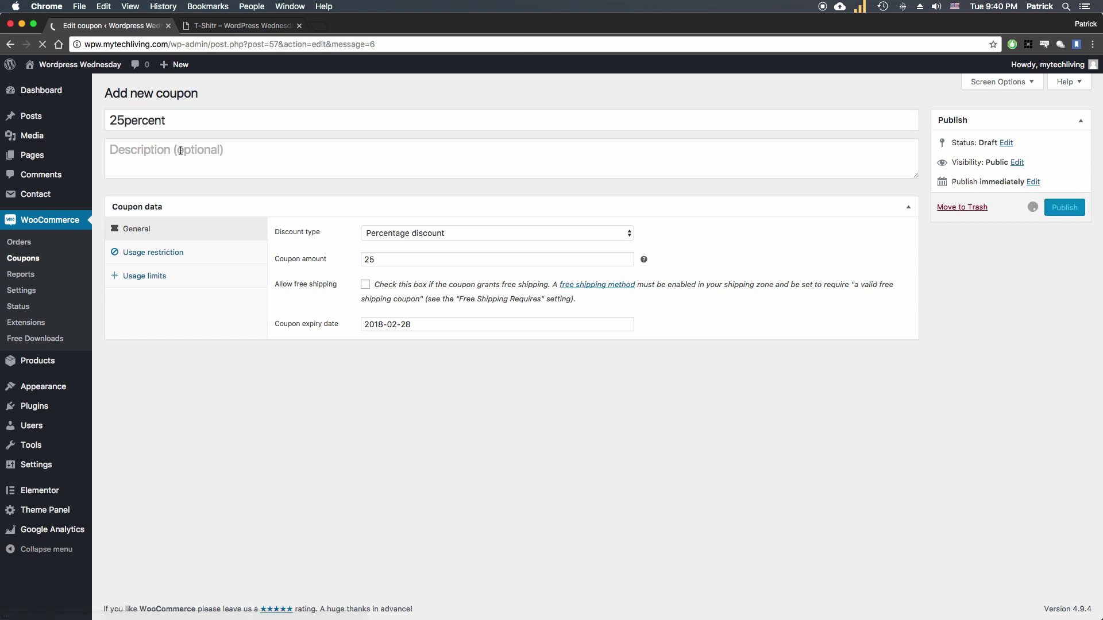
Step: Copy the coupon code 25percent from the published coupon
drag(206, 152, 125, 154)
double_click(154, 155)
right_click(153, 161)
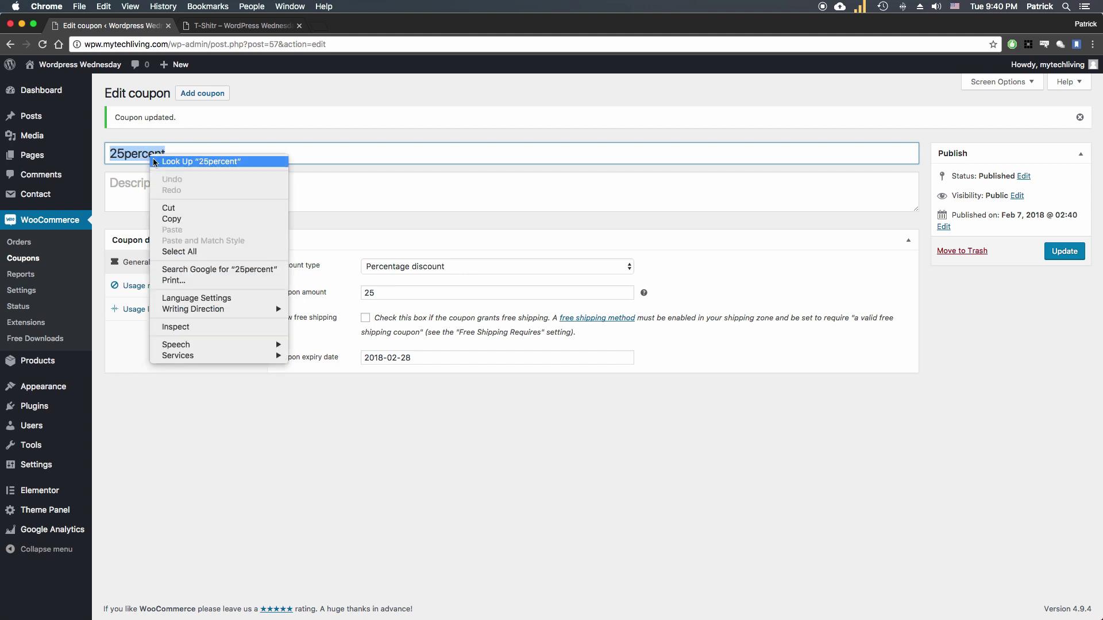
click(173, 219)
Step: Add one XL T-Shitr to the cart from its storefront product page and open the cart
click(274, 27)
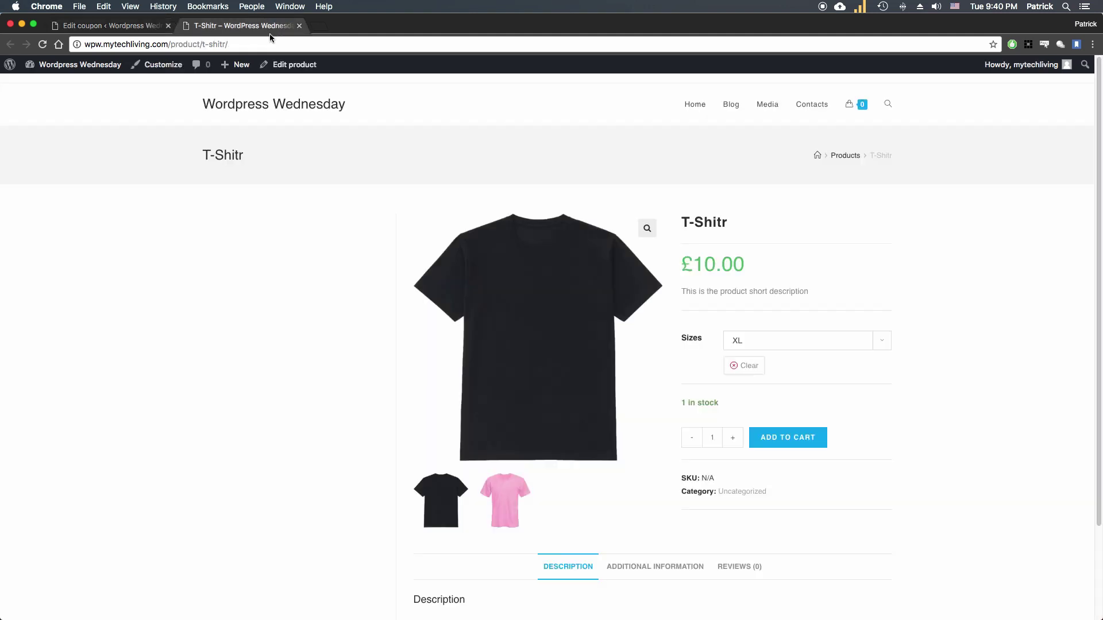
click(791, 441)
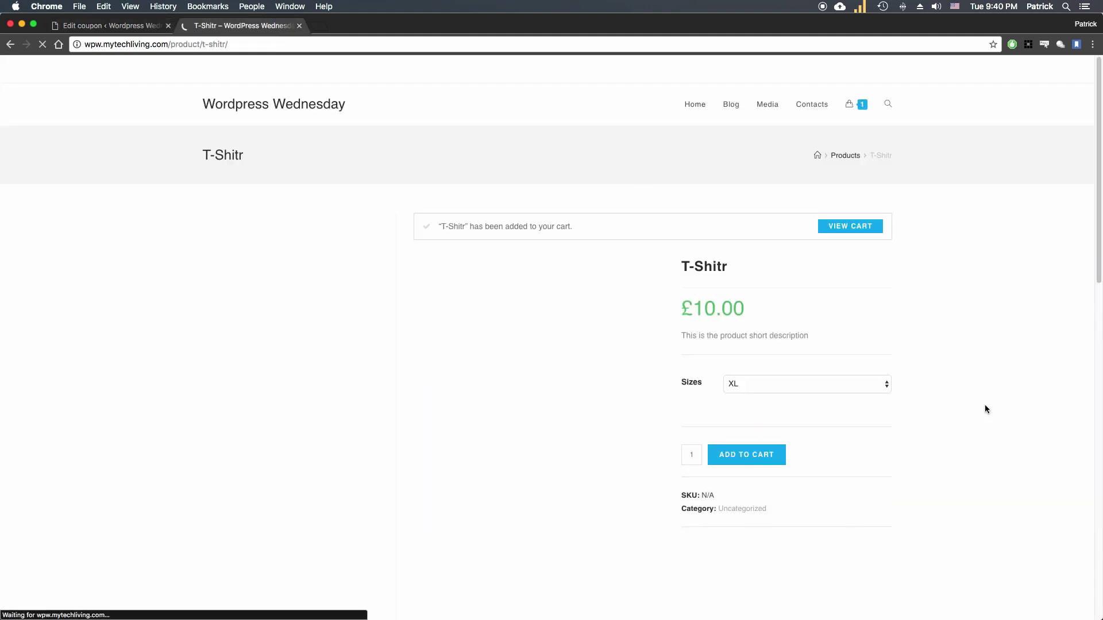
click(851, 225)
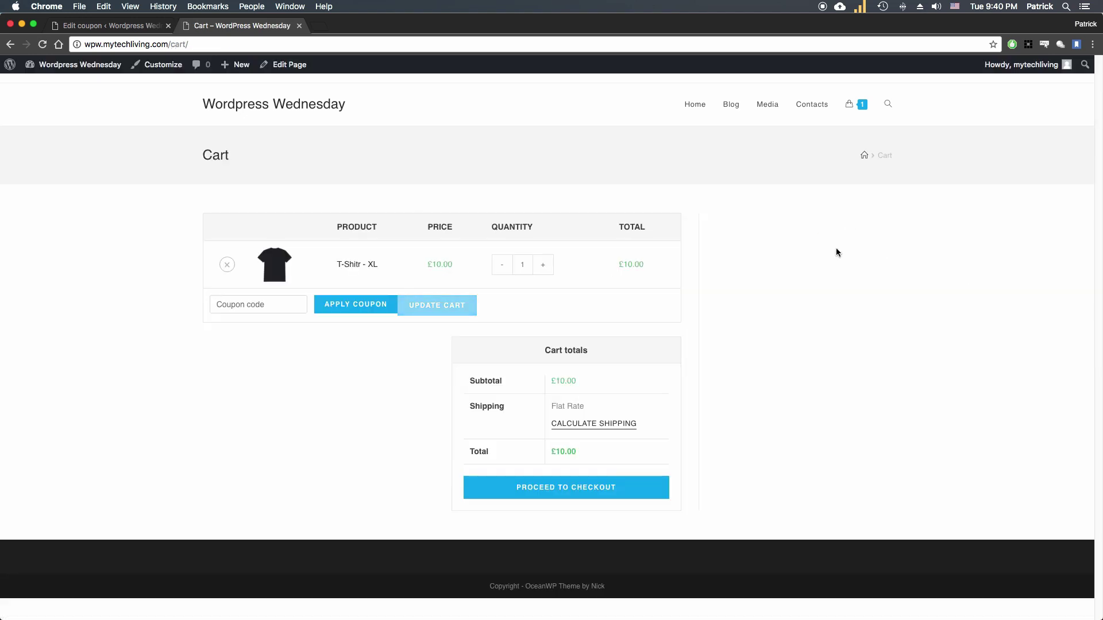
Step: Apply the copied coupon code 25percent to the cart and check the discount in the cart totals
right_click(246, 304)
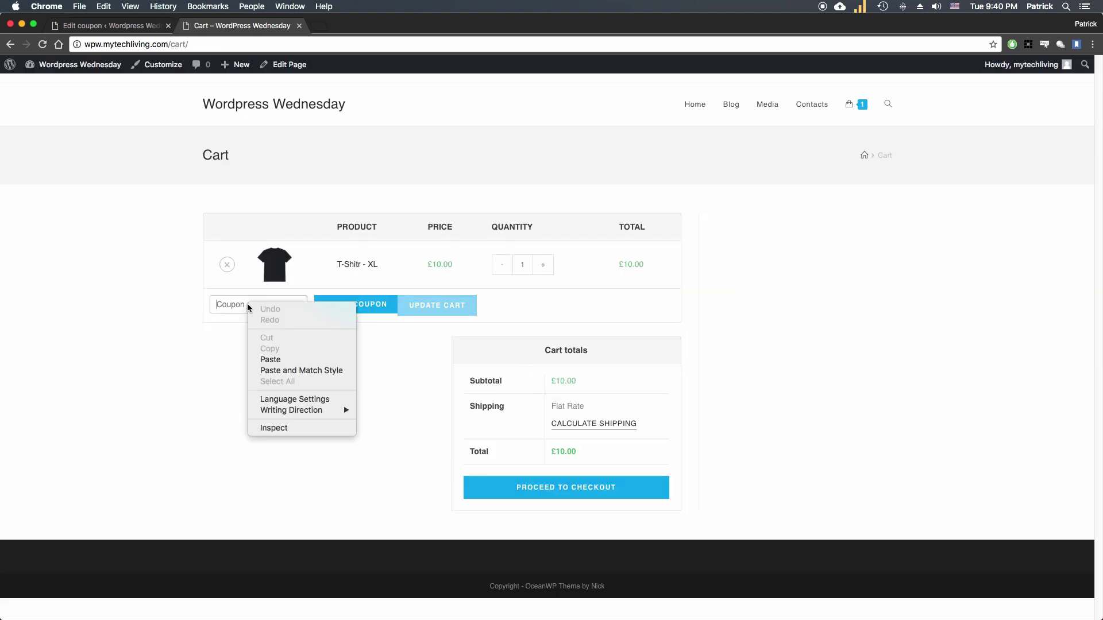
click(280, 357)
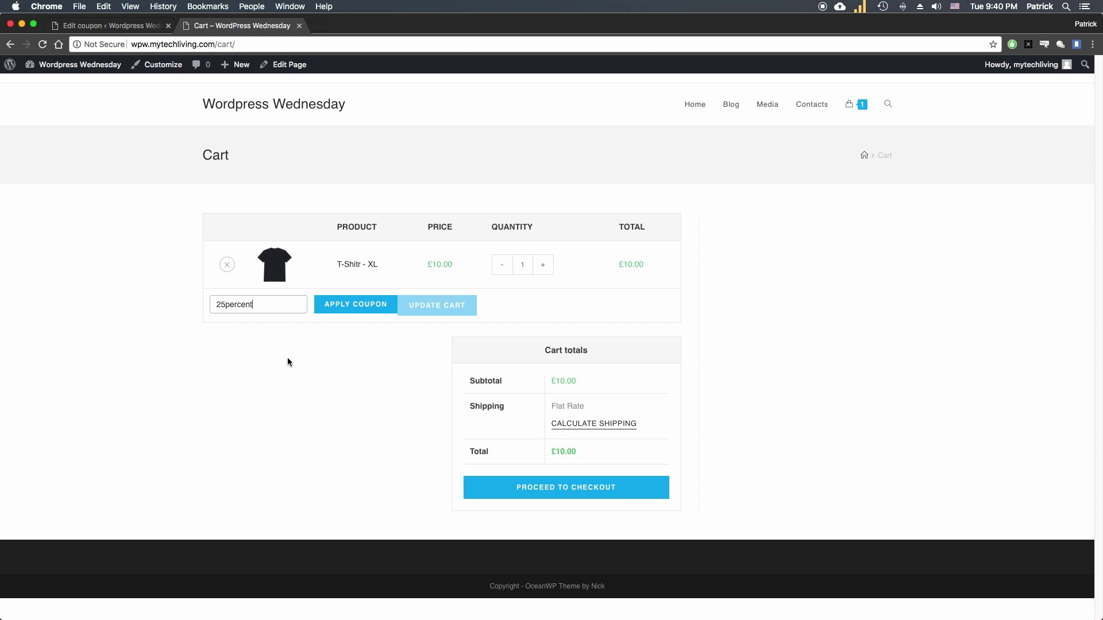
click(362, 304)
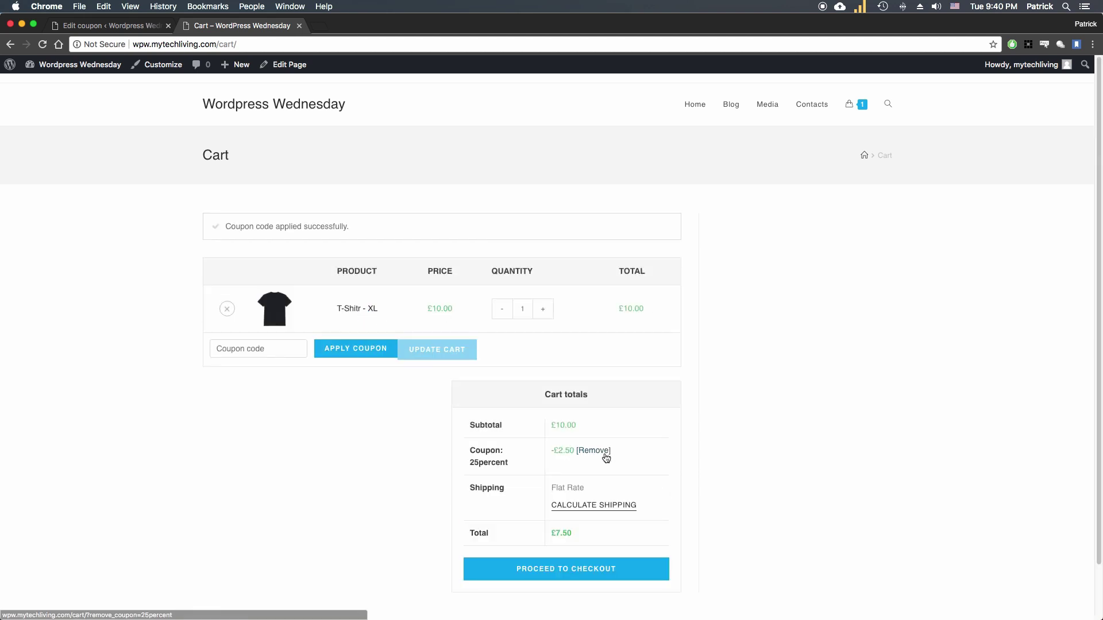
scroll(683, 389, down, 2)
drag(560, 391, 573, 394)
click(737, 407)
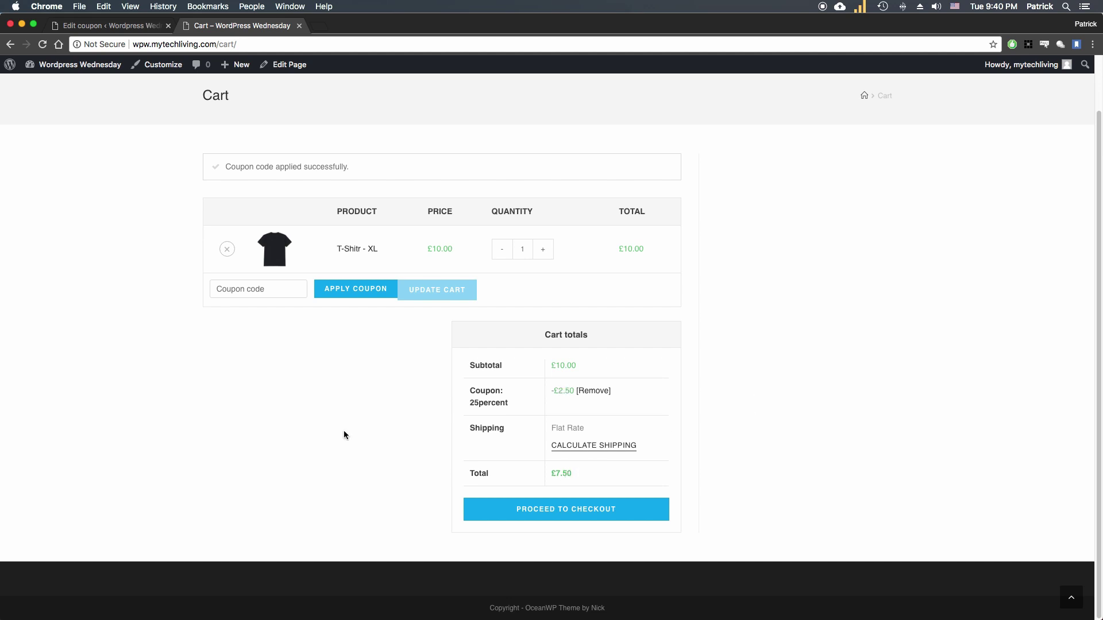